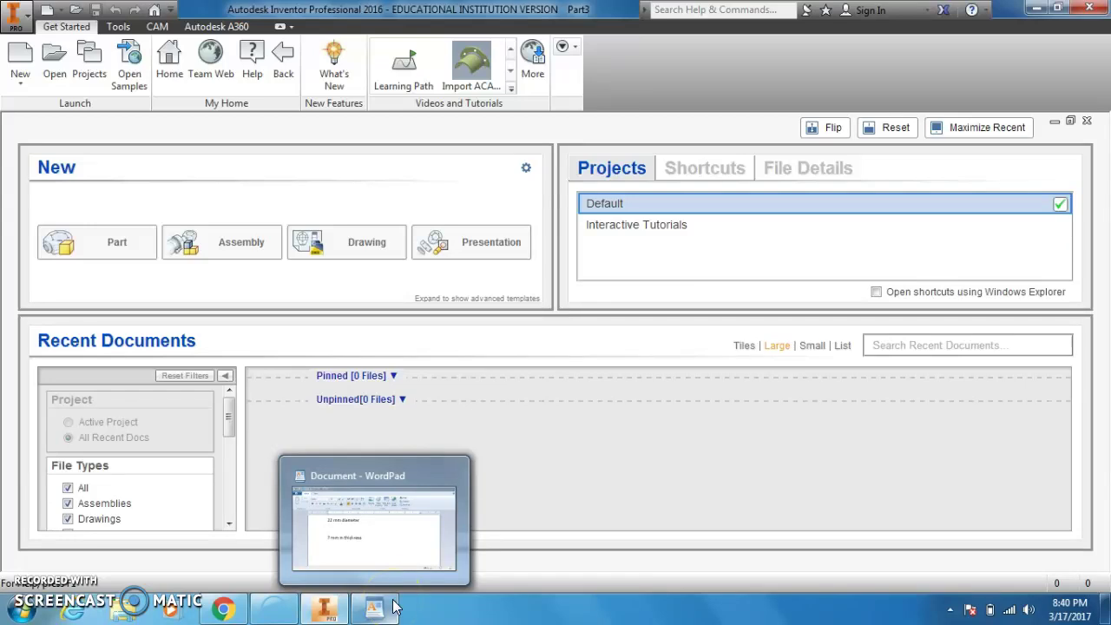
Switch to the WordPad document, review the 22 mm diameter and 7 mm thickness notes, and remove the blank line between them.
click(393, 607)
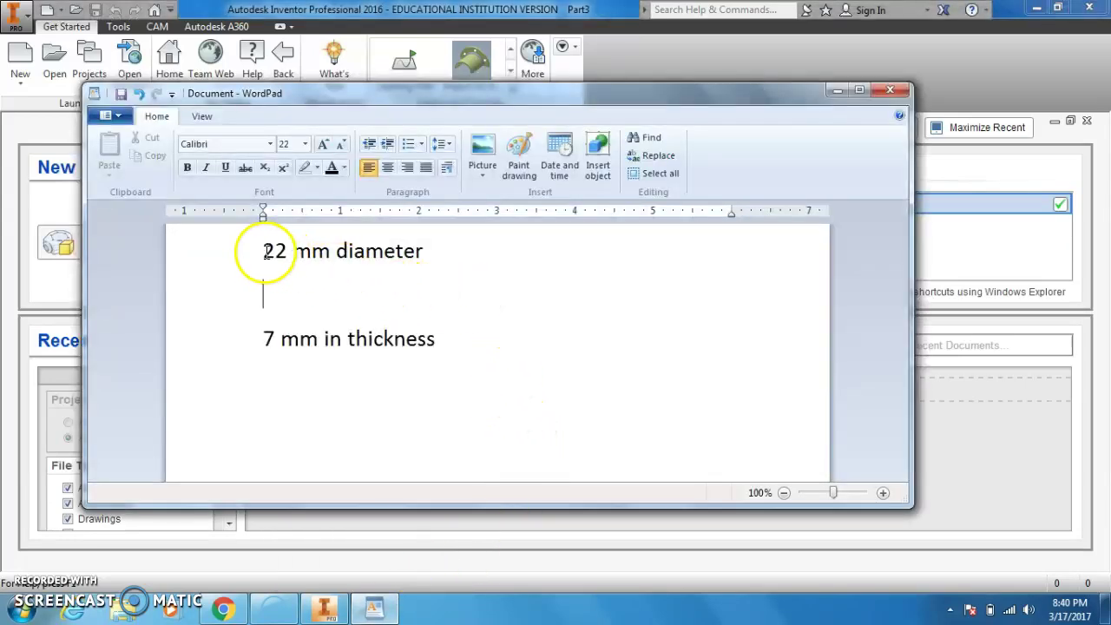
drag(263, 251, 424, 264)
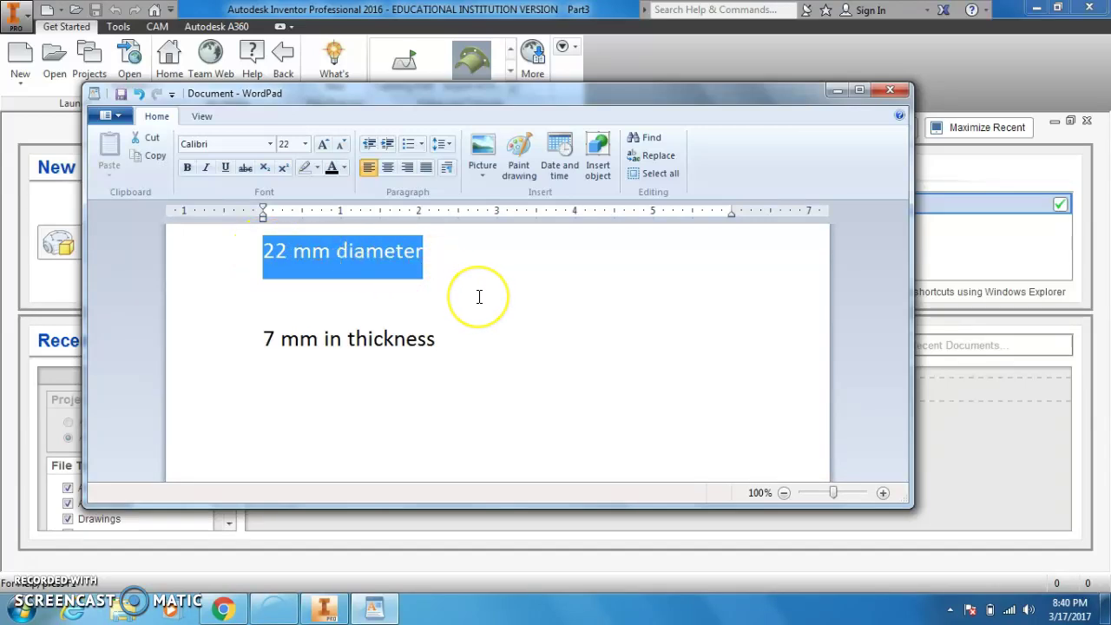
drag(263, 338, 486, 391)
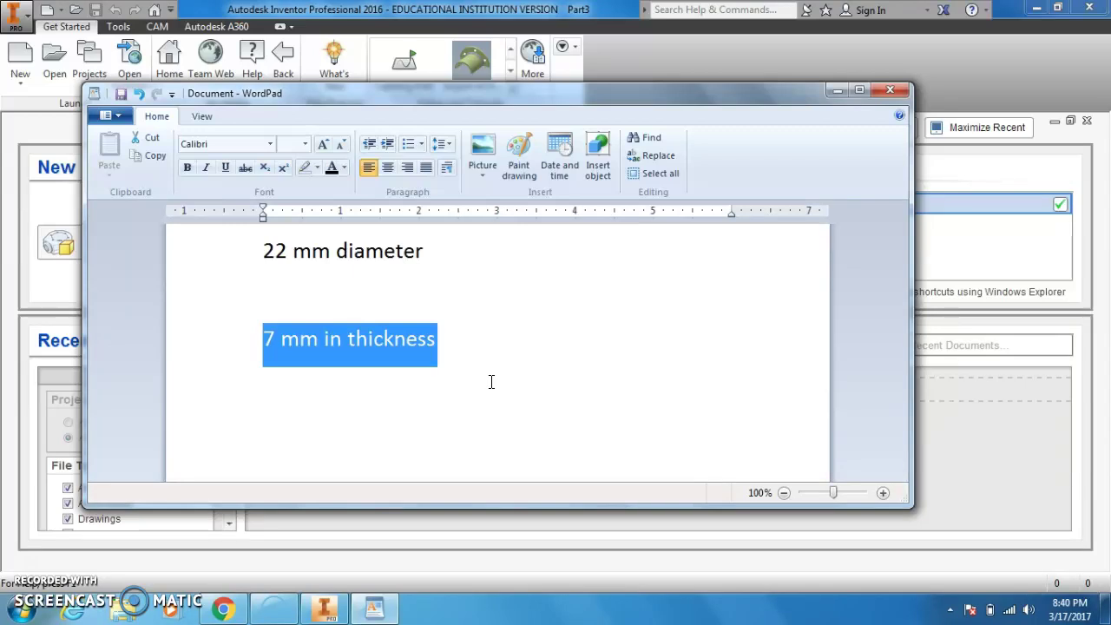
click(370, 300)
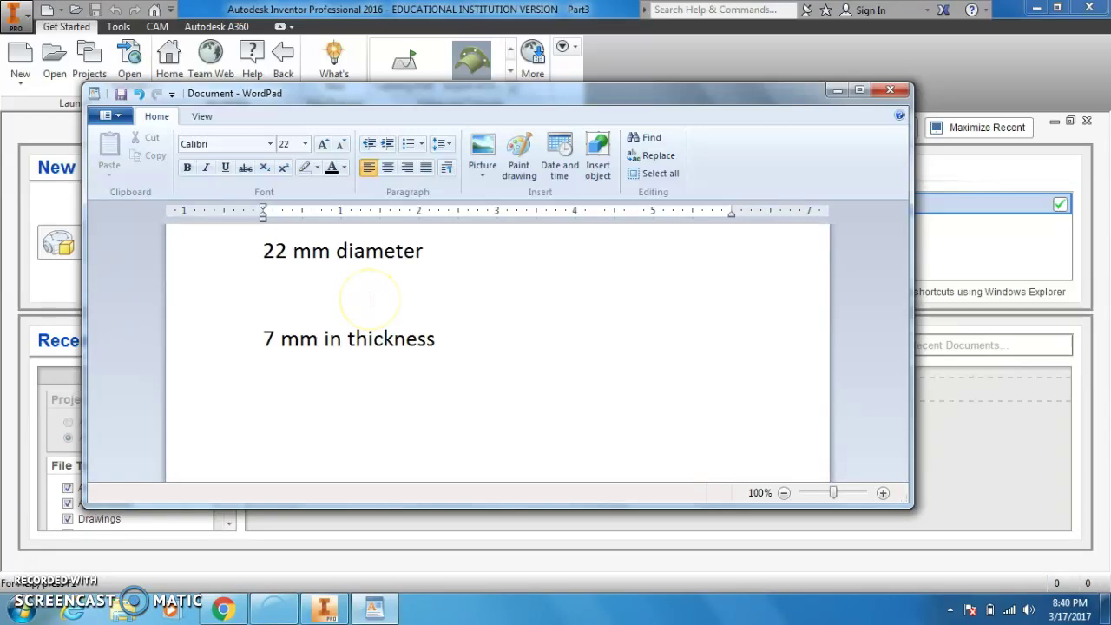
key(BackSpace)
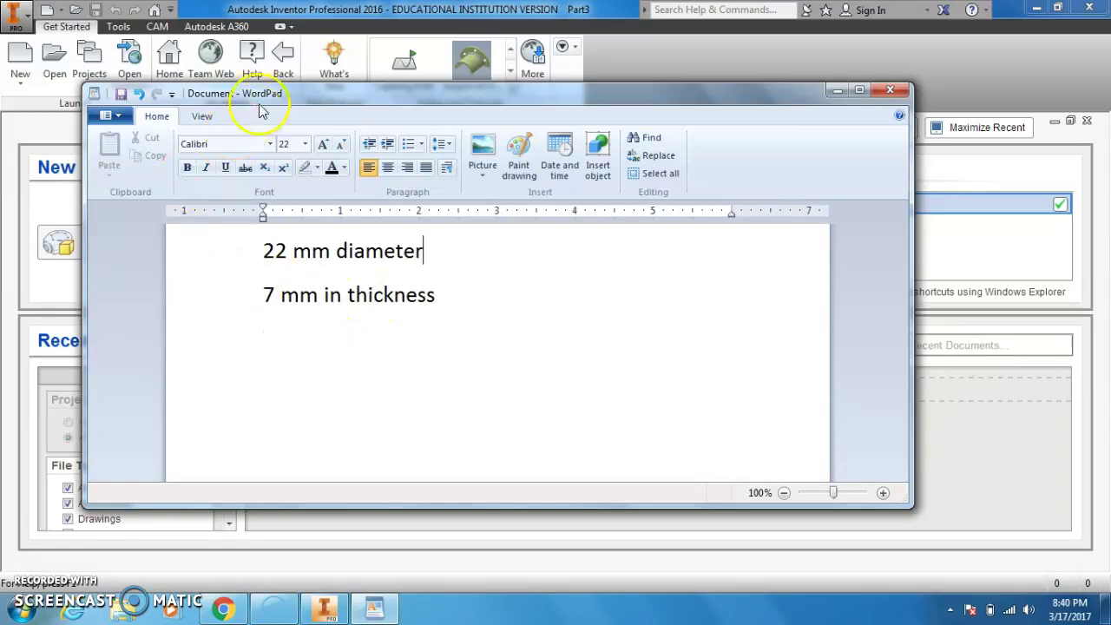
Switch back to Inventor and create a new part from the metric Standard (mm).ipt template.
click(274, 12)
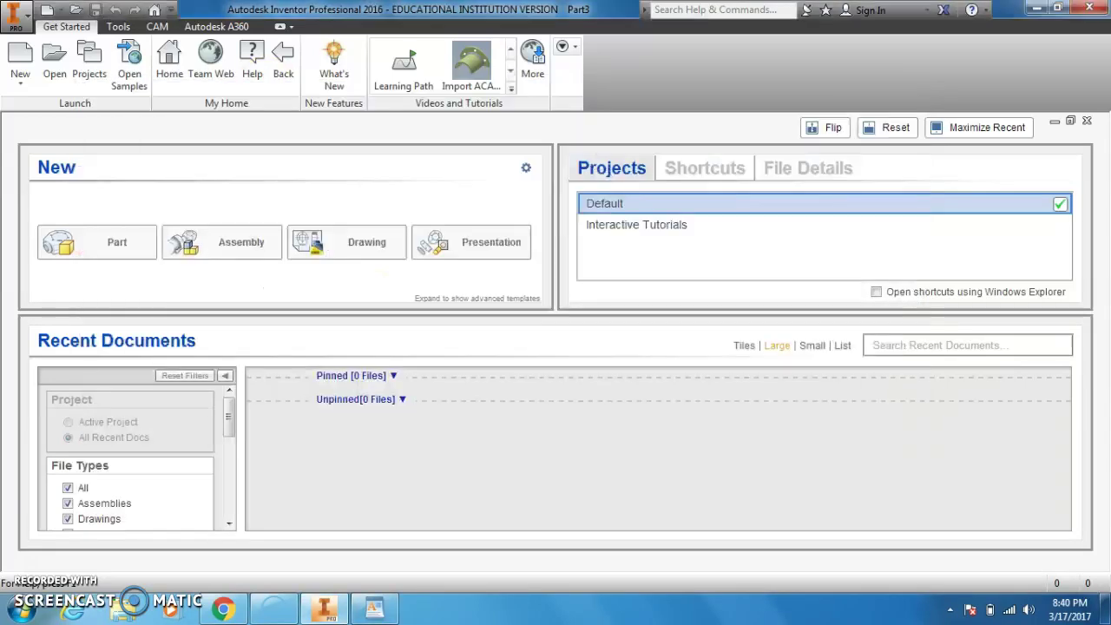
click(19, 57)
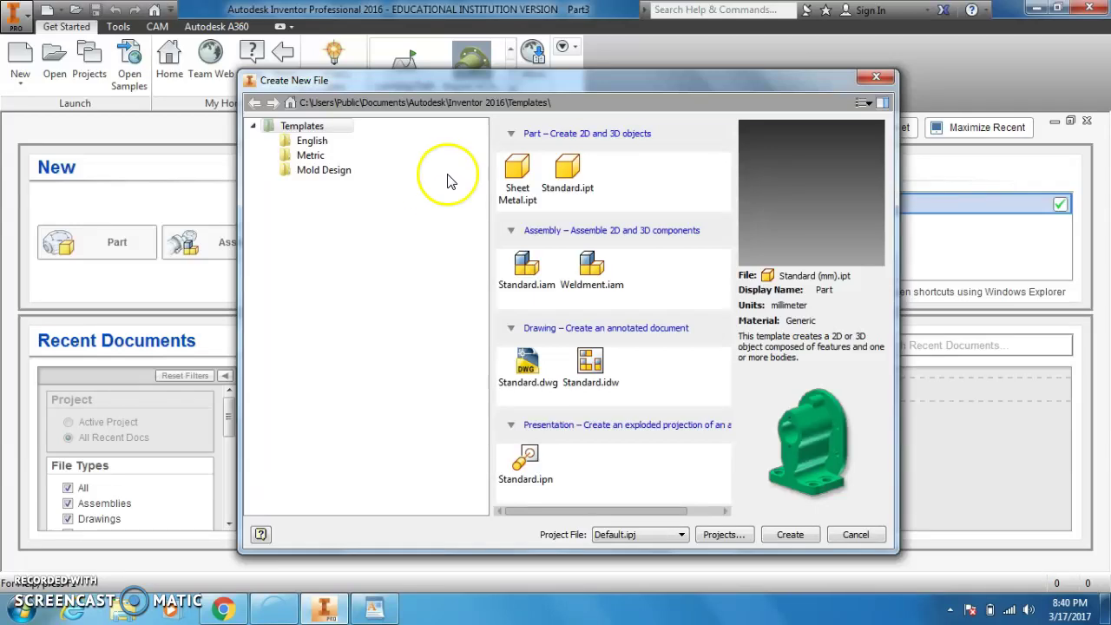
click(295, 155)
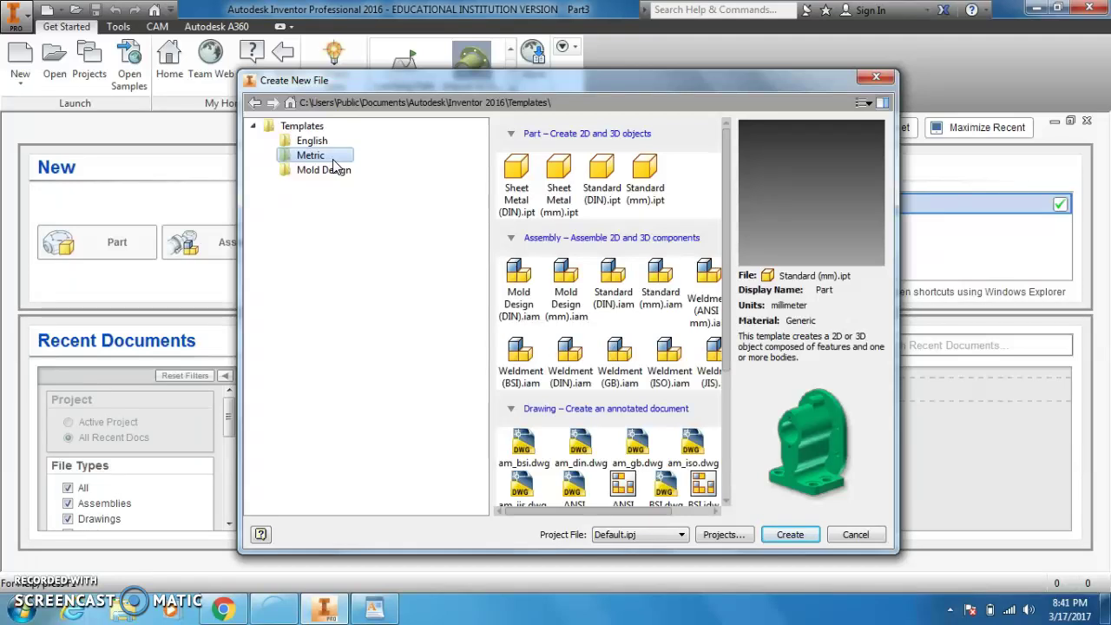
double_click(647, 171)
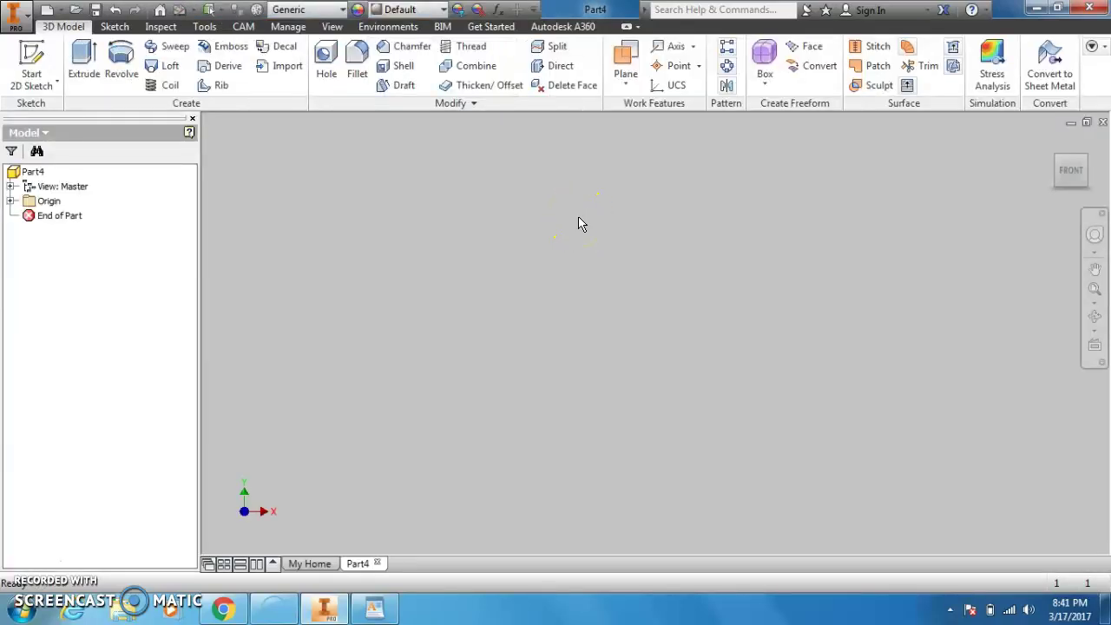
Start a 2D sketch on the front XY plane and draw a circle about 16.6 mm in diameter centred on the origin.
click(35, 69)
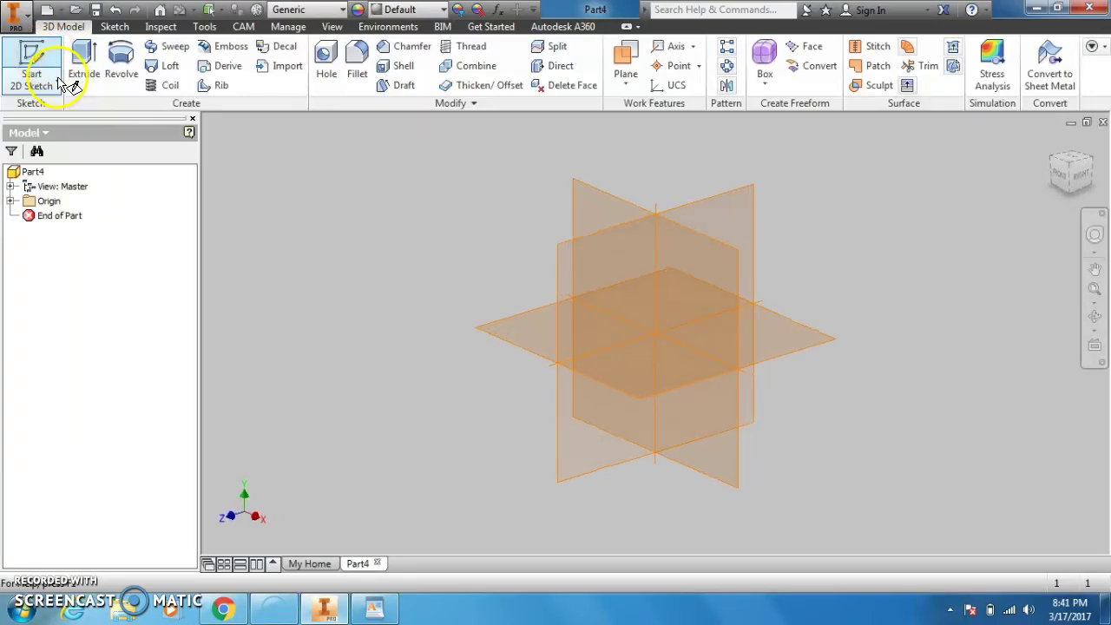
click(616, 208)
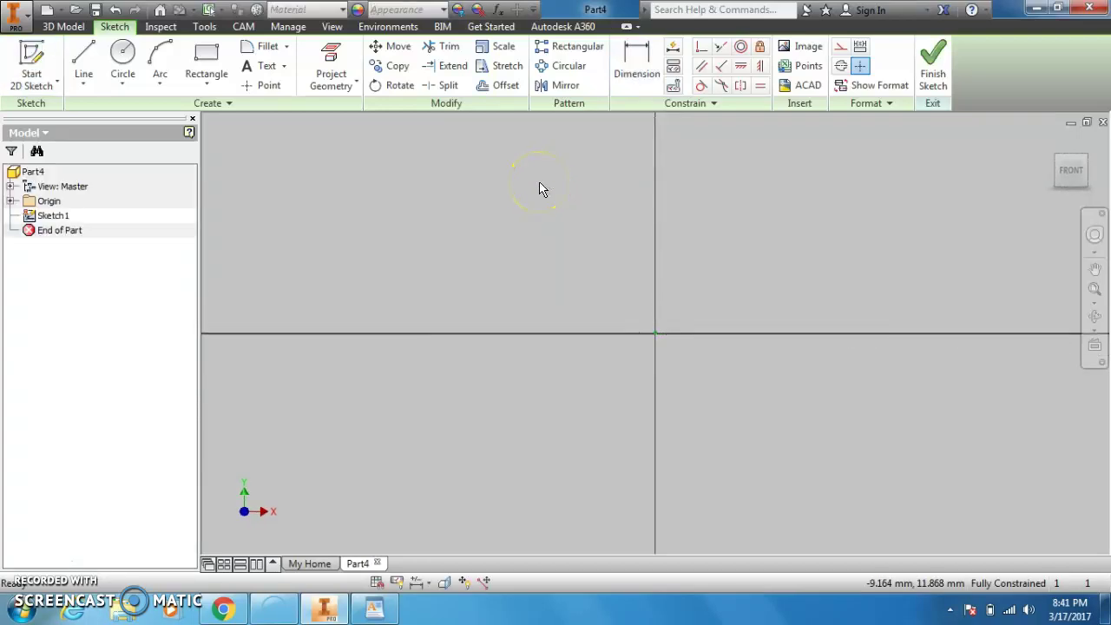
click(122, 57)
click(656, 334)
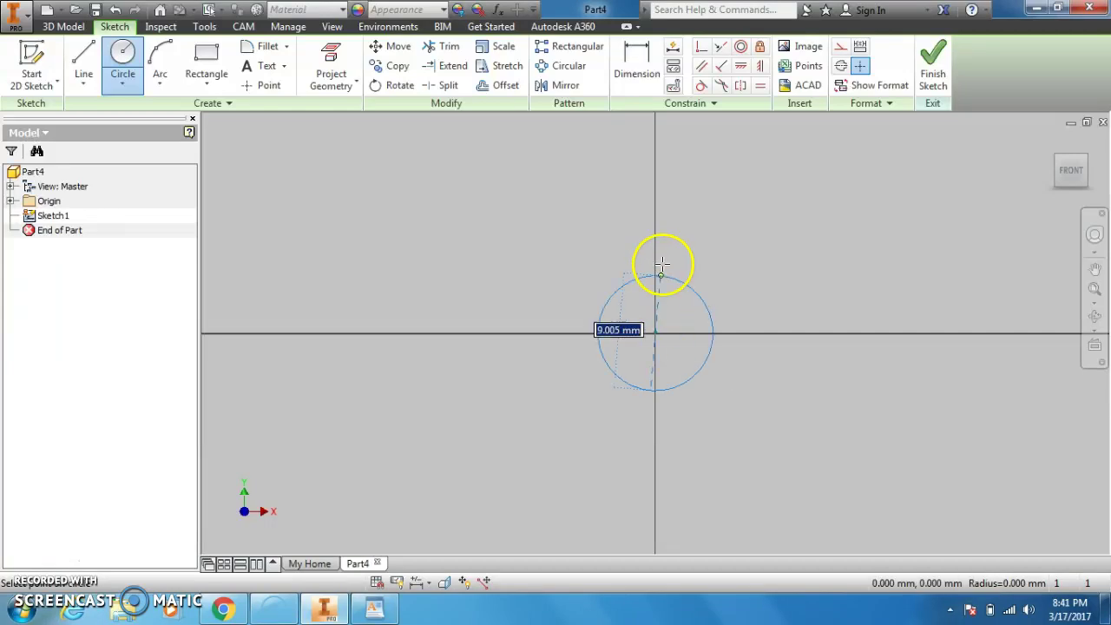
click(657, 226)
Dimension the origin circle's diameter at 22 mm.
key(d)
click(662, 228)
click(666, 209)
text(22)
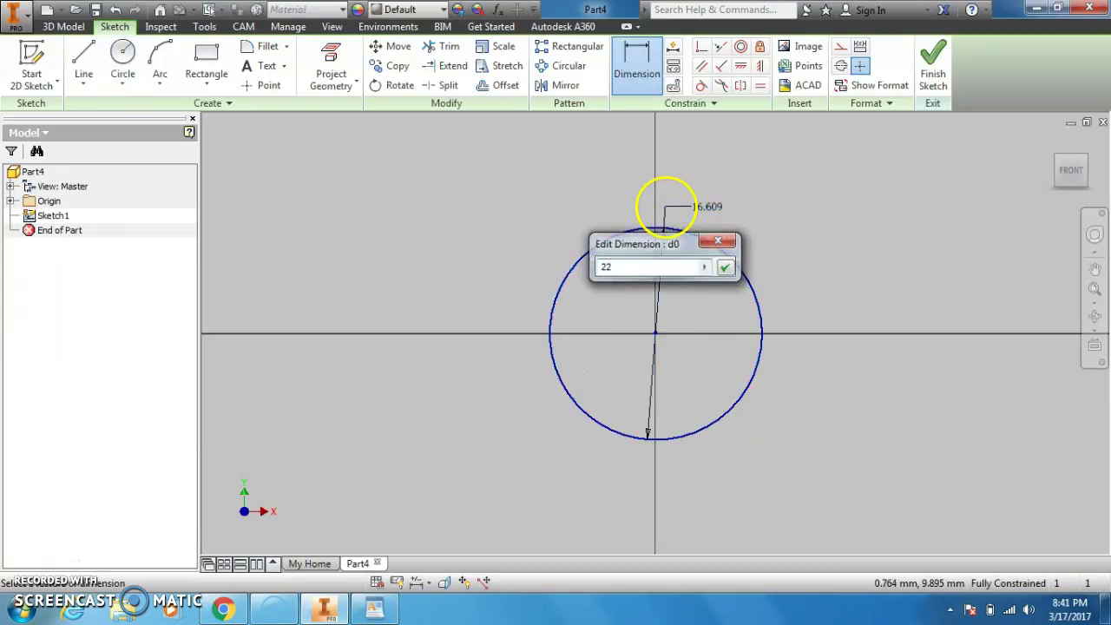
key(Return)
Draw a second circle about 22.3 mm in diameter, centred on the vertical axis about 32.5 mm above the origin.
scroll(688, 273, down, 4)
middle_drag(749, 199, 717, 253)
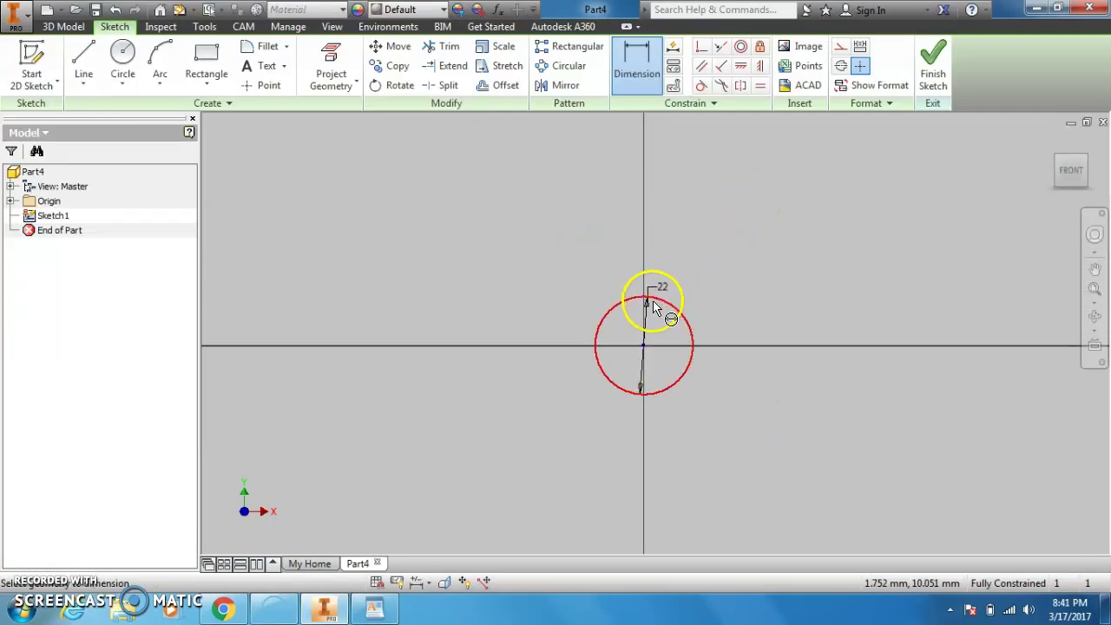
click(123, 54)
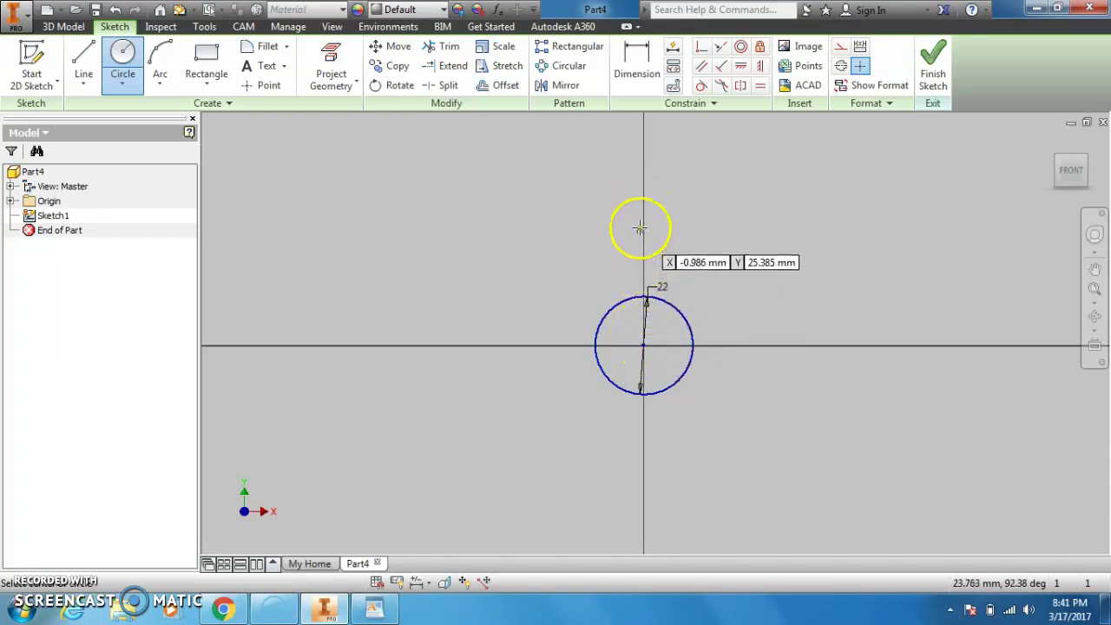
click(645, 201)
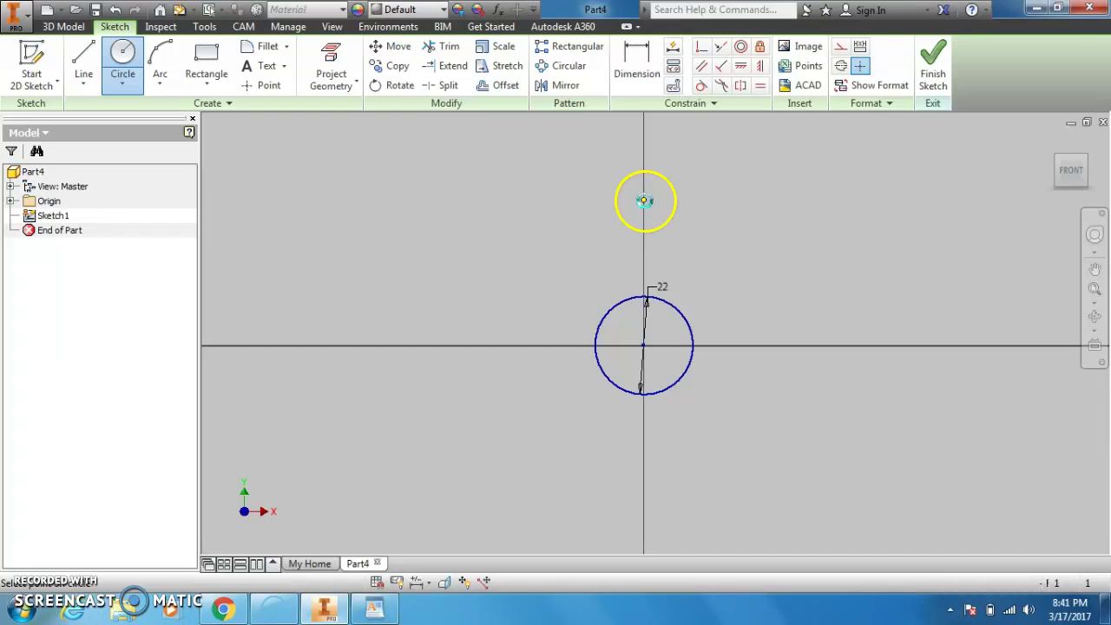
click(643, 250)
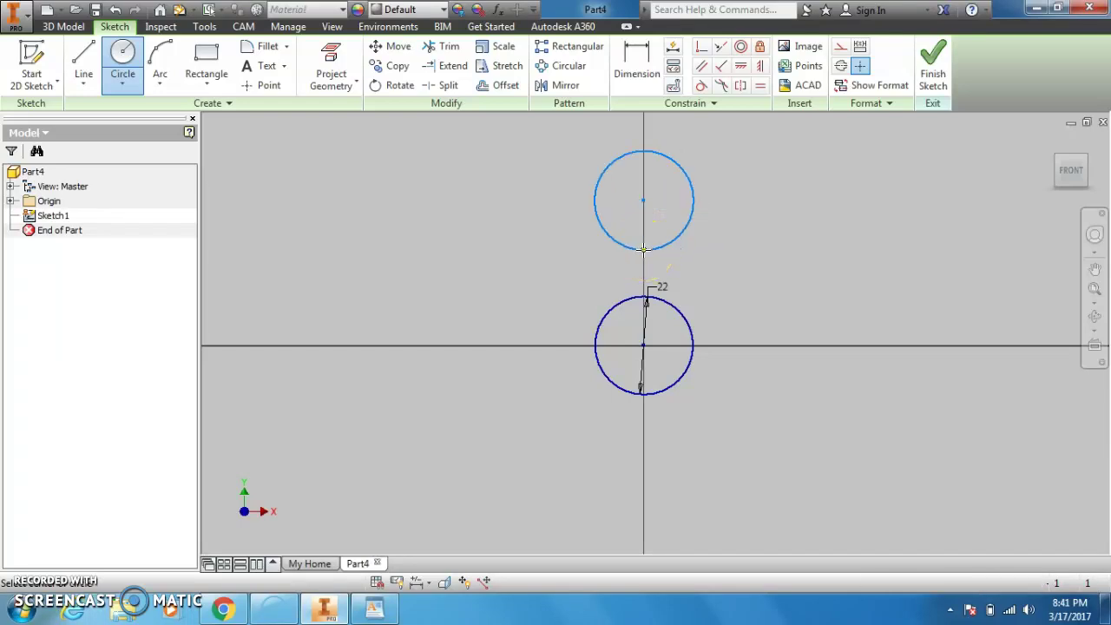
Dimension the upper circle's diameter at 22 mm.
key(d)
click(666, 249)
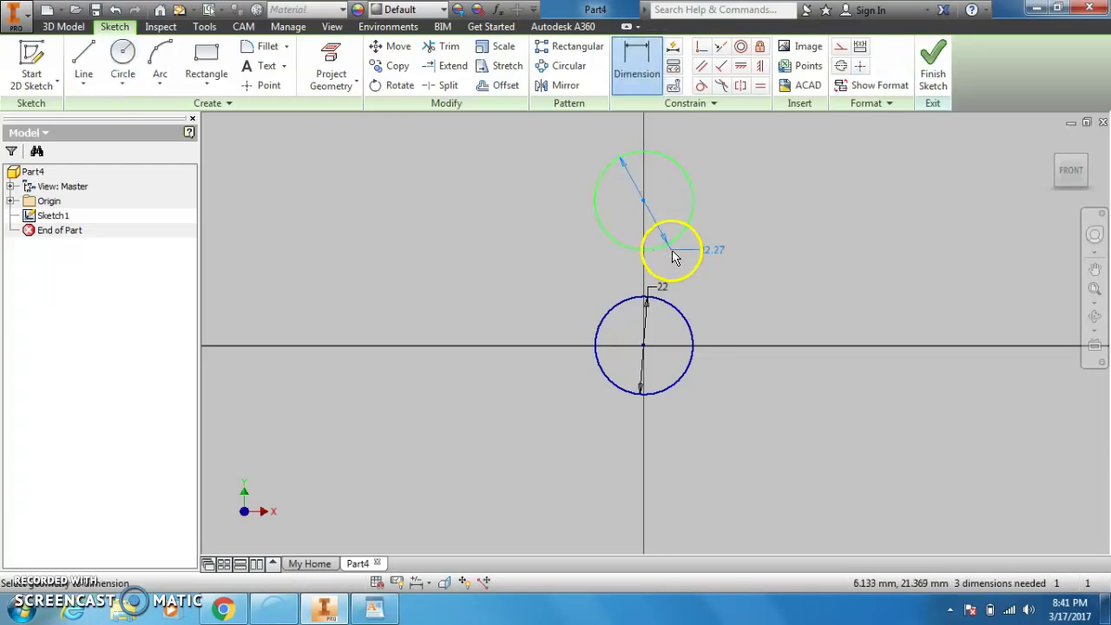
click(672, 255)
text(22)
key(Return)
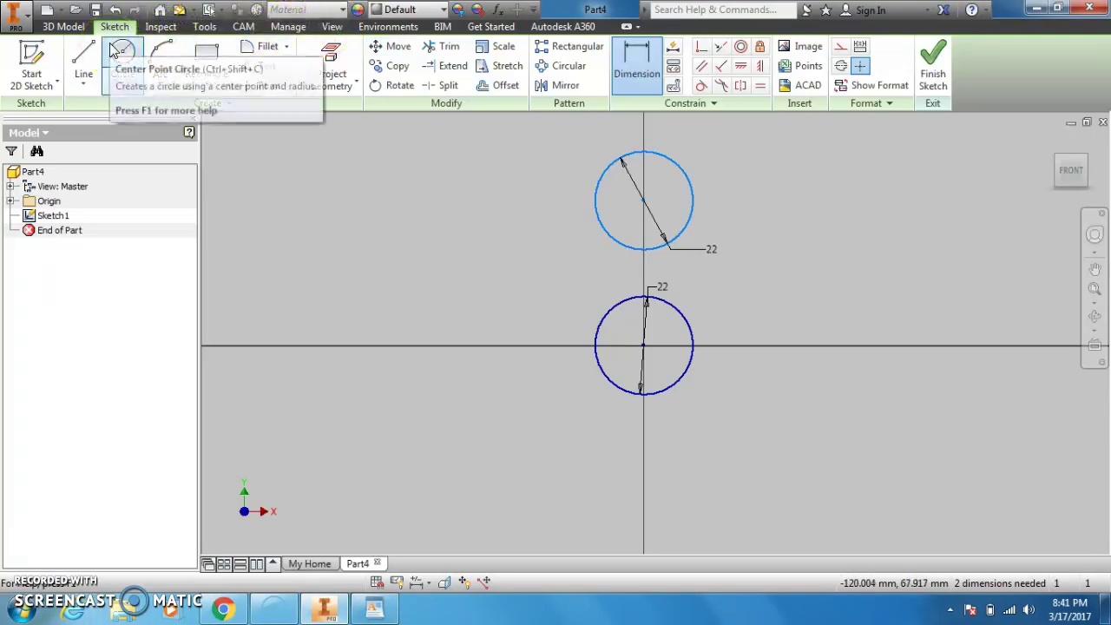
Add a vertical dimension of 35 mm between the centres of the two circles.
click(598, 236)
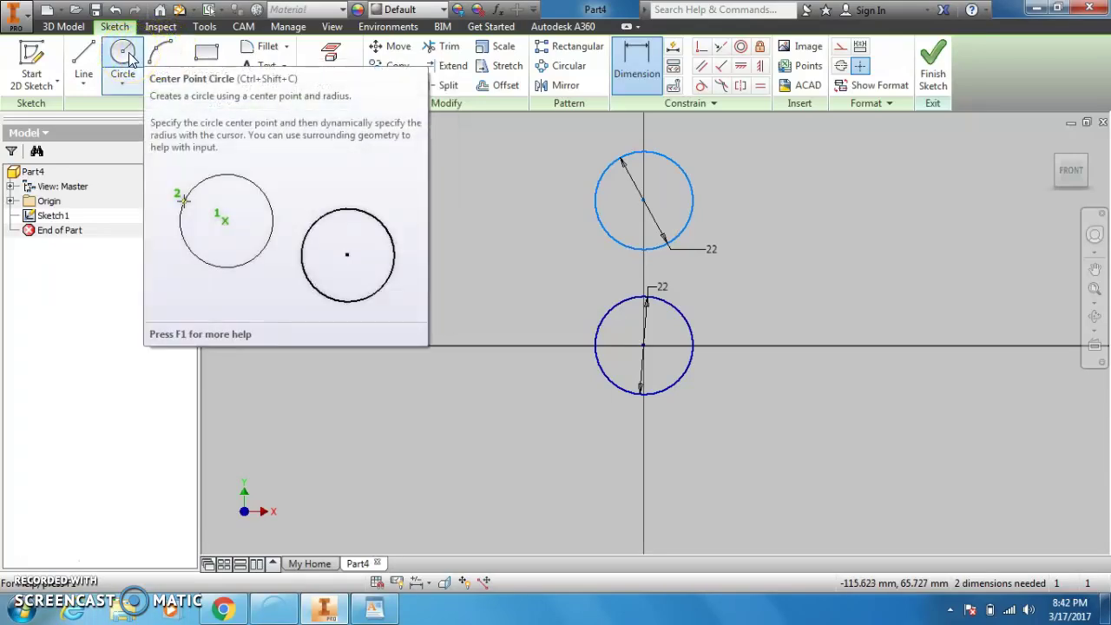
click(643, 83)
click(643, 201)
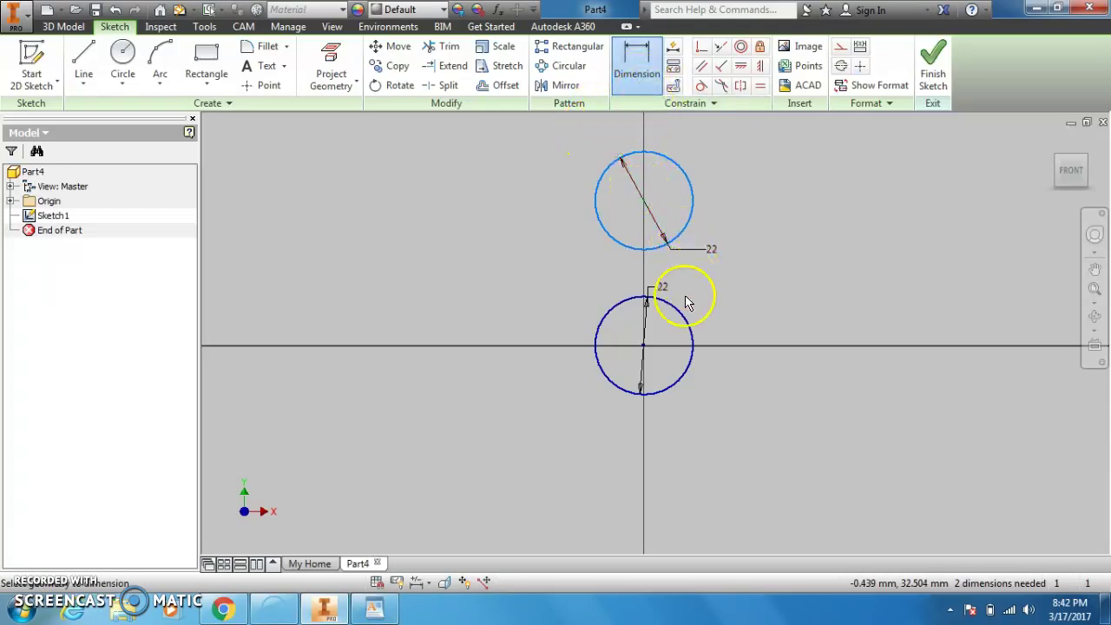
click(643, 345)
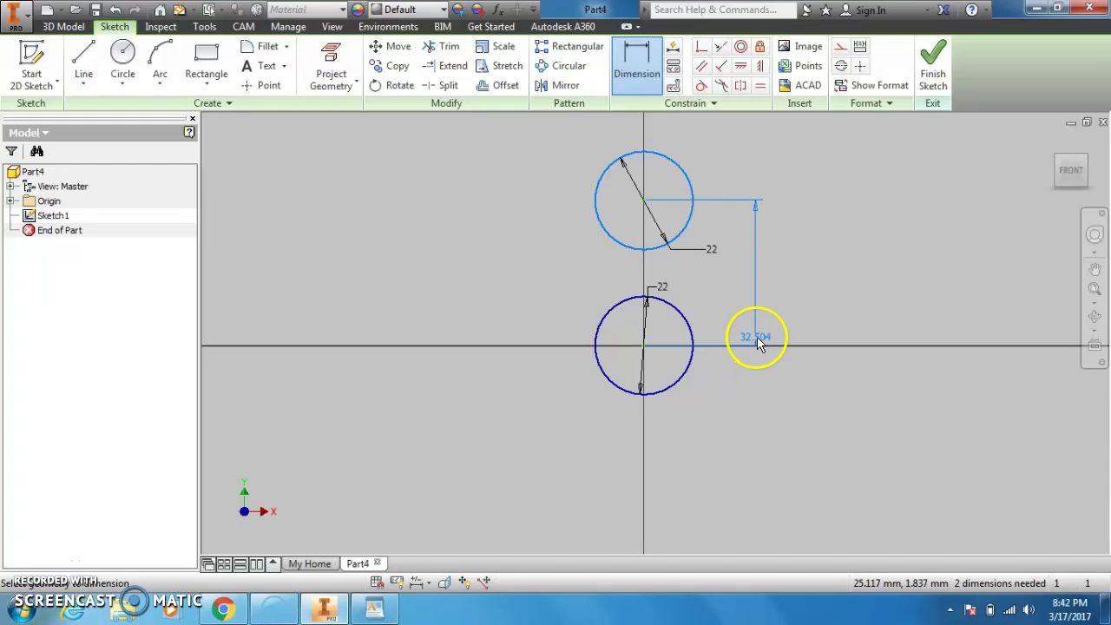
click(757, 344)
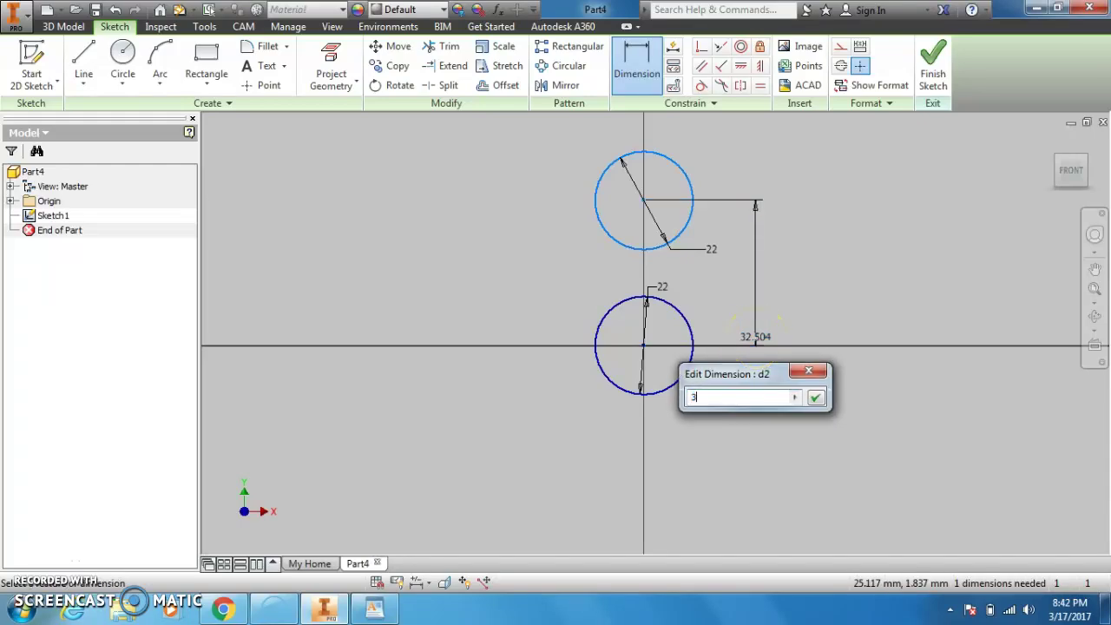
key(Return)
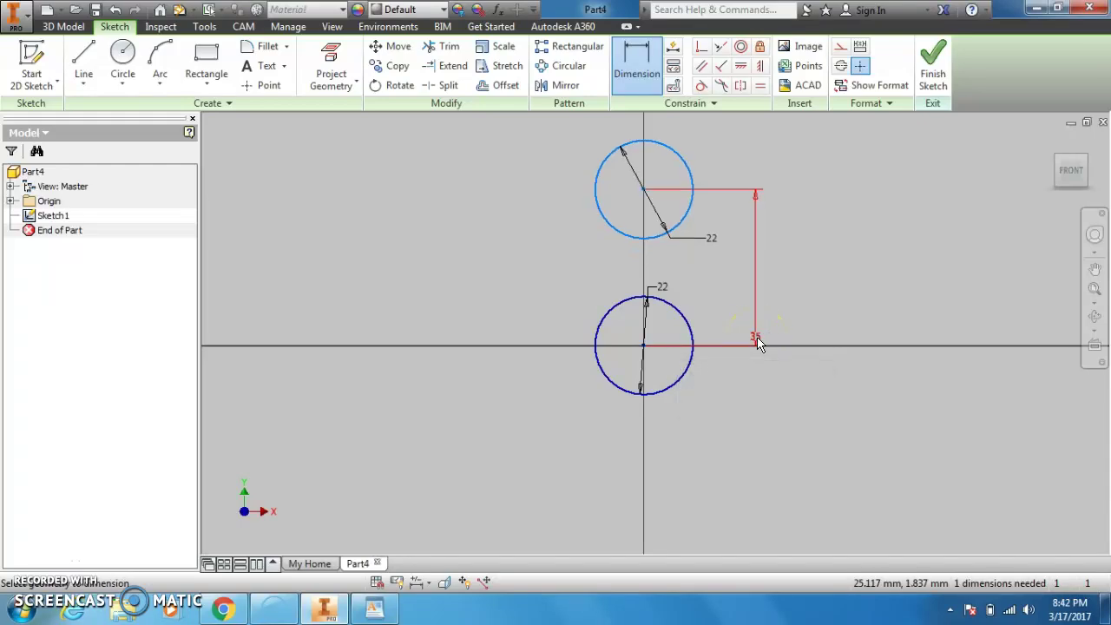
Change the vertical distance between the two circle centres to 30 mm.
double_click(755, 339)
text(30)
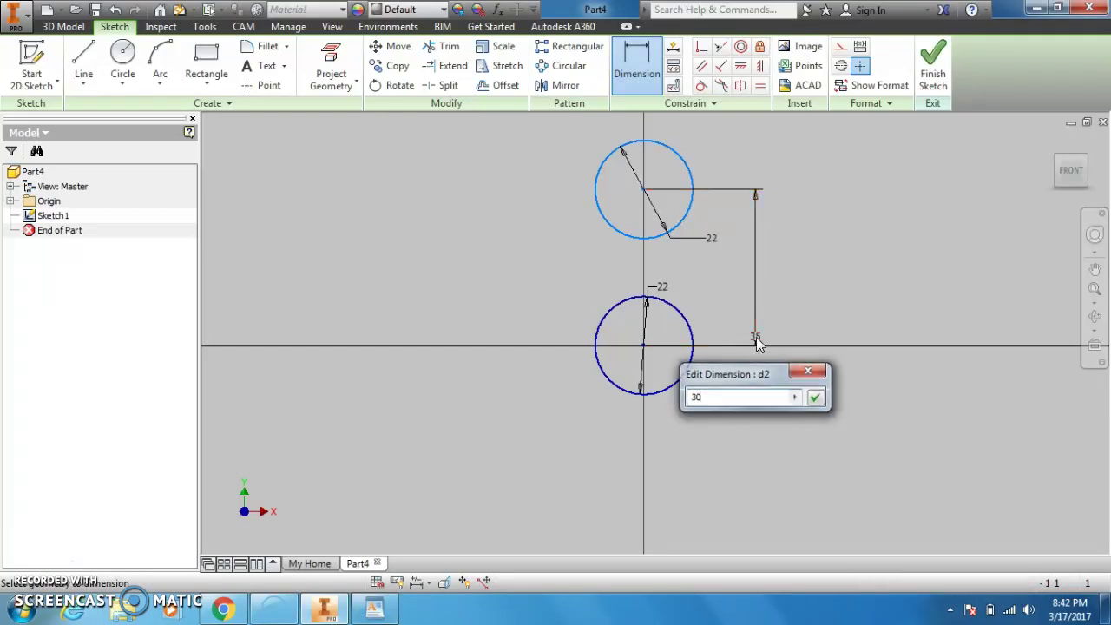
key(Return)
Set the vertical centre-to-centre distance of the circles to 32.5 mm.
double_click(756, 340)
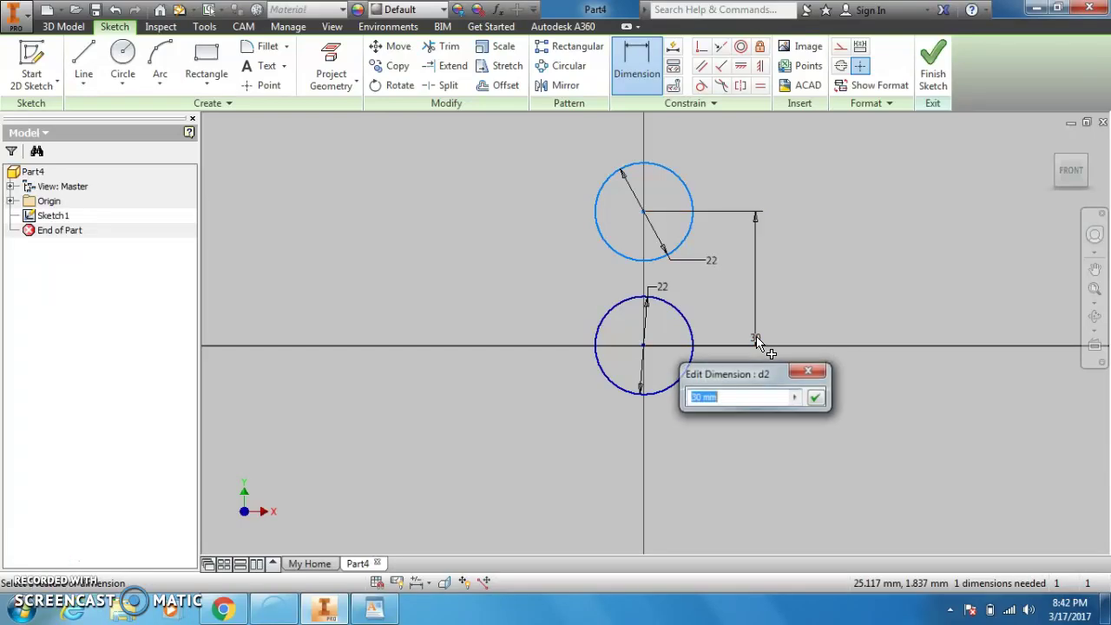
text(32.)
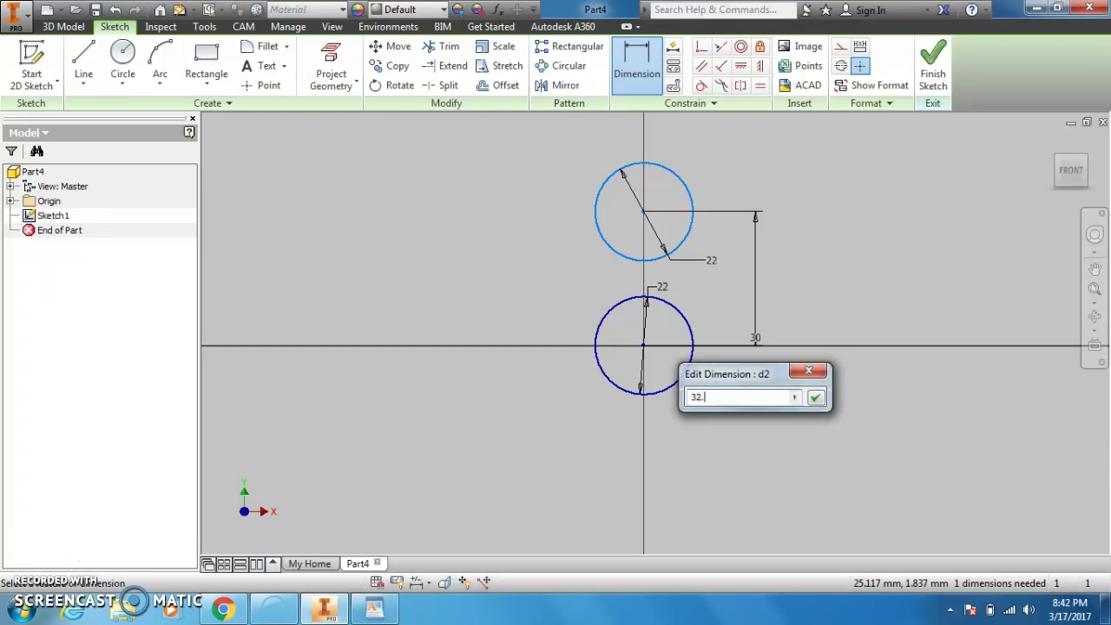
text(5)
key(Return)
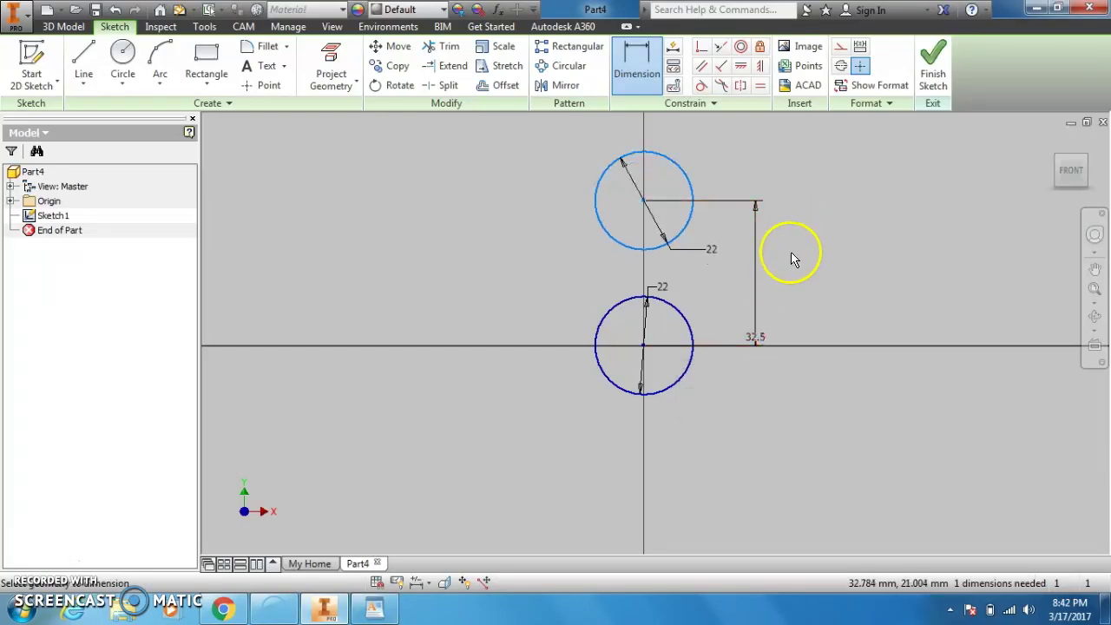
Draw a larger concentric circle around each 22 mm circle, about 30.4 mm in diameter around the upper and 30.6 mm around the lower.
click(123, 54)
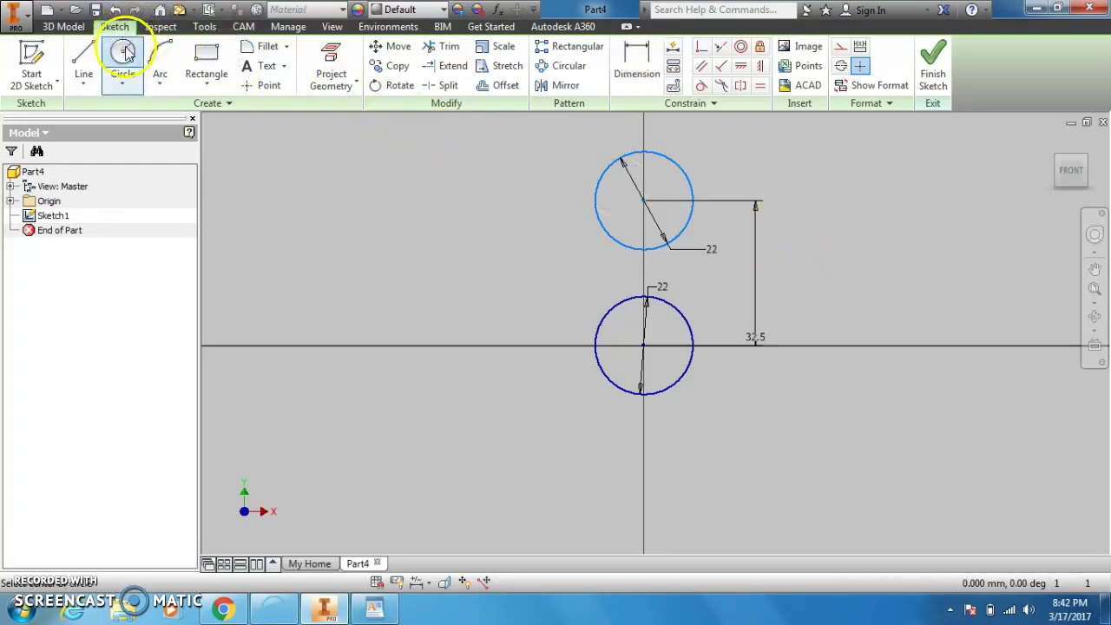
click(643, 201)
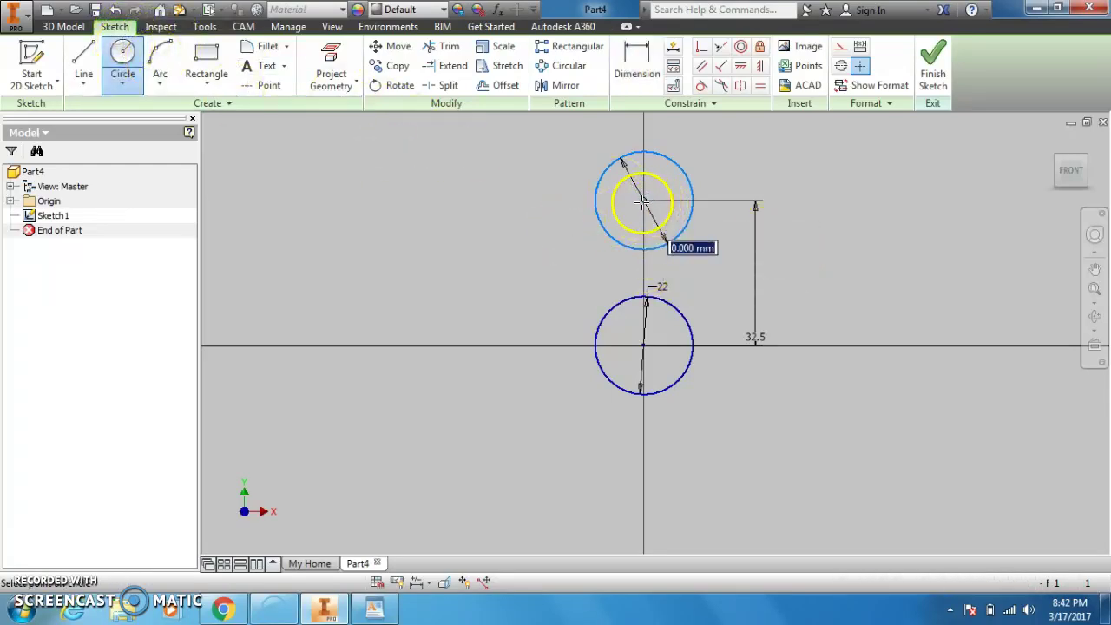
click(659, 134)
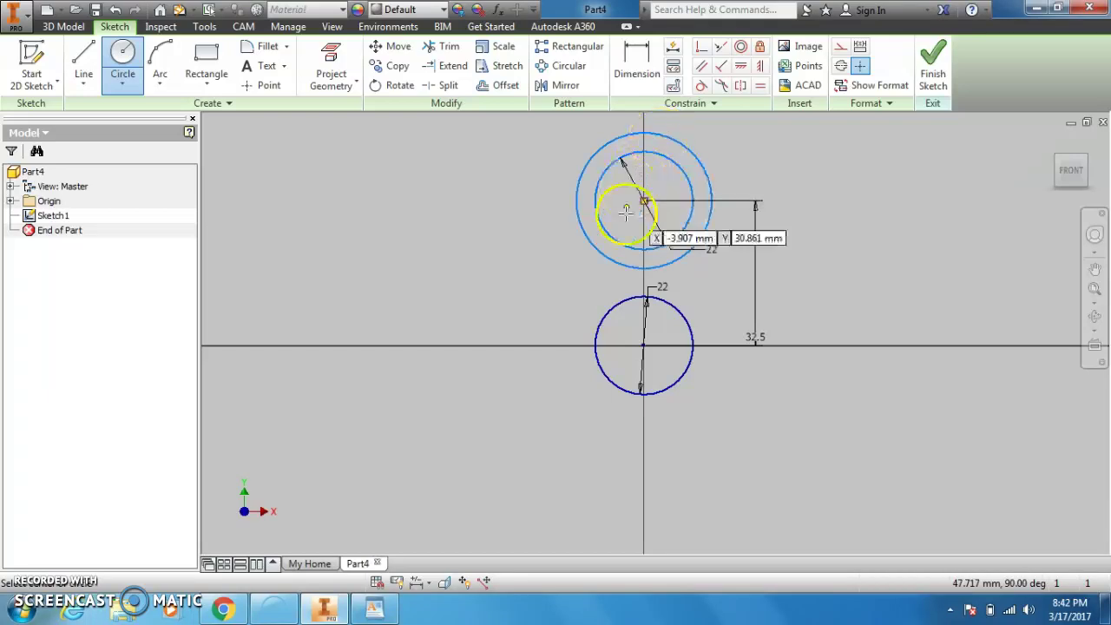
click(643, 345)
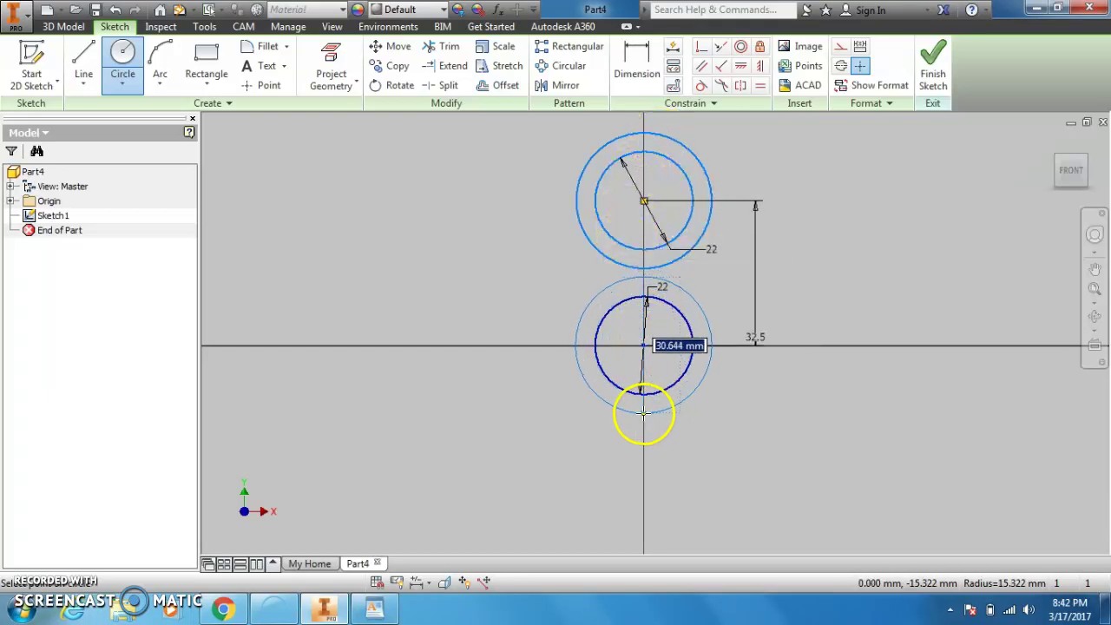
click(644, 413)
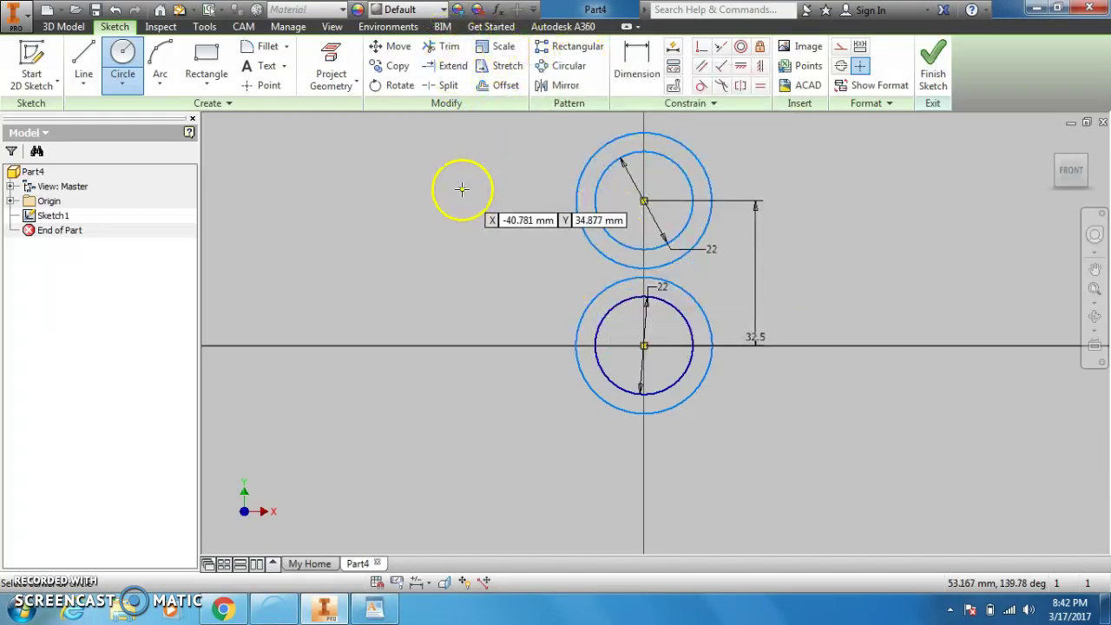
Add a diameter dimension of 27 mm to the outer circle of the upper pair.
click(122, 54)
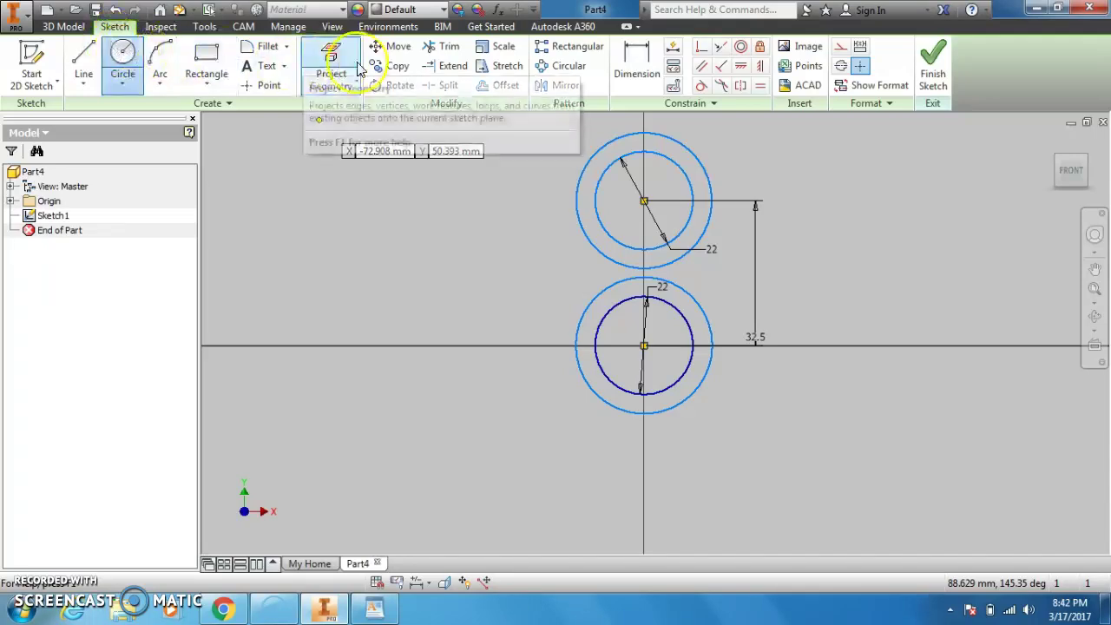
click(637, 59)
click(701, 167)
click(721, 152)
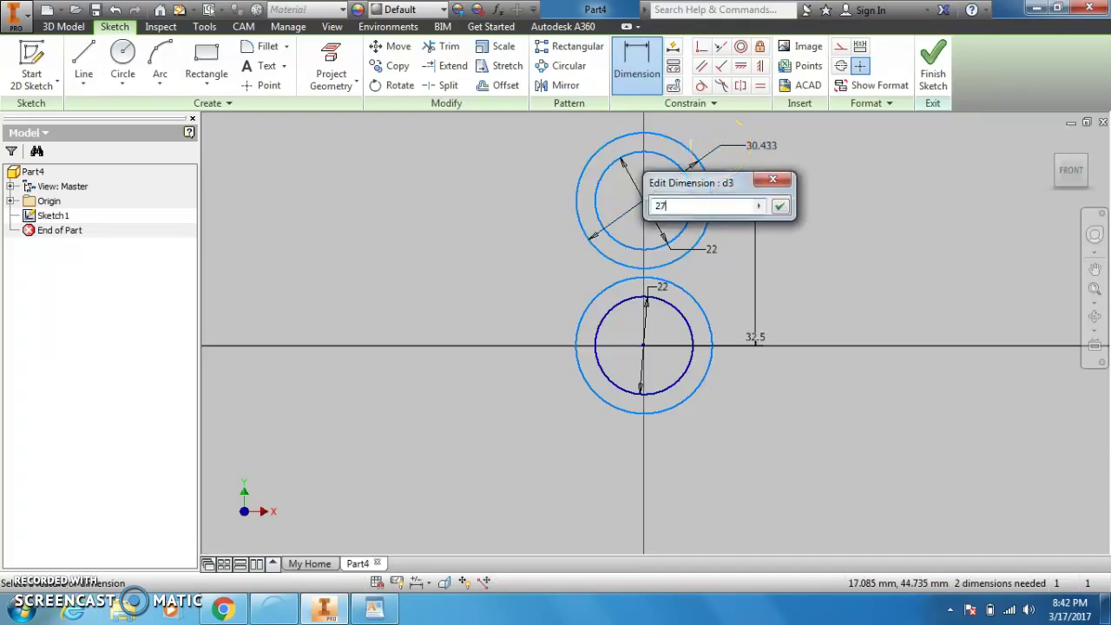
key(Return)
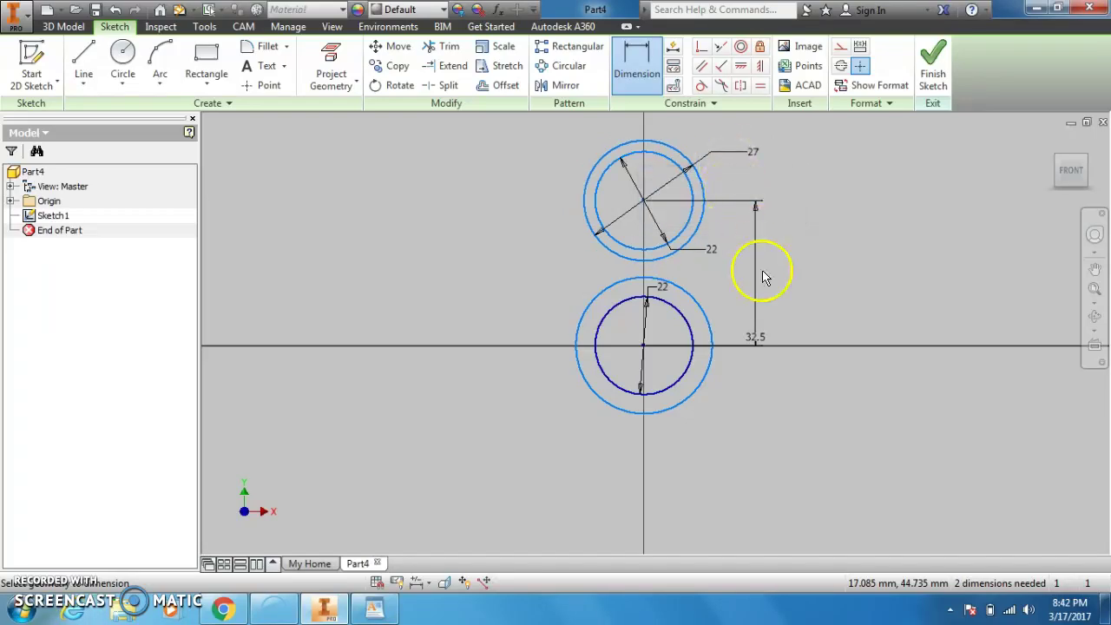
Dimension the outer circle of the lower pair with a diameter of 27 mm.
click(693, 386)
click(712, 418)
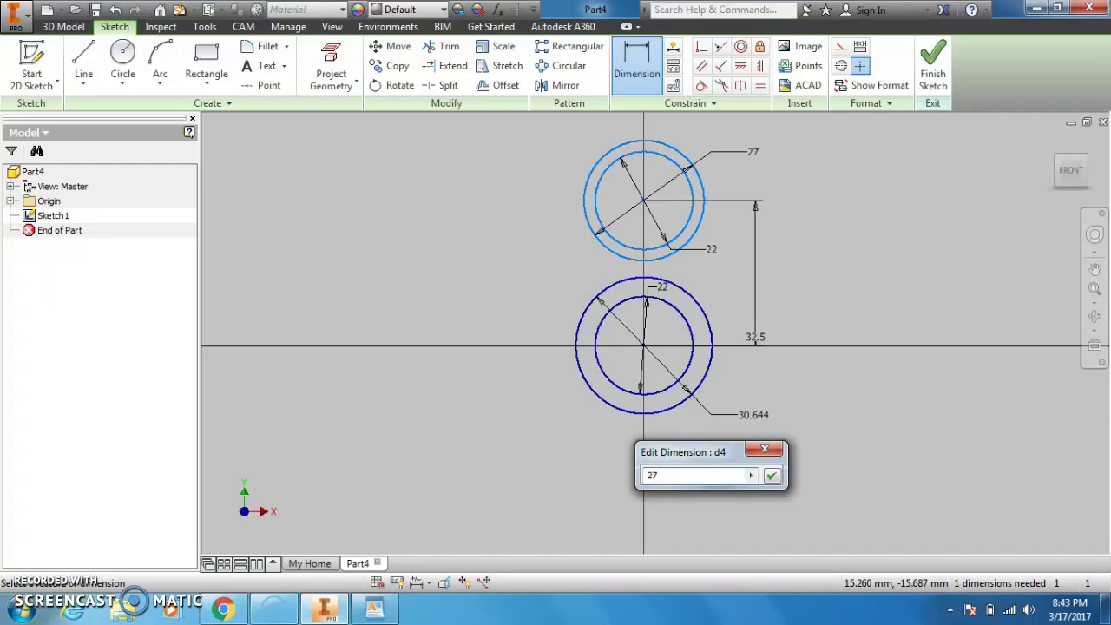
text(27)
key(Return)
Change the diameters of both outer circles to 28 mm.
click(747, 380)
click(616, 161)
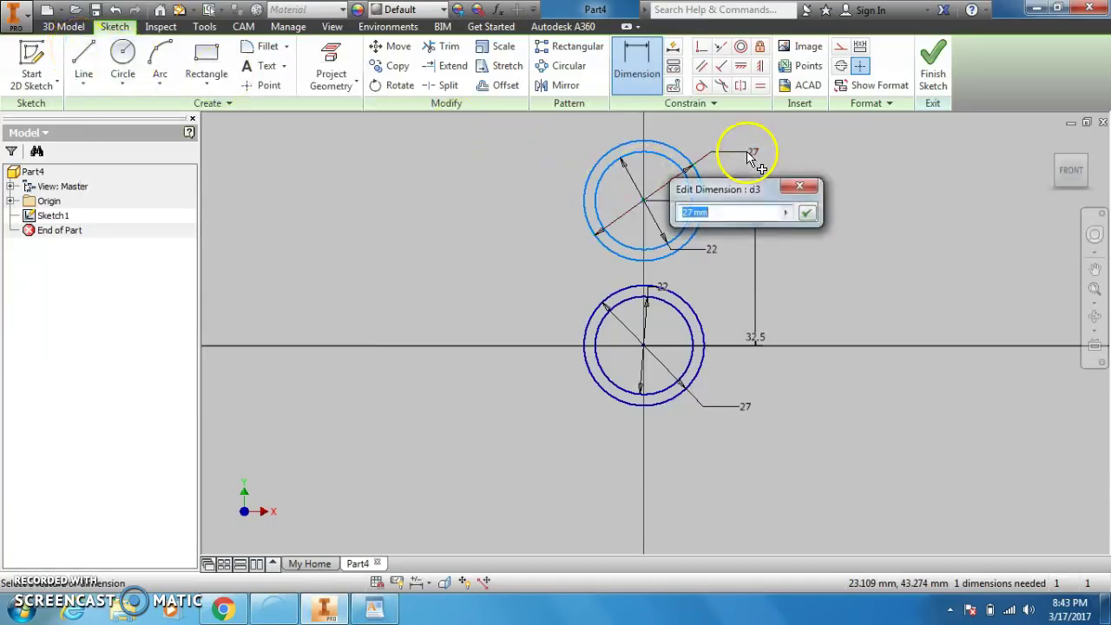
key(Return)
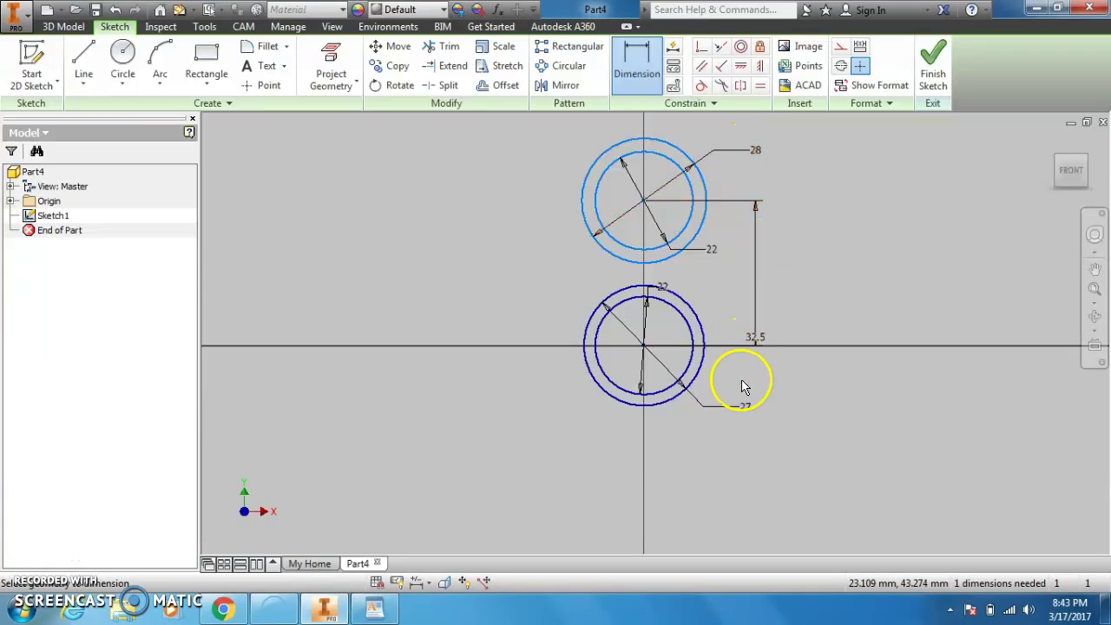
click(745, 408)
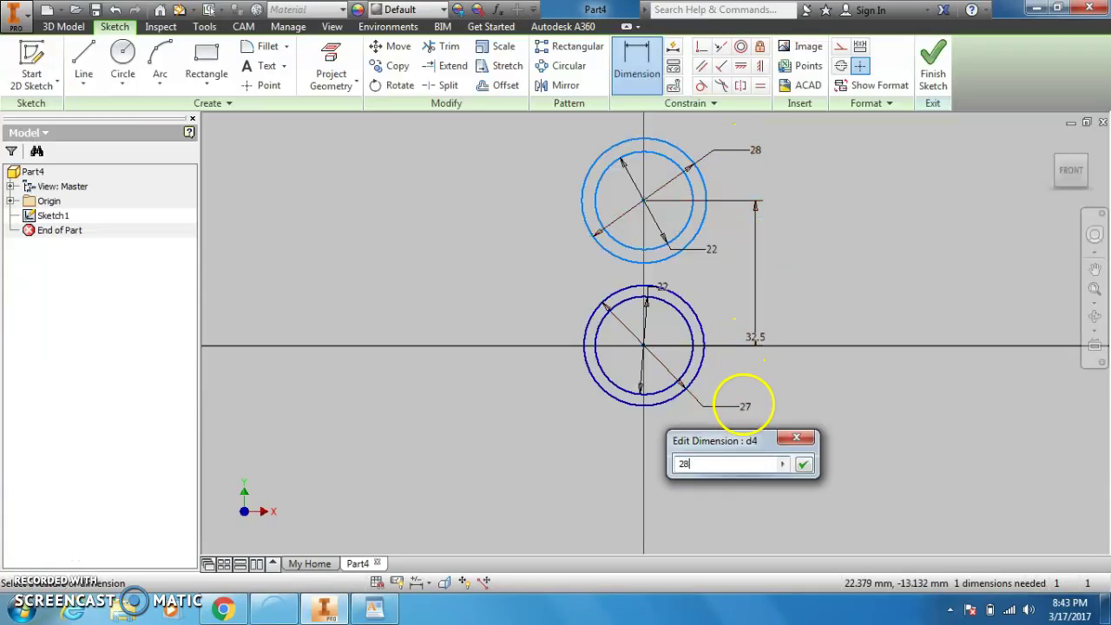
text(28)
key(Return)
click(746, 410)
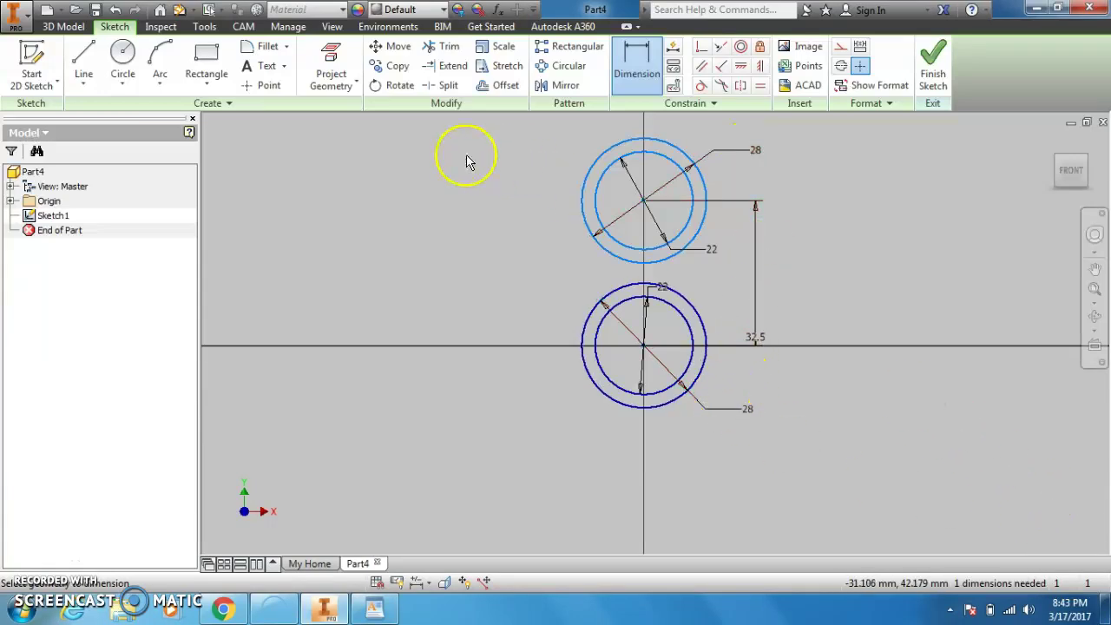
Draw two vertical 32.5 mm lines joining the outer circles, one tangent on each side.
click(80, 52)
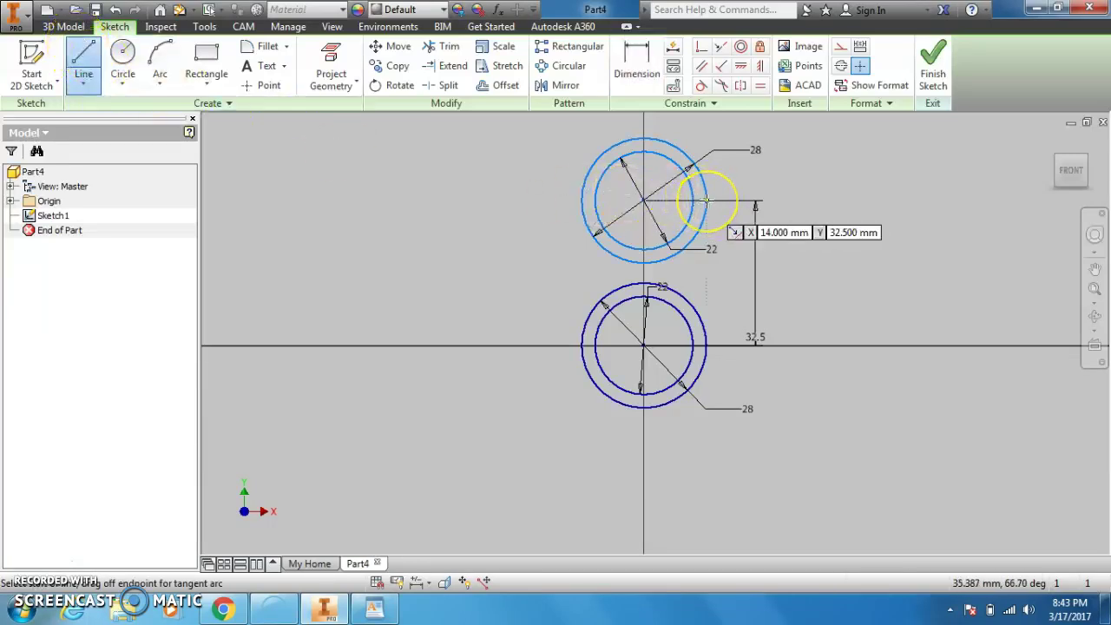
drag(707, 200, 708, 345)
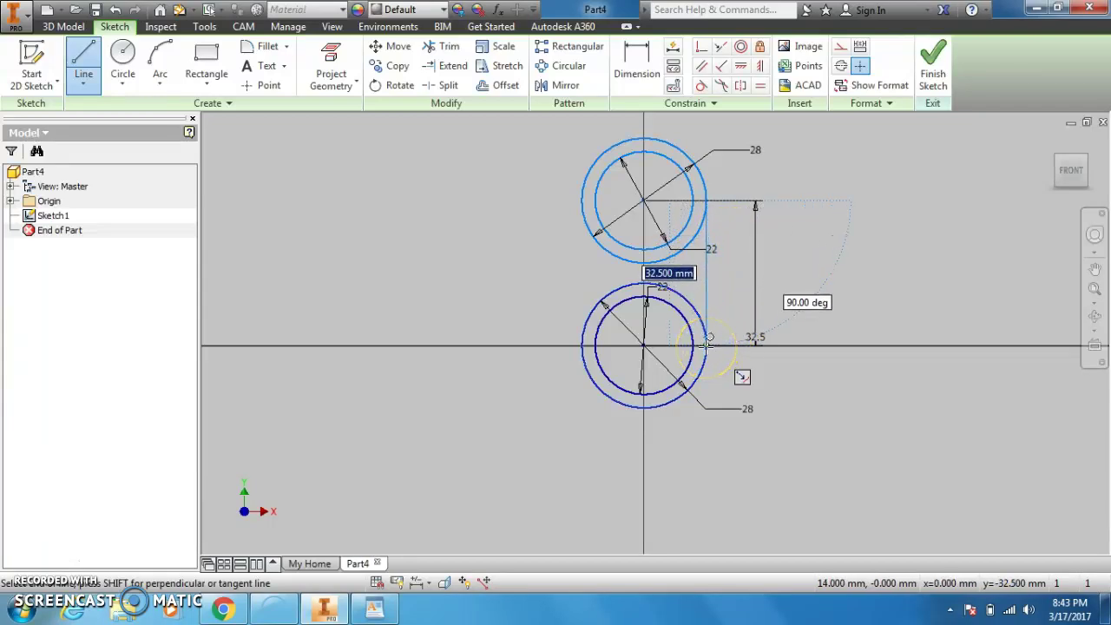
double_click(707, 346)
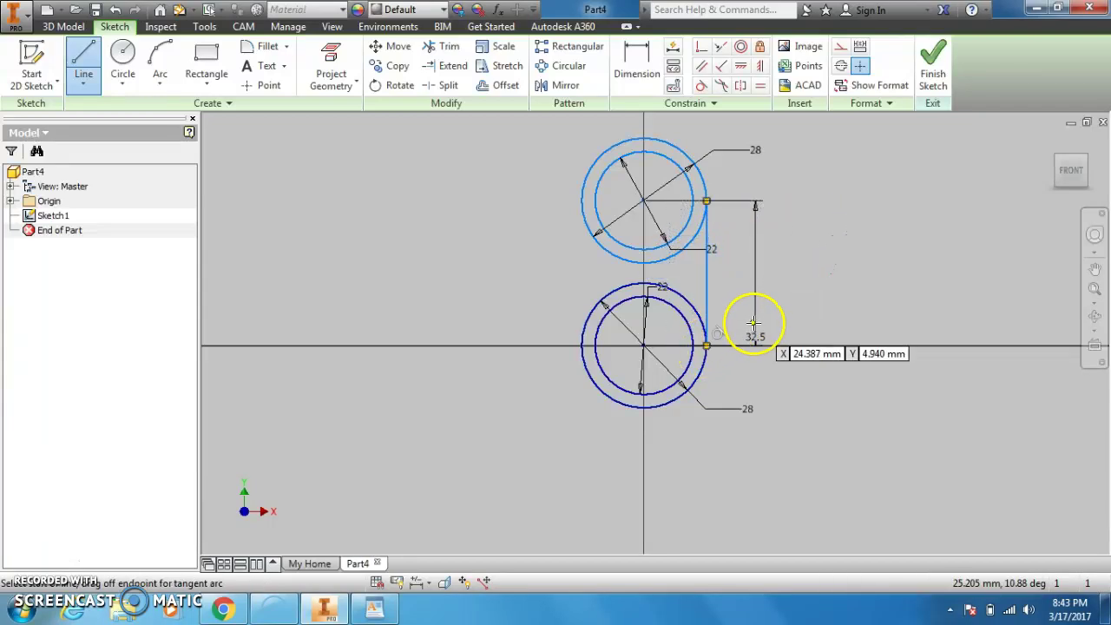
click(574, 201)
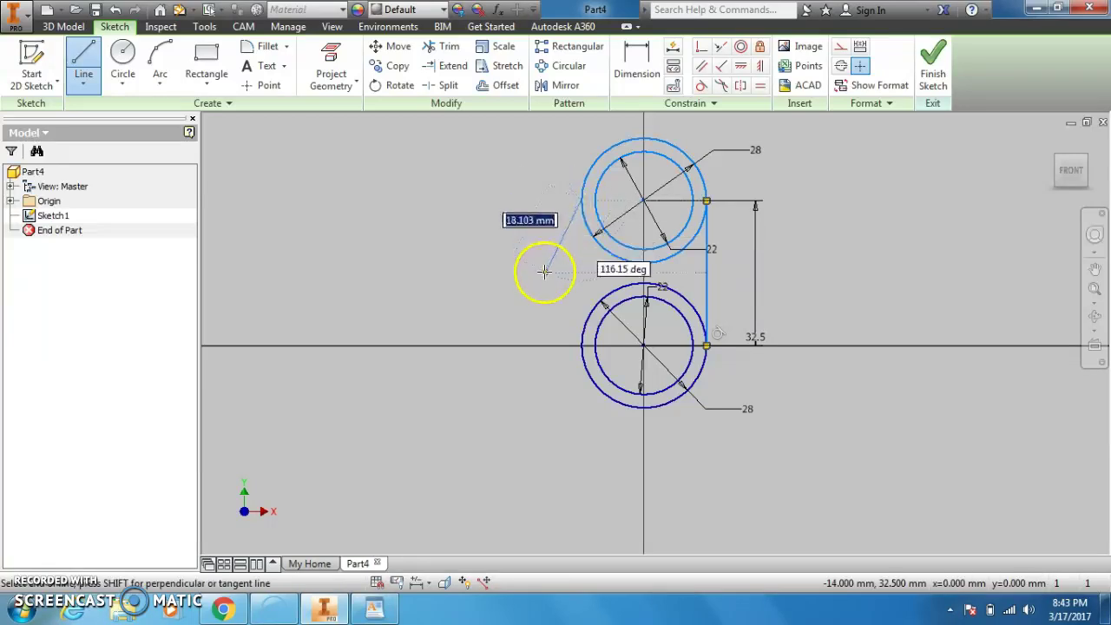
double_click(580, 346)
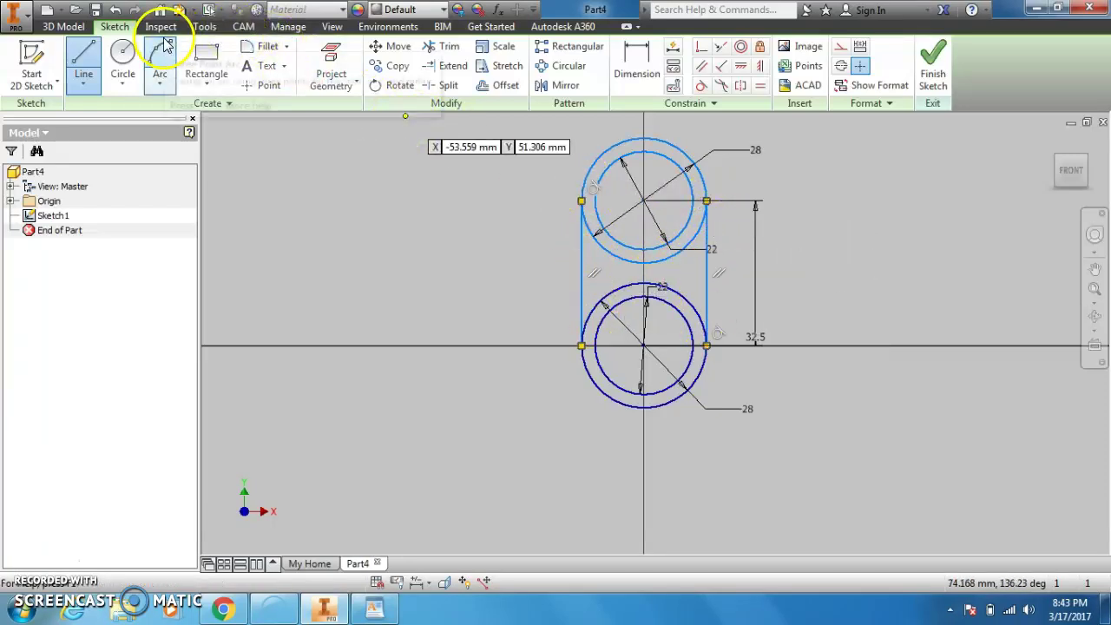
Trim the facing inner halves of both 28 mm circles to leave a single slot-shaped outline around the 22 mm circles.
click(446, 46)
click(606, 256)
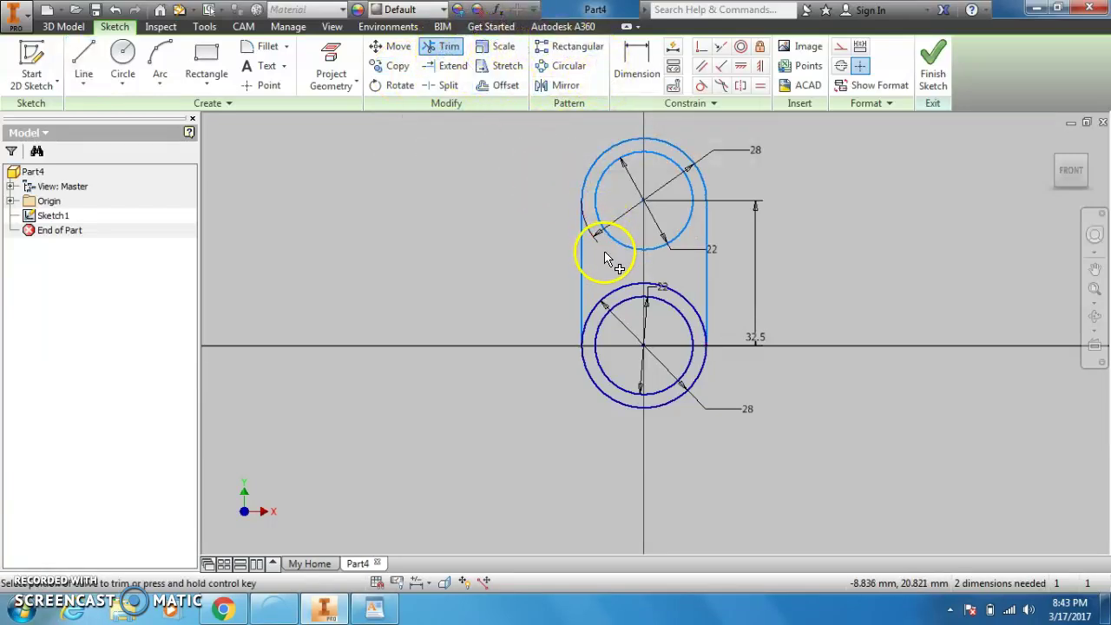
click(640, 289)
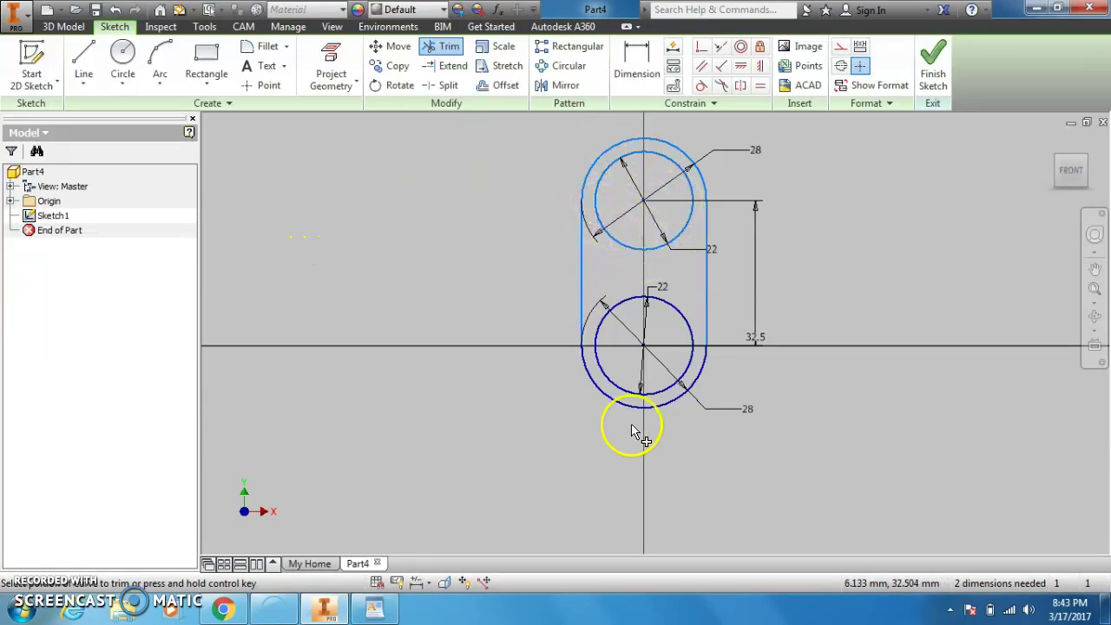
key(Escape)
Set up a circular pattern of the whole slot outline and both 22 mm circles about the lower circle's centre.
scroll(720, 122, up, 2)
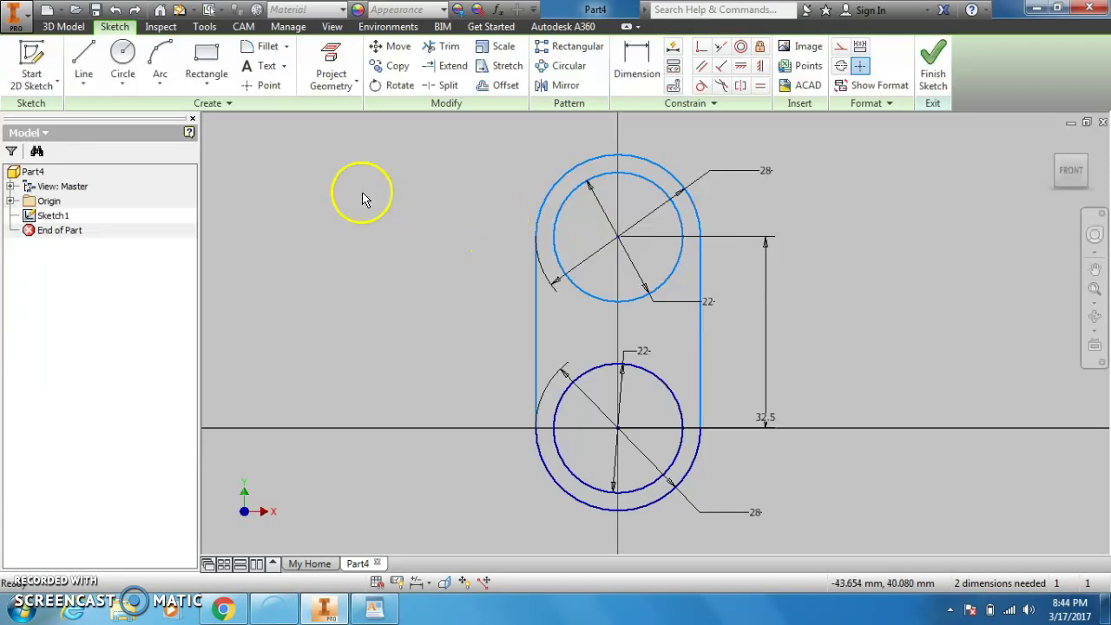
scroll(521, 211, down, 2)
scroll(527, 203, up, 3)
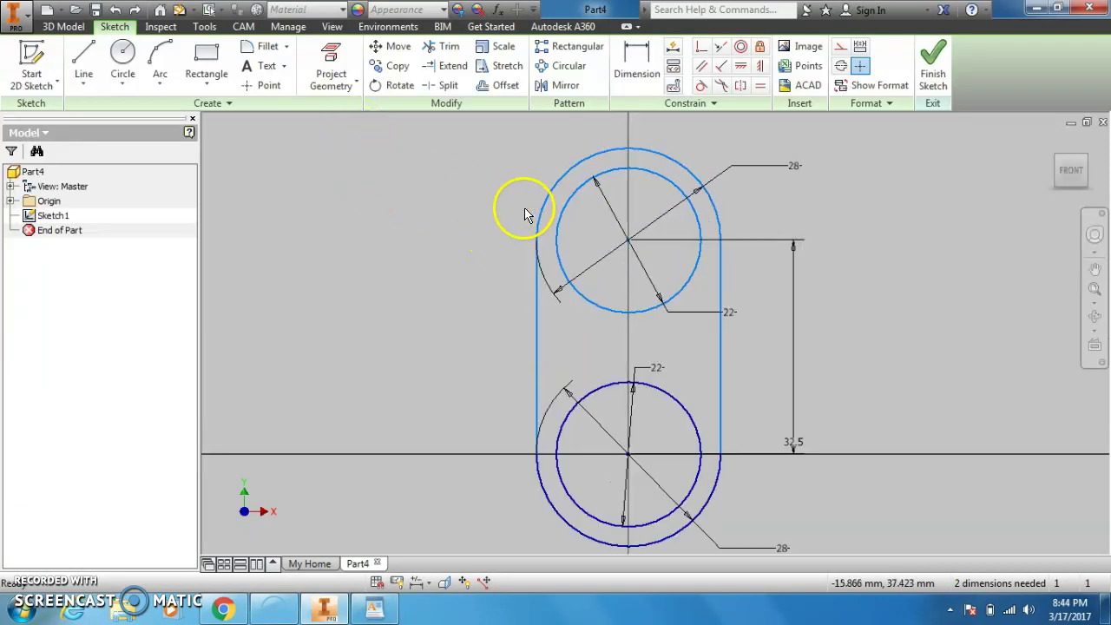
click(572, 69)
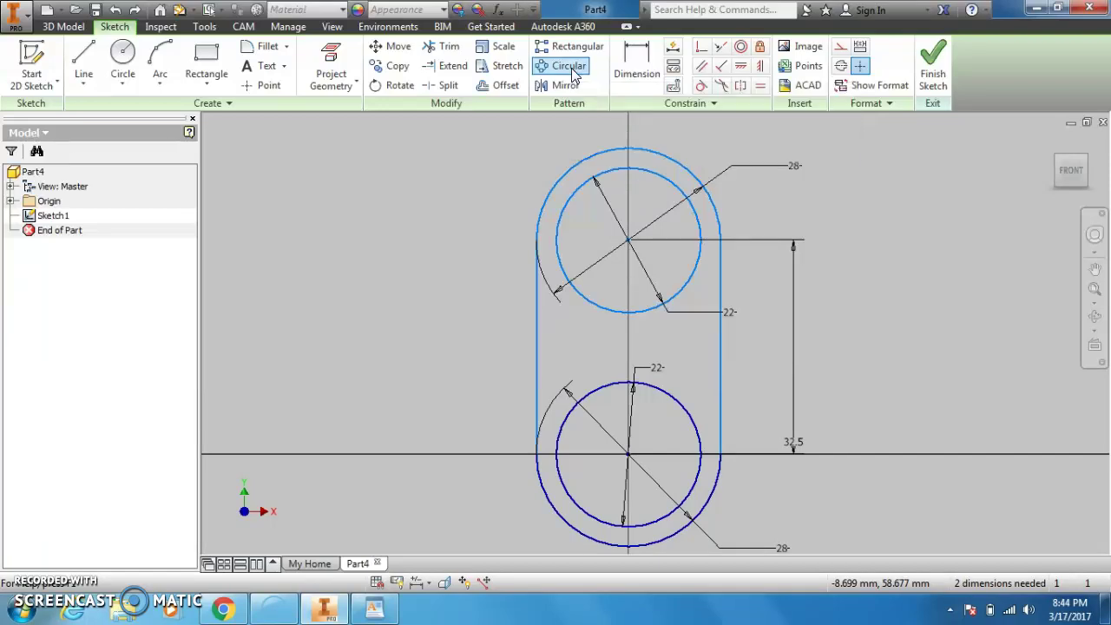
mouse_move(474, 139)
mouse_down()
mouse_move(555, 303)
mouse_move(764, 560)
mouse_up()
mouse_move(772, 512)
middle_down()
mouse_move(769, 436)
mouse_move(765, 466)
middle_up()
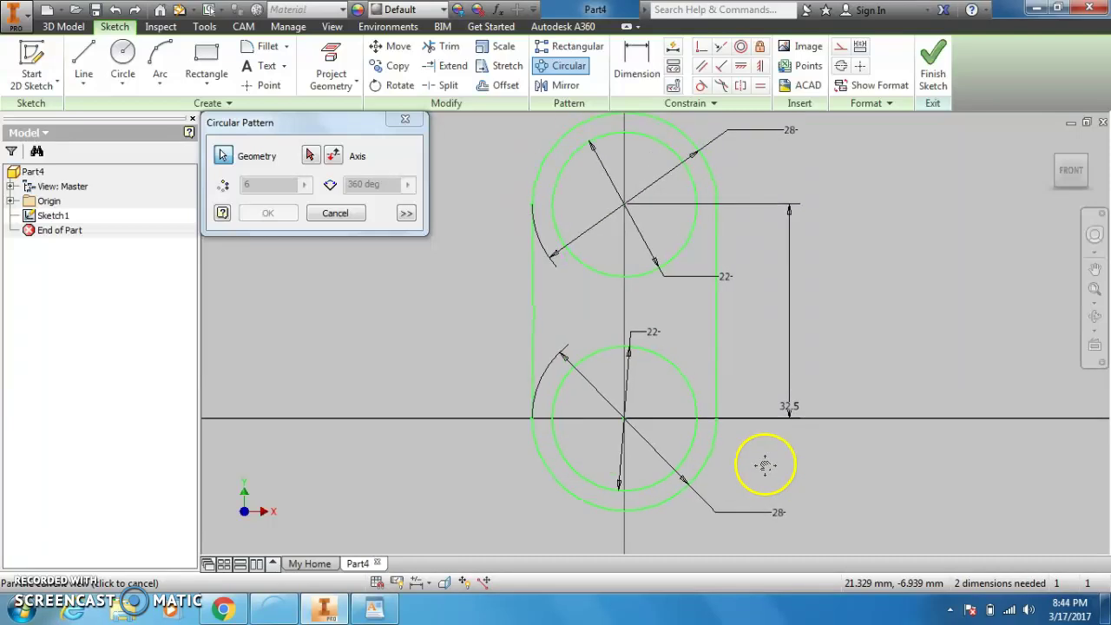
click(312, 158)
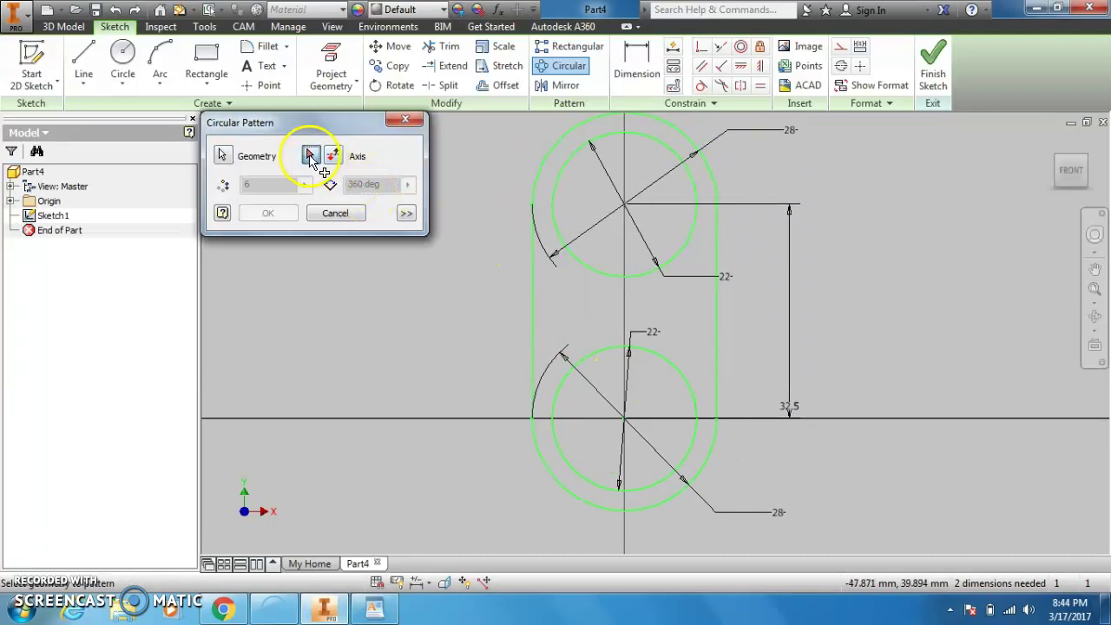
click(625, 421)
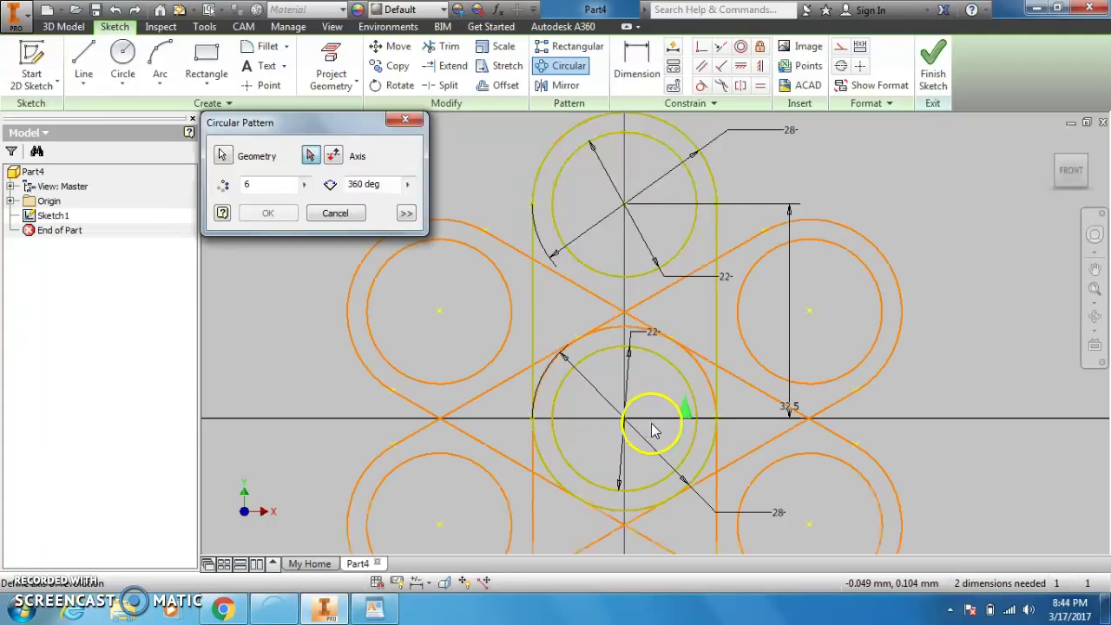
scroll(652, 421, up, 2)
middle_drag(653, 420, 670, 317)
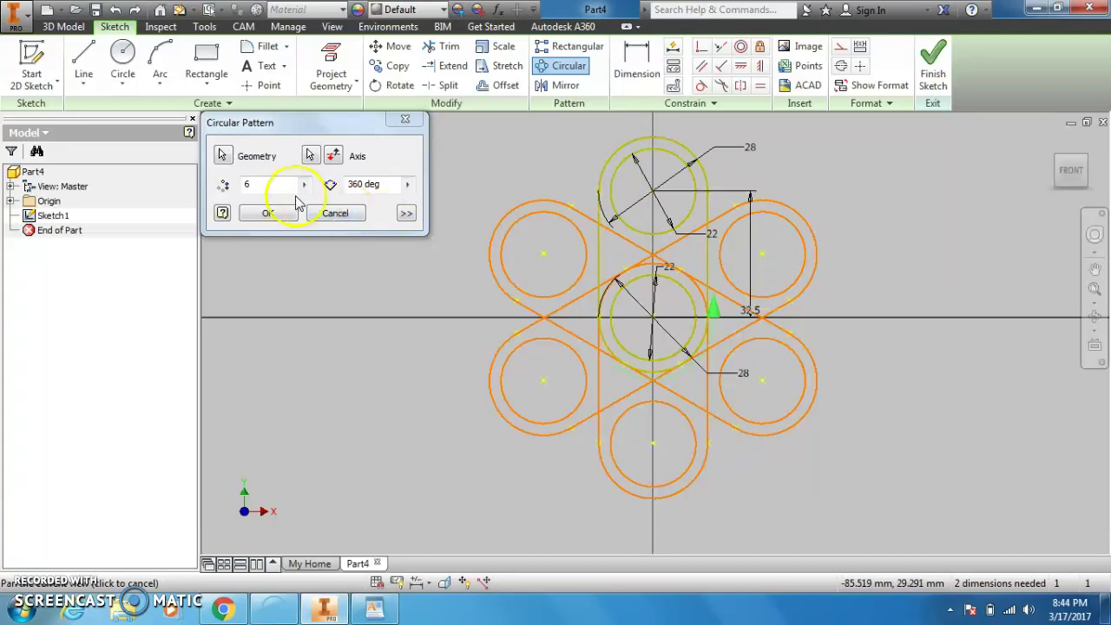
Try counts of 7, 8 and 2 for the circular pattern.
click(271, 185)
drag(266, 186, 224, 187)
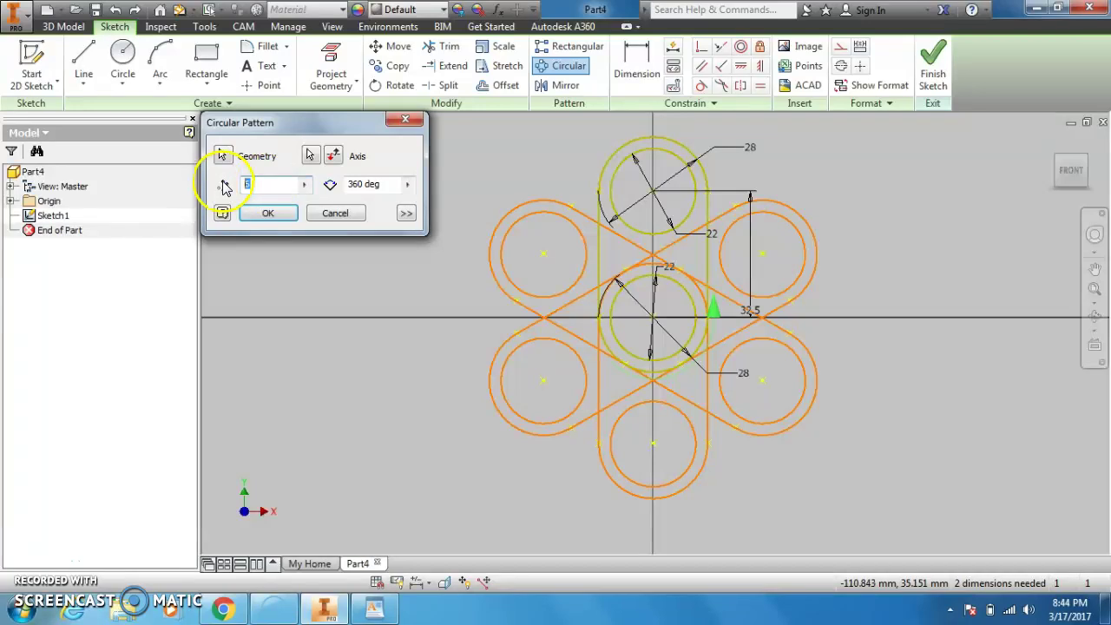
text(7)
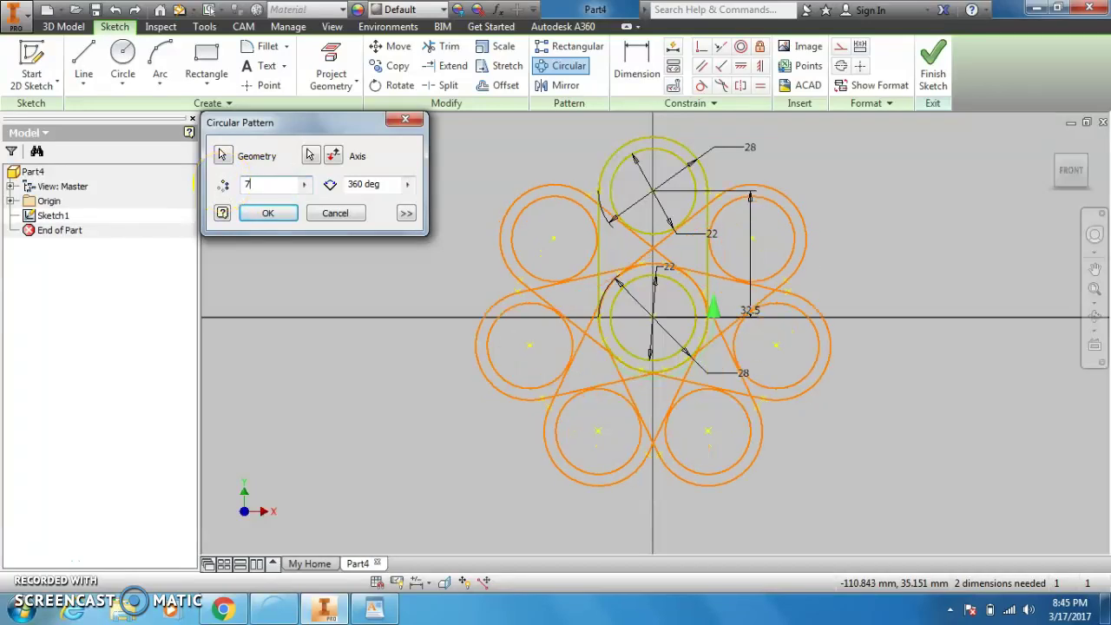
key(BackSpace)
text(8)
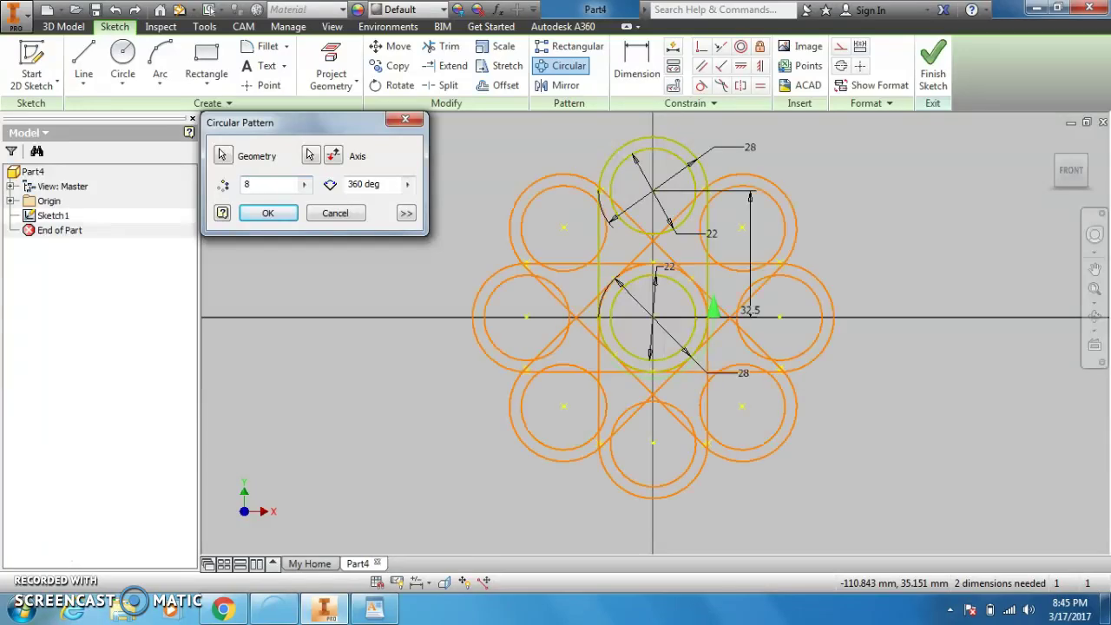
key(BackSpace)
text(2)
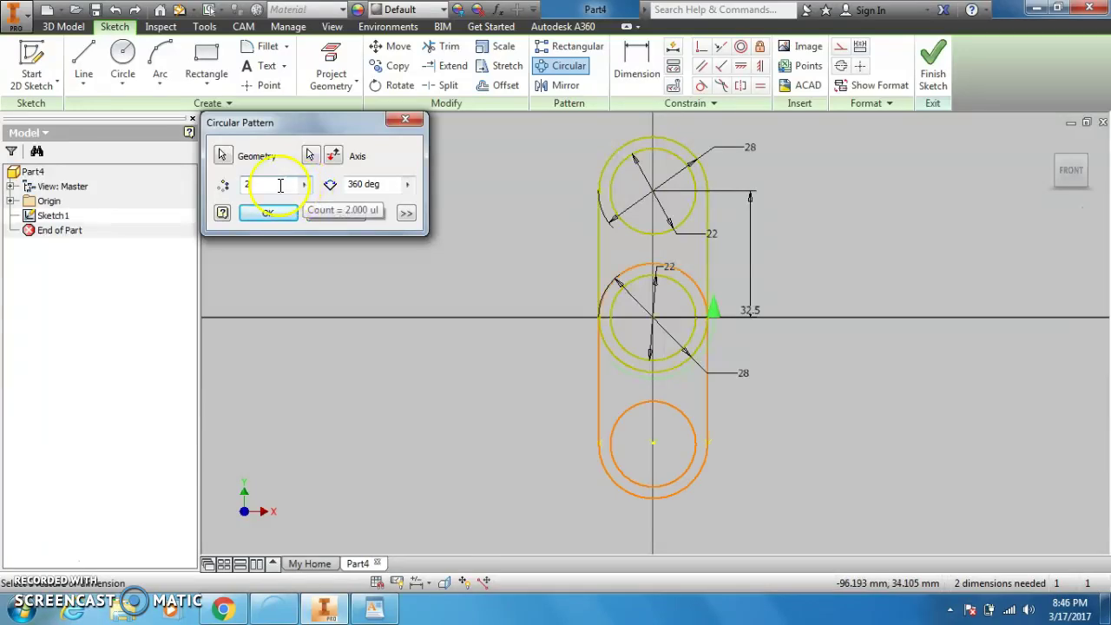
Create the circular pattern with 3 instances and finish the sketch.
drag(280, 185, 247, 184)
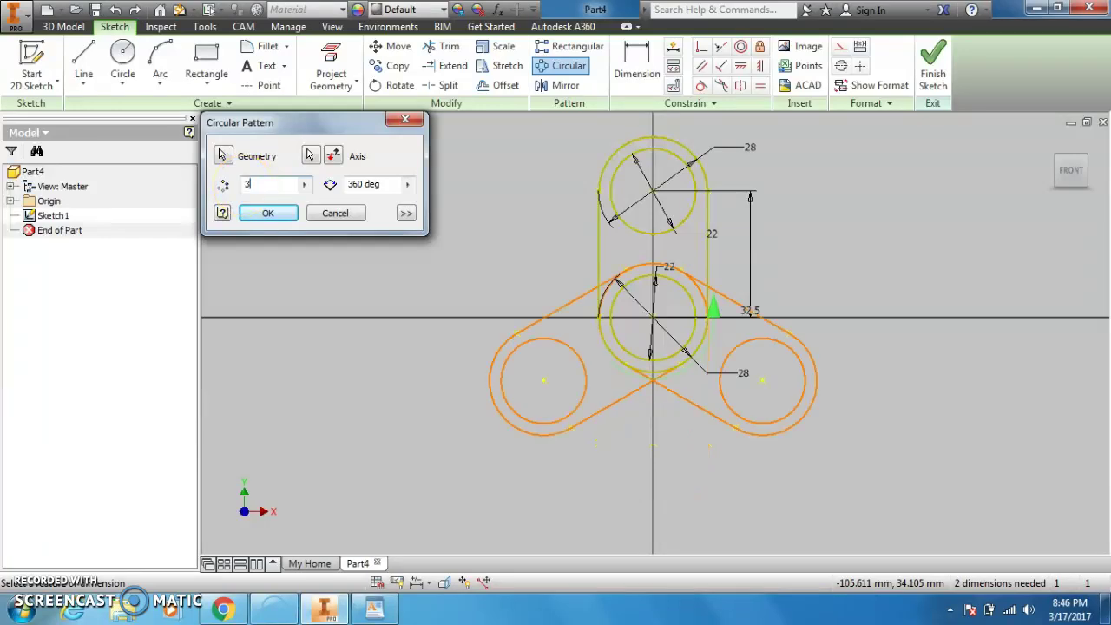
click(268, 214)
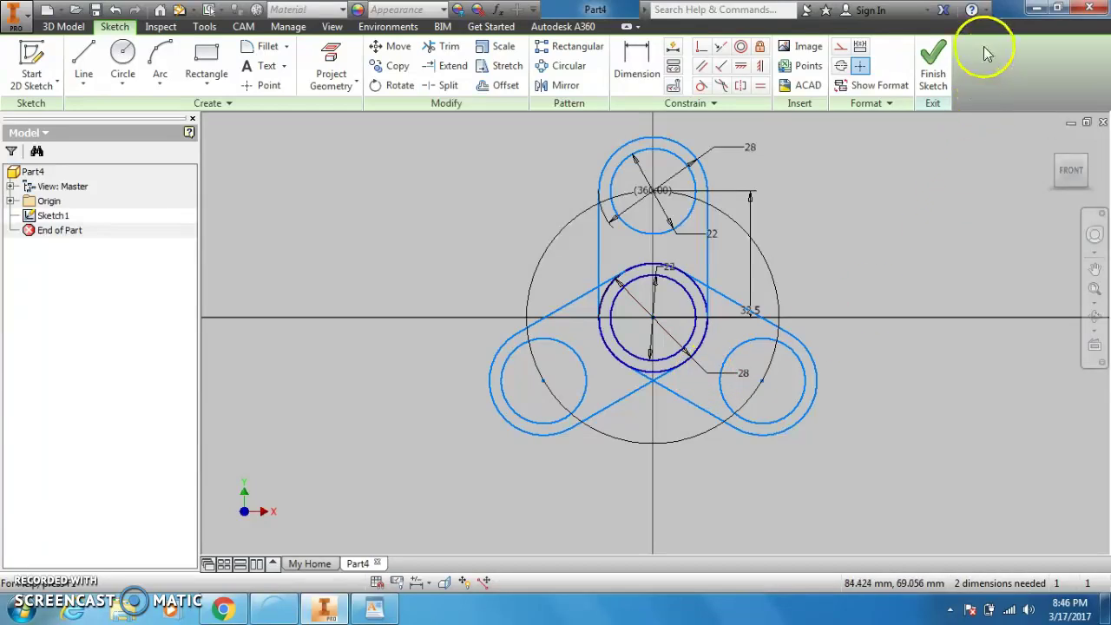
click(948, 74)
Extrude all three arms and the central ring 7 mm, leaving the four 22 mm circles open as holes.
mouse_move(756, 223)
middle_down()
mouse_move(633, 223)
mouse_move(533, 275)
middle_up()
scroll(645, 273, up, 3)
middle_drag(645, 273, 778, 282)
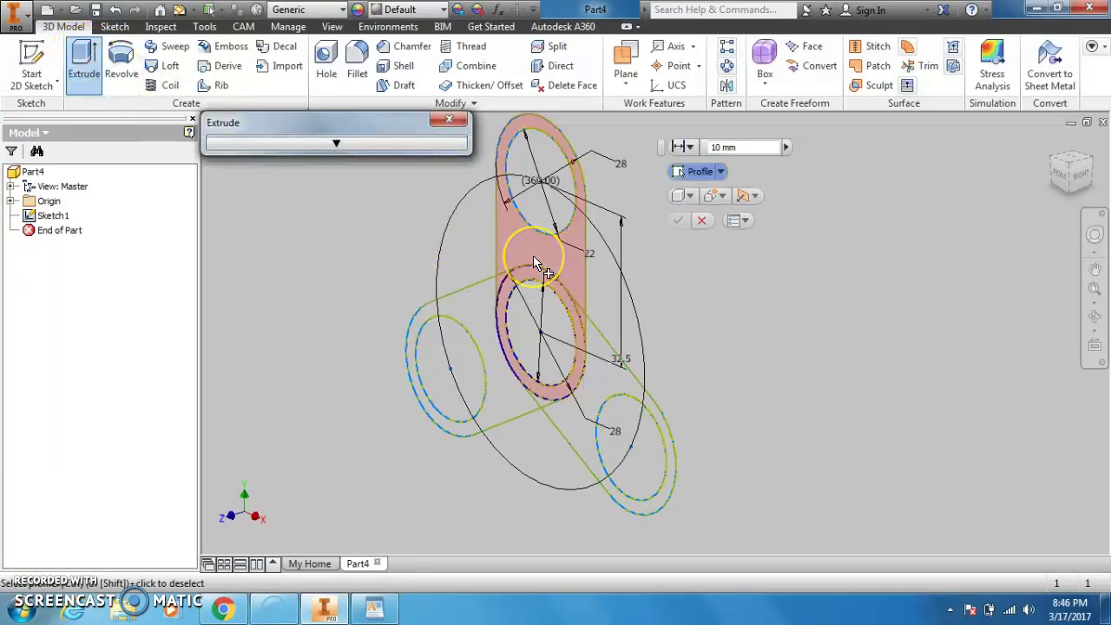
click(474, 303)
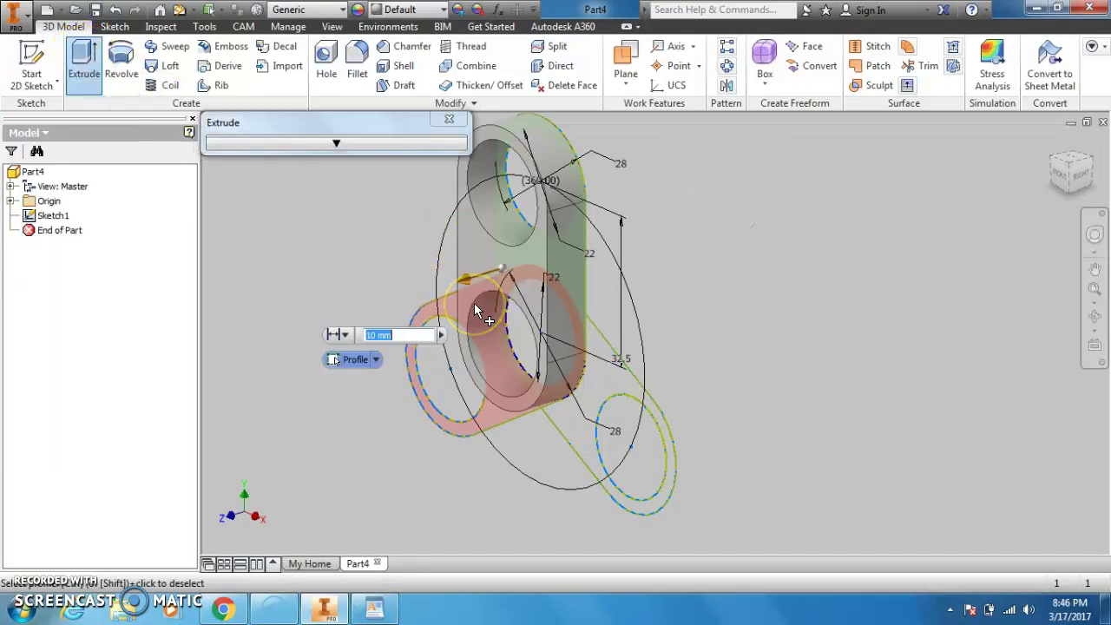
click(475, 303)
click(594, 347)
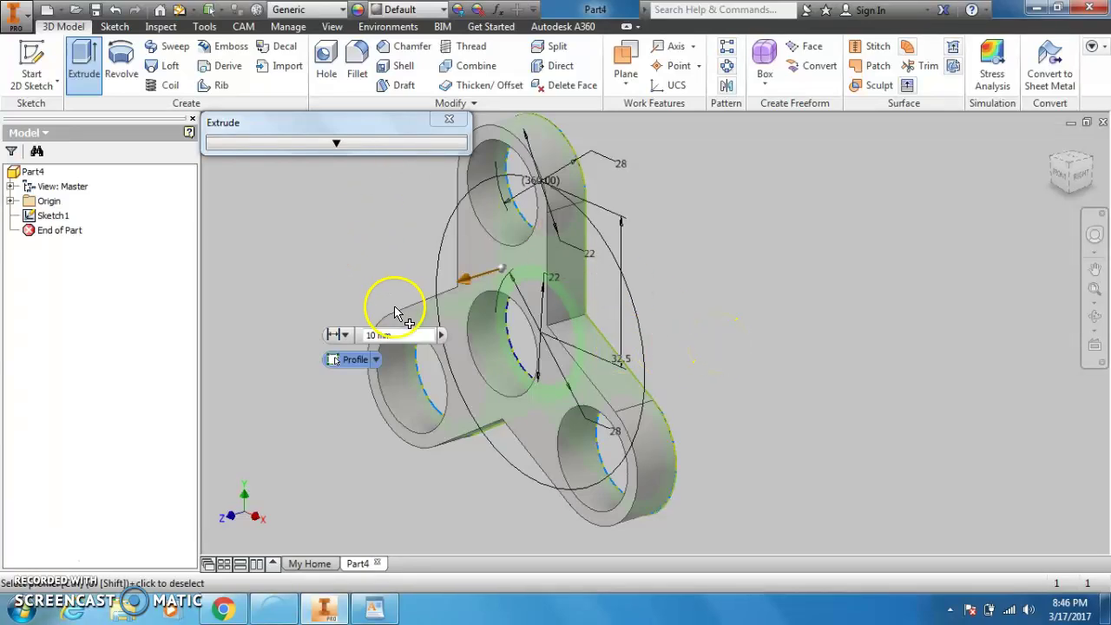
click(397, 335)
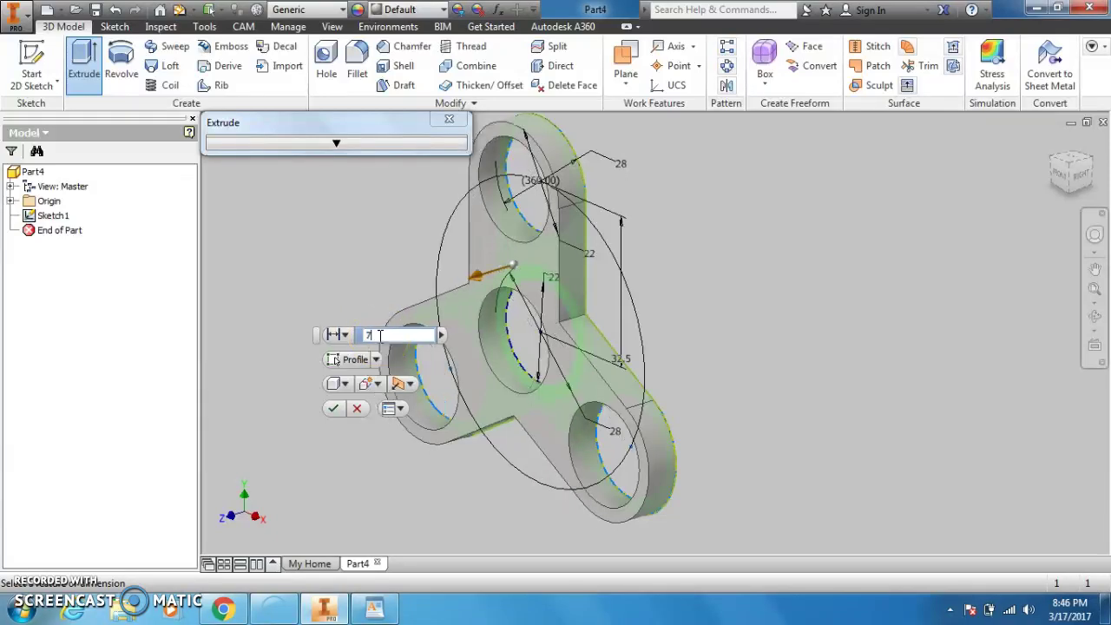
key(Return)
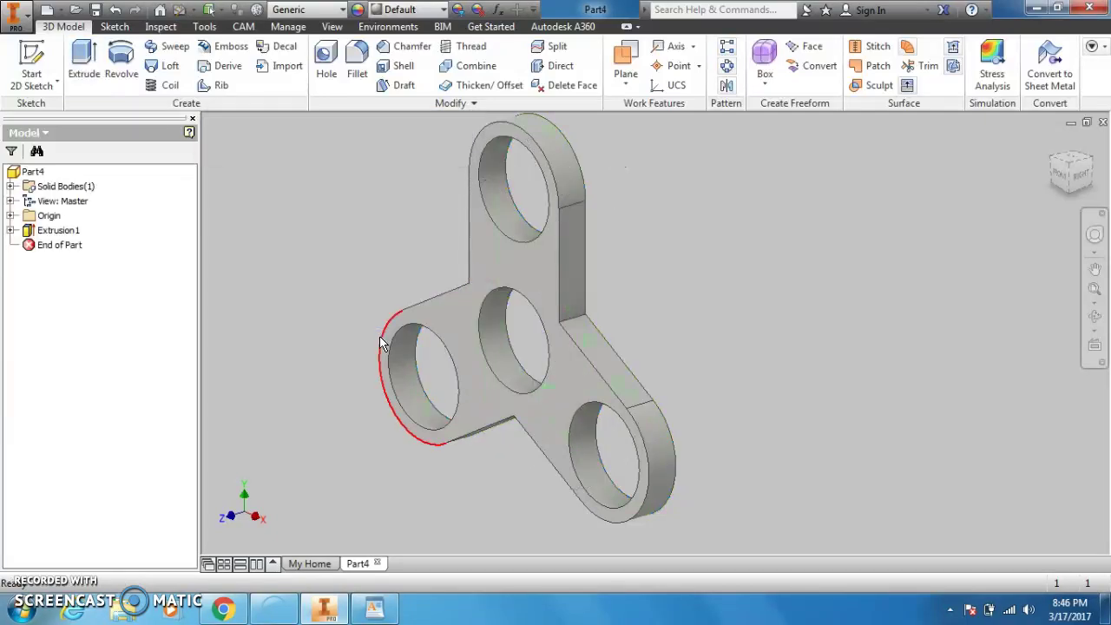
middle_drag(532, 334, 623, 346)
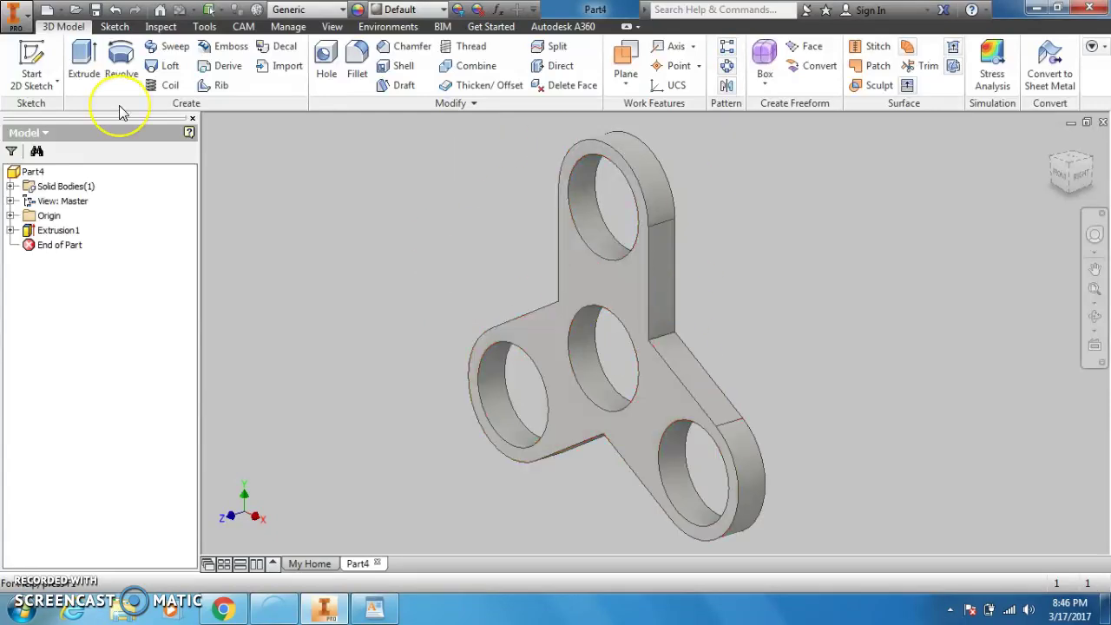
click(304, 201)
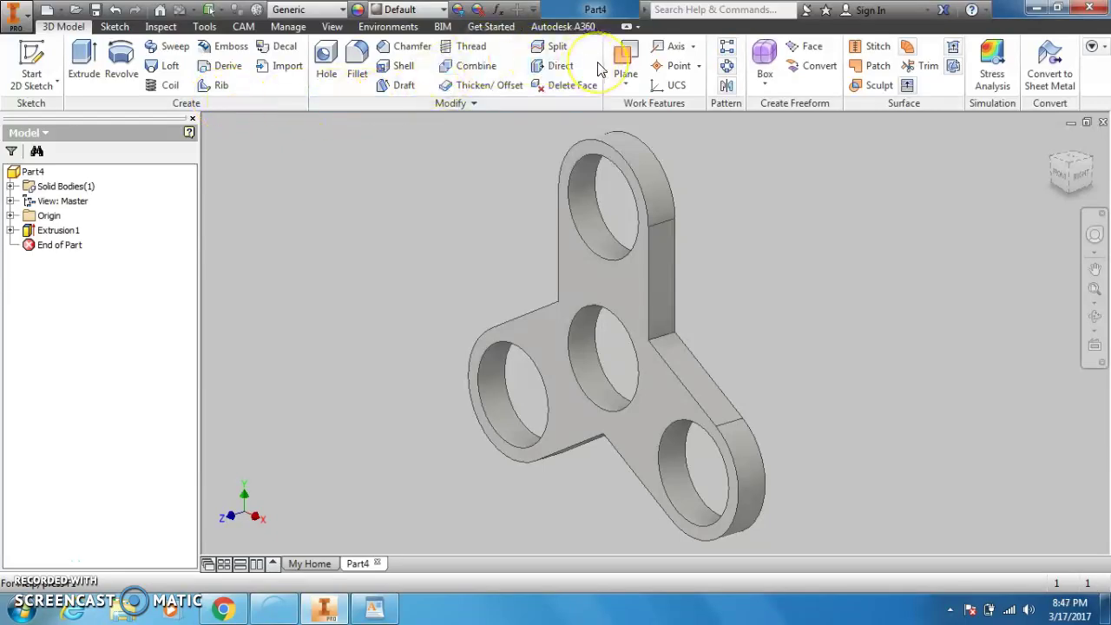
Start a fillet and select the three inner corner edges where the arms meet.
click(356, 60)
click(667, 336)
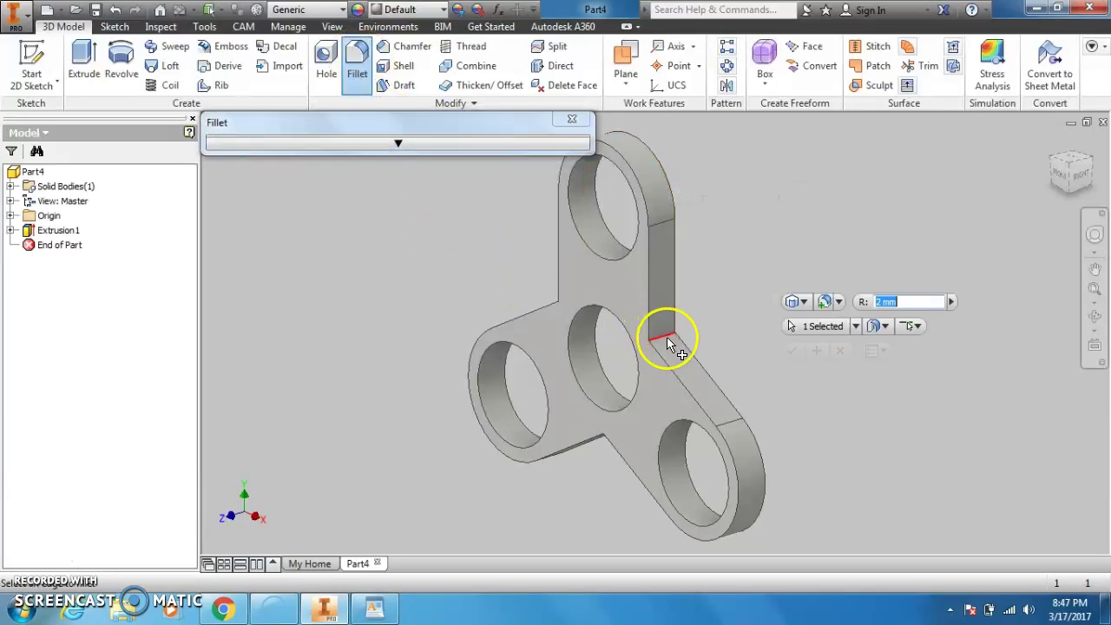
click(1068, 190)
click(653, 410)
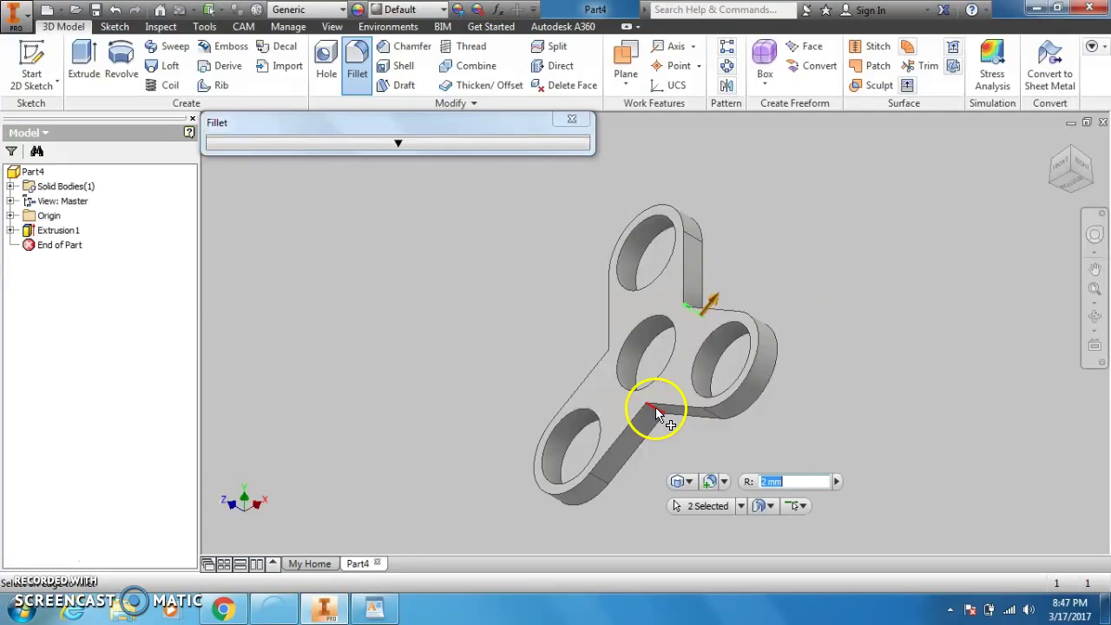
click(1059, 193)
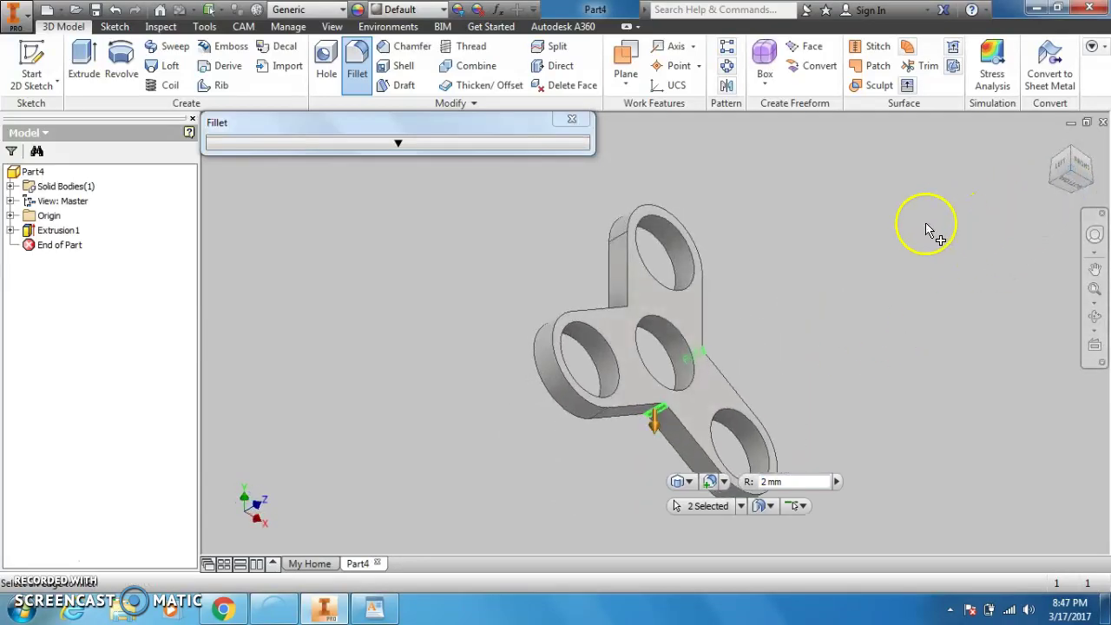
click(1073, 155)
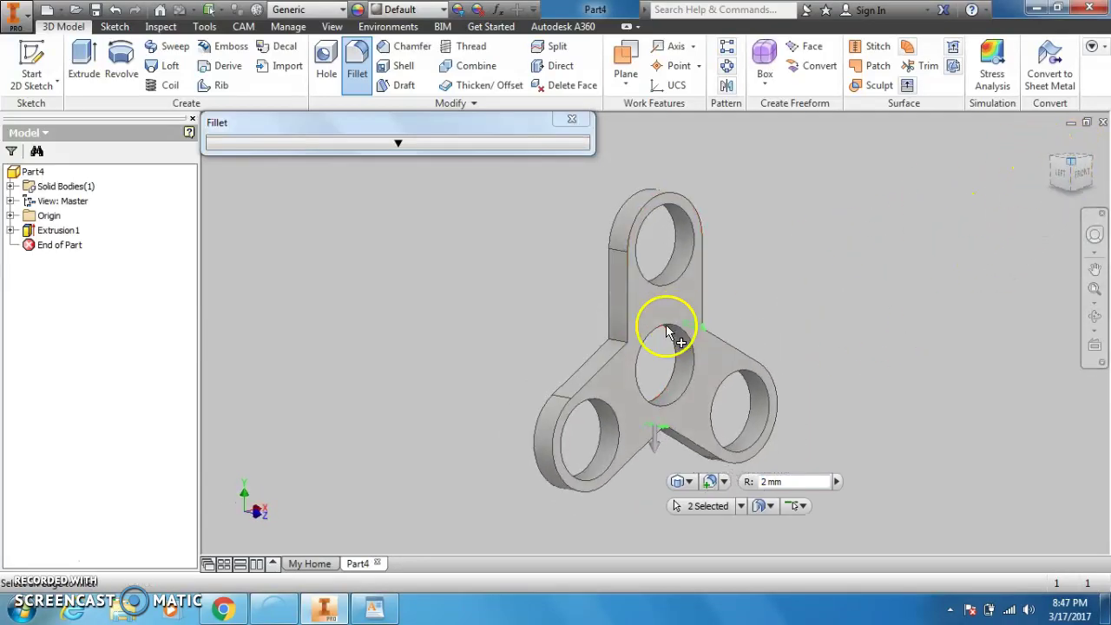
click(614, 353)
click(660, 371)
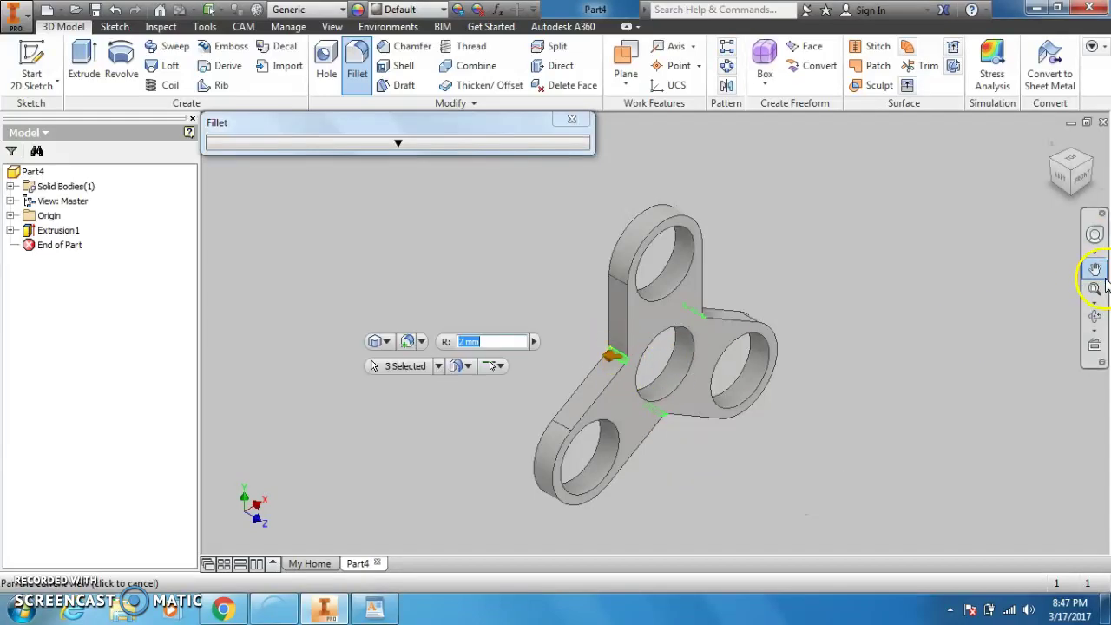
Set the radius of the three corner fillets to 28.5 mm and apply them.
click(1095, 317)
drag(761, 330, 531, 280)
right_click(534, 291)
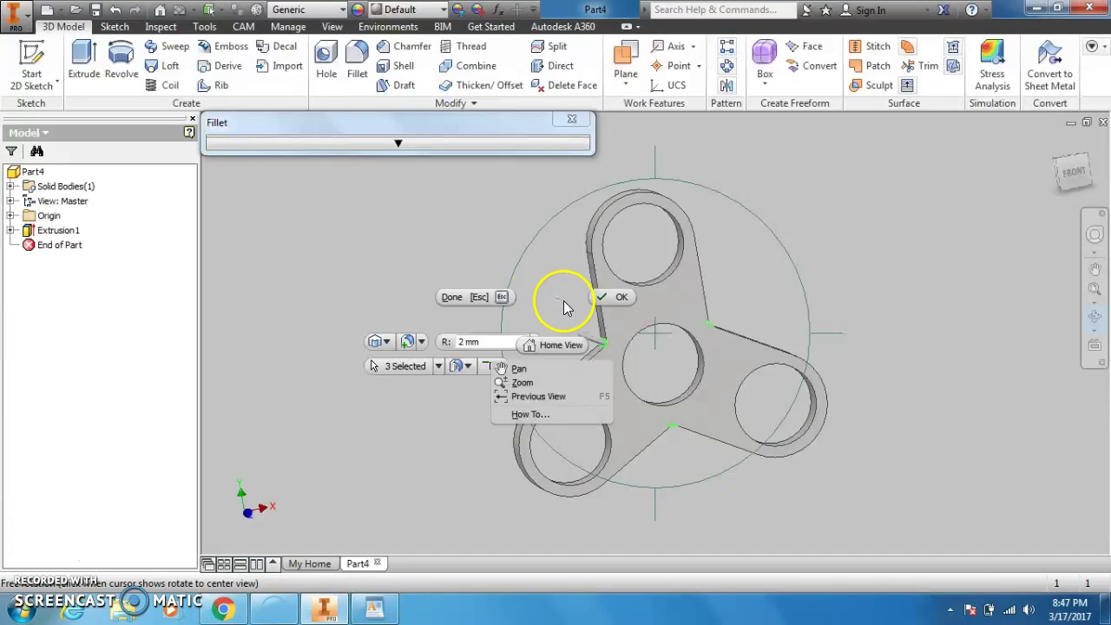
click(595, 298)
mouse_move(579, 335)
mouse_down()
mouse_move(595, 342)
mouse_move(558, 335)
mouse_move(576, 341)
mouse_move(566, 338)
mouse_up()
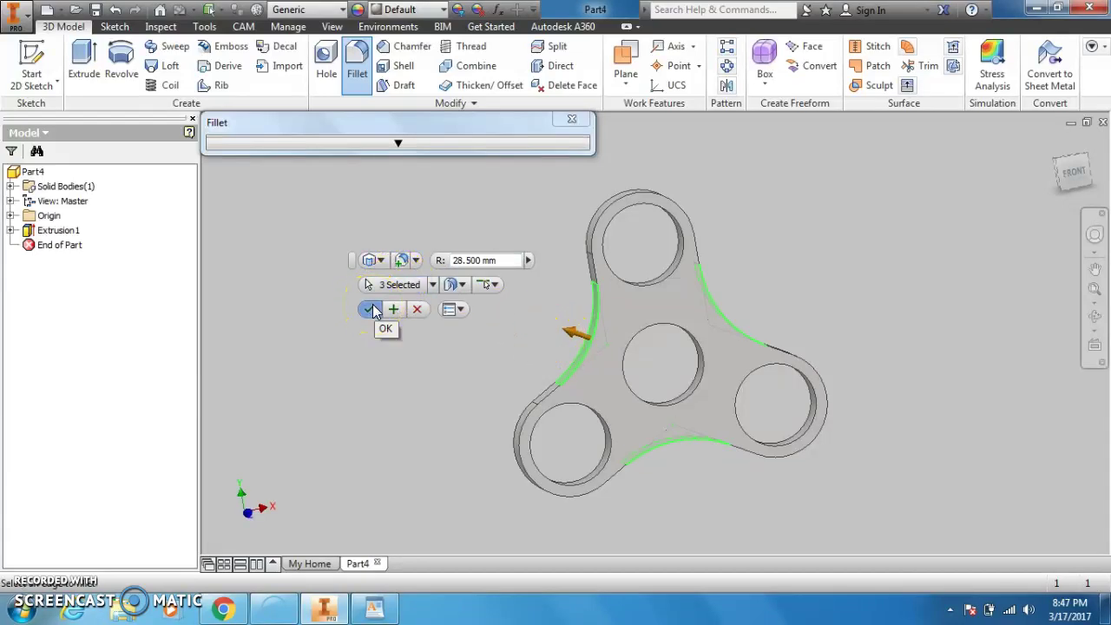
click(371, 310)
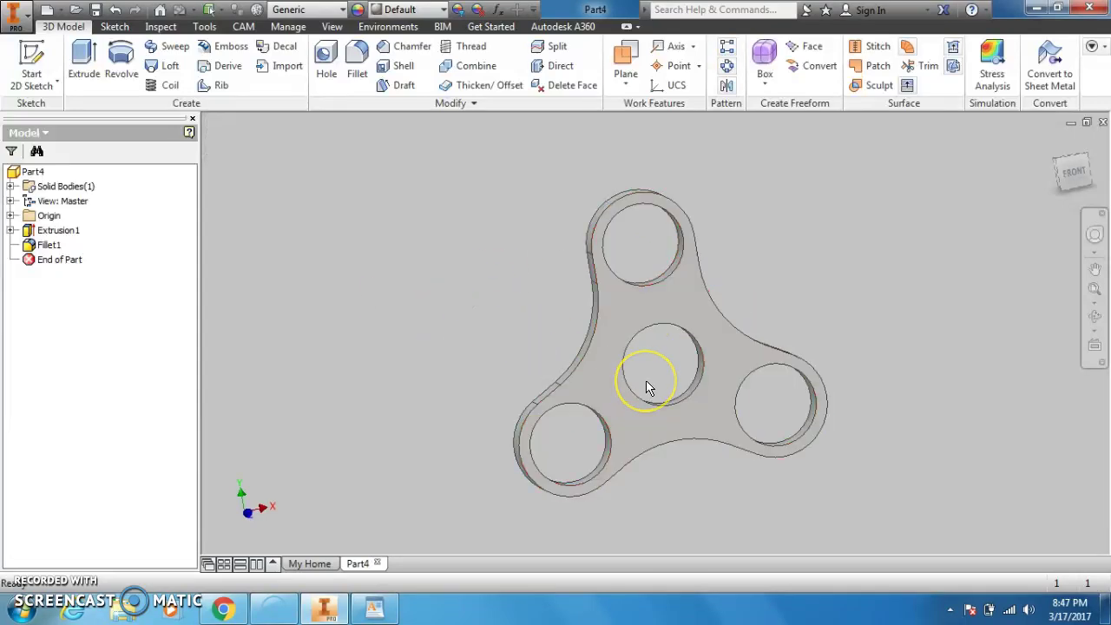
click(512, 243)
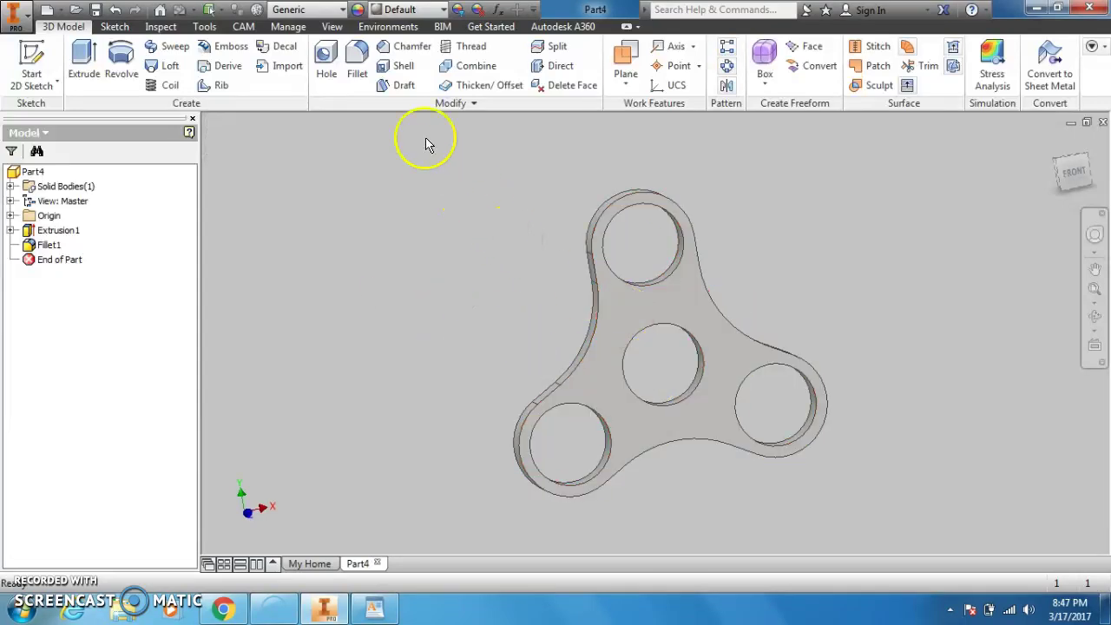
Fillet the spinner's entire outer outline with a 2 mm radius on both the front and back faces.
click(356, 54)
click(769, 147)
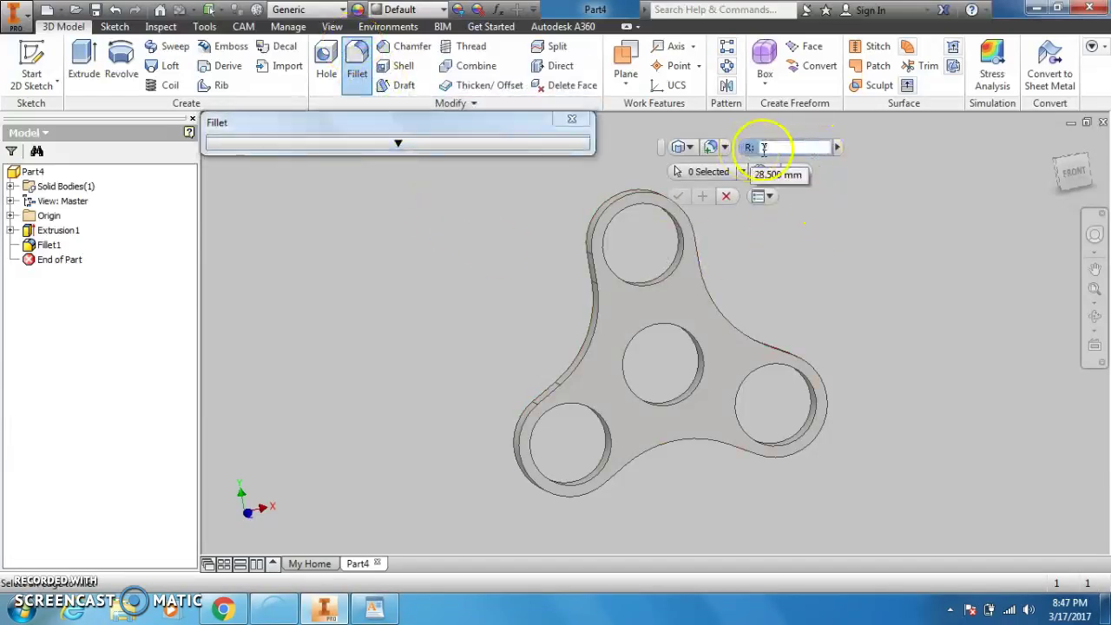
text(2)
click(707, 276)
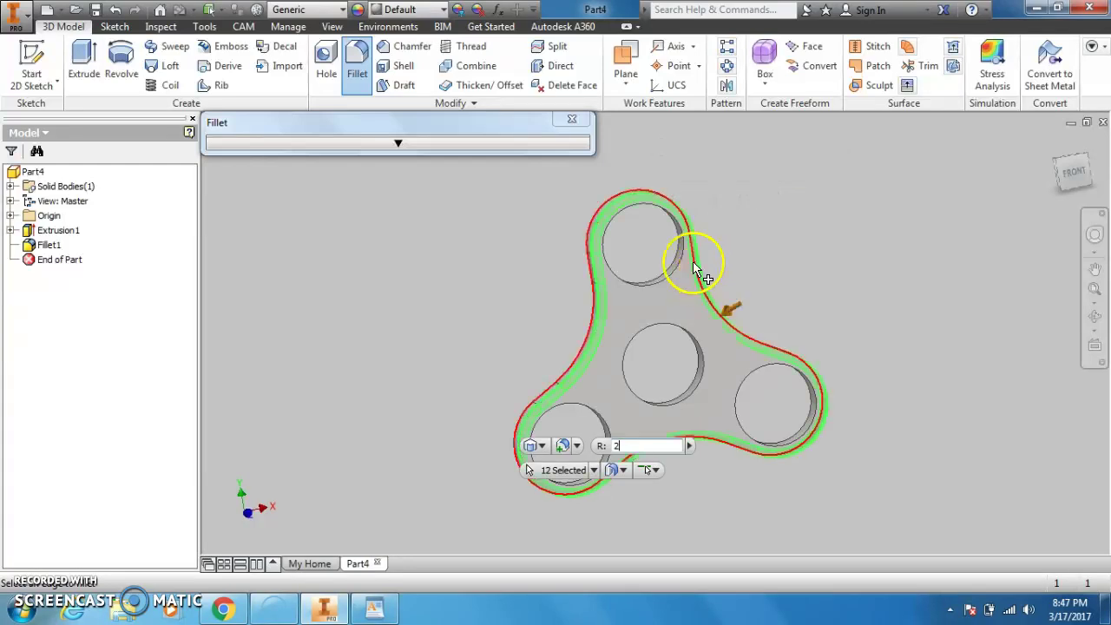
click(595, 278)
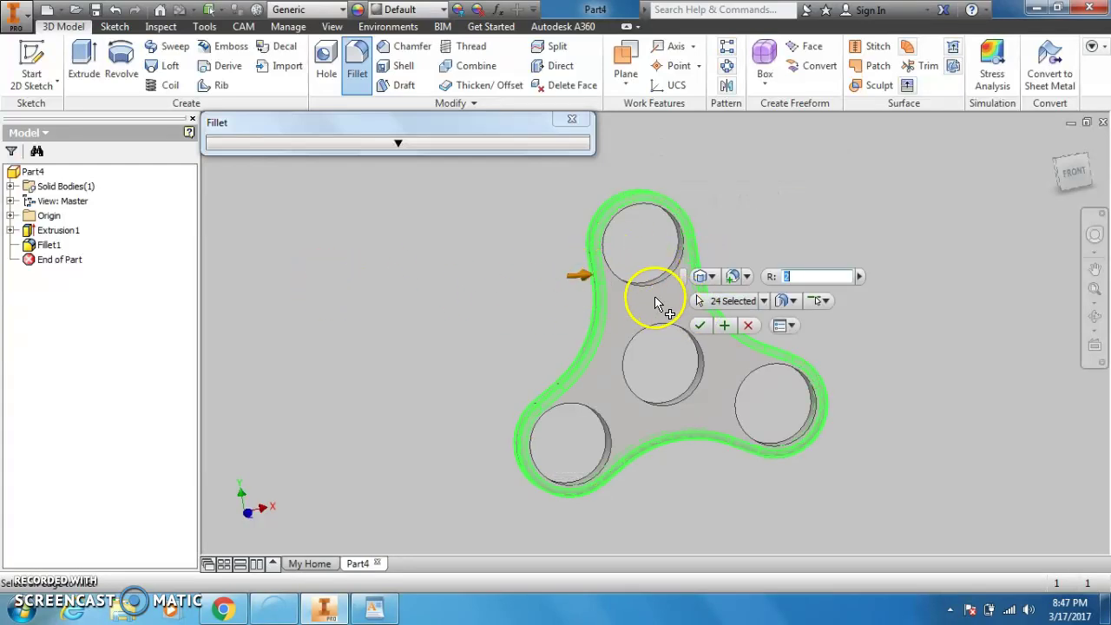
click(700, 325)
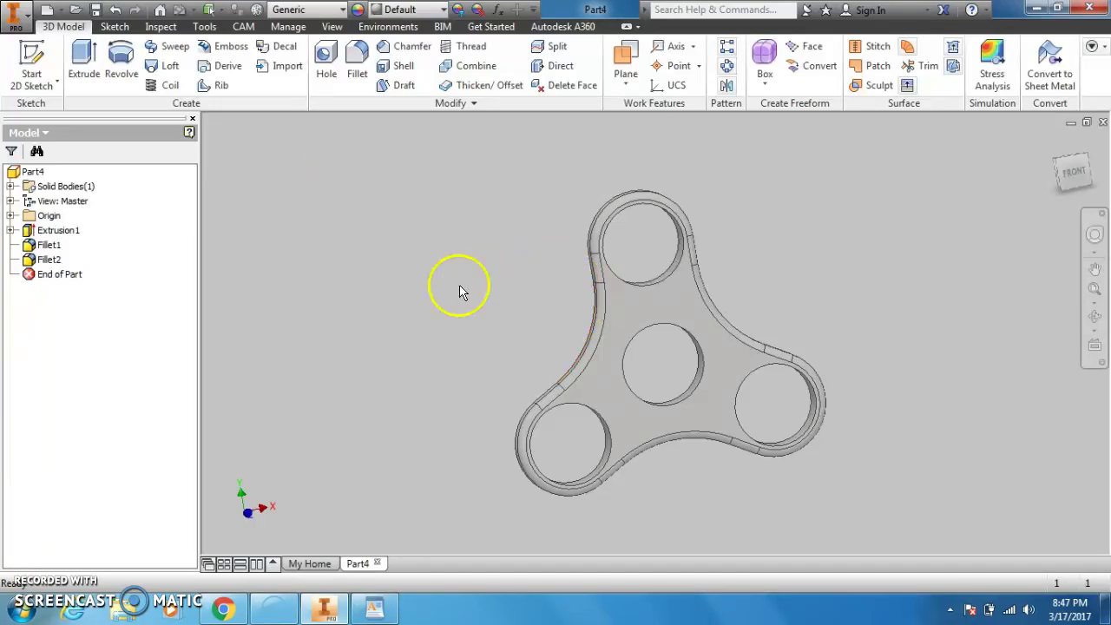
Start a sketch on the front face and draw a circle about 32 mm in diameter, concentric with the central hole.
click(1074, 174)
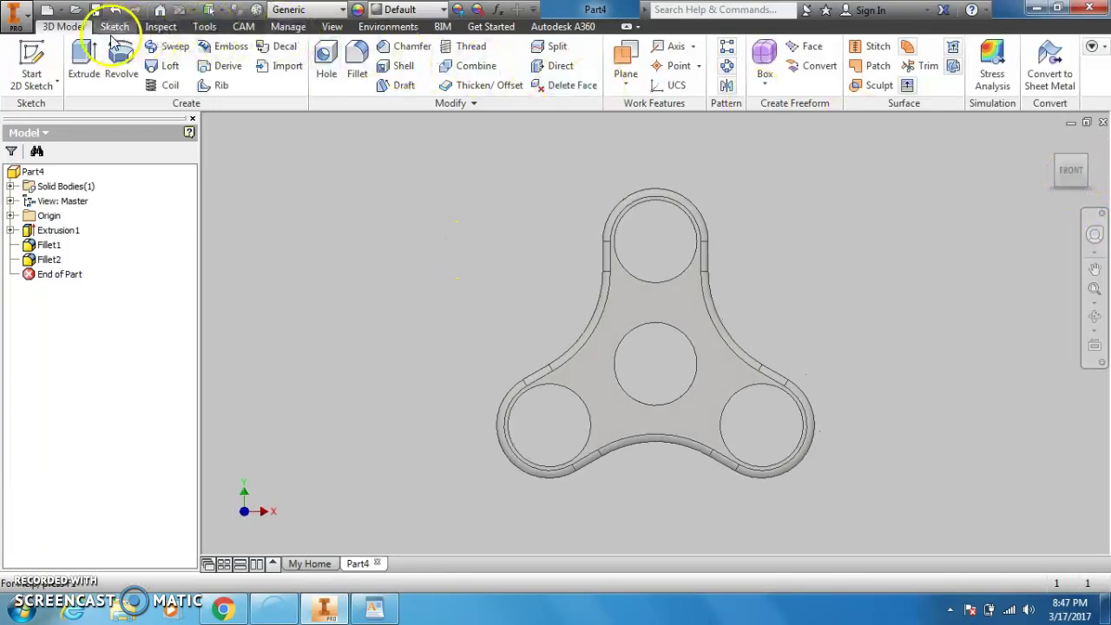
click(32, 63)
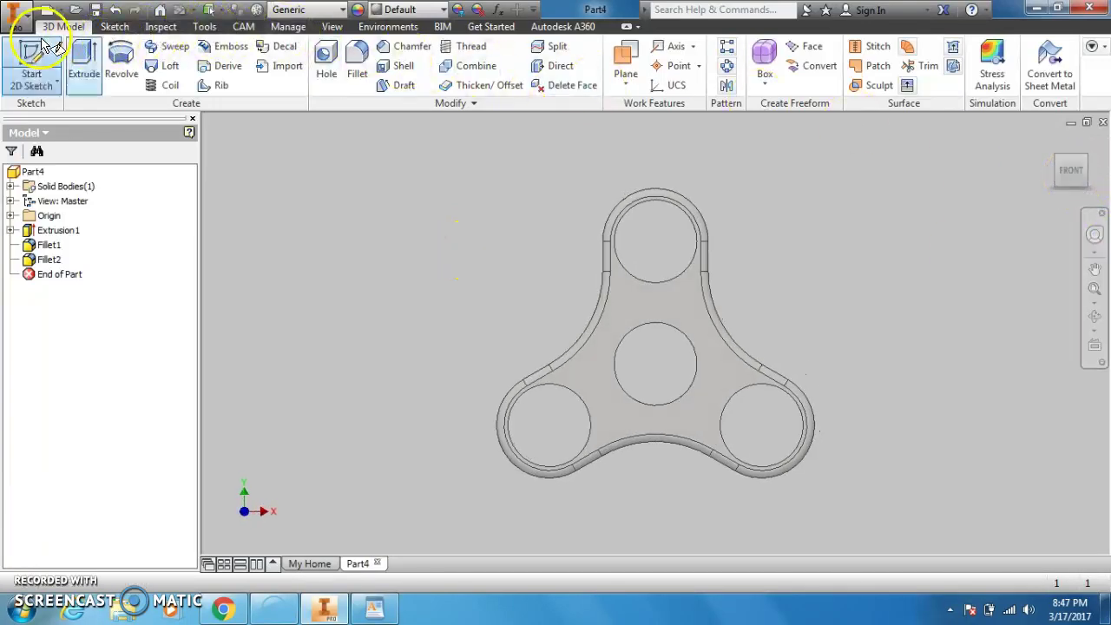
click(682, 317)
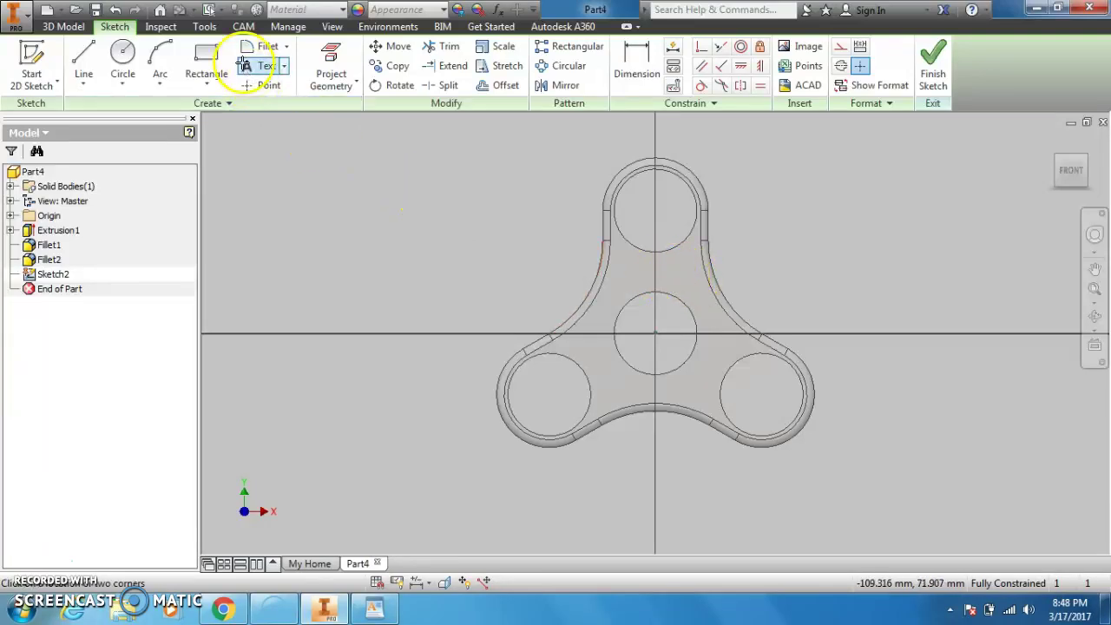
key(Escape)
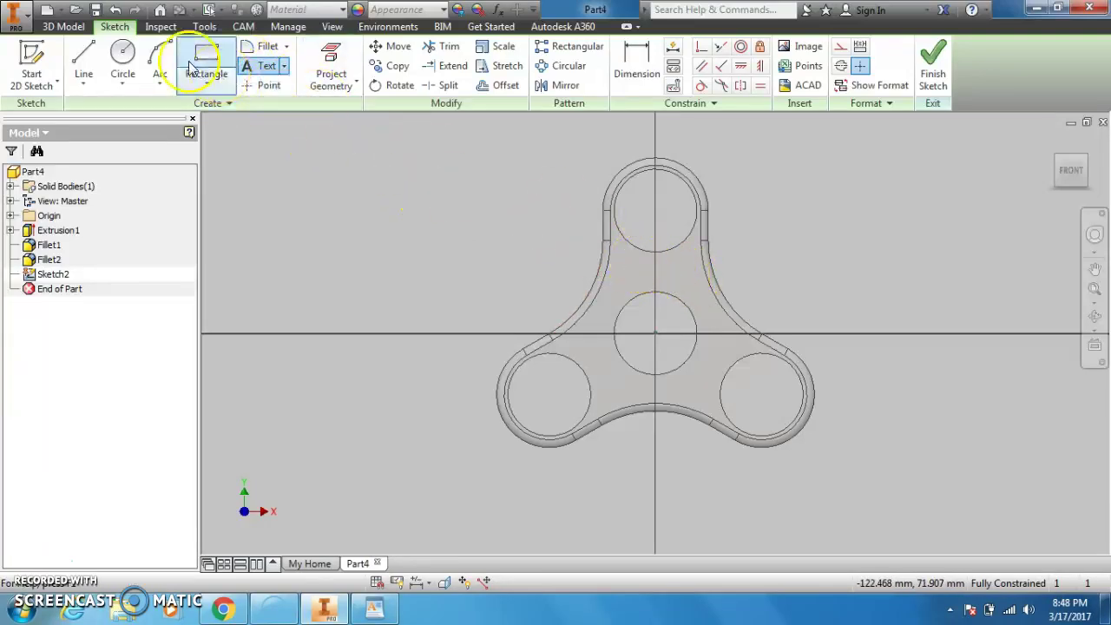
click(122, 56)
click(656, 335)
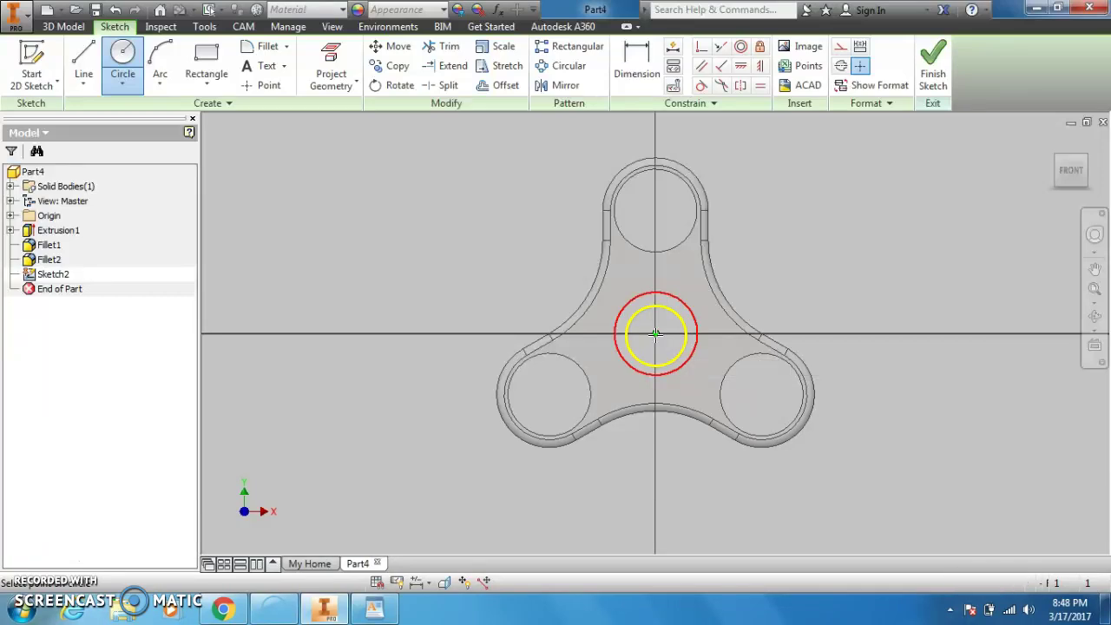
click(655, 334)
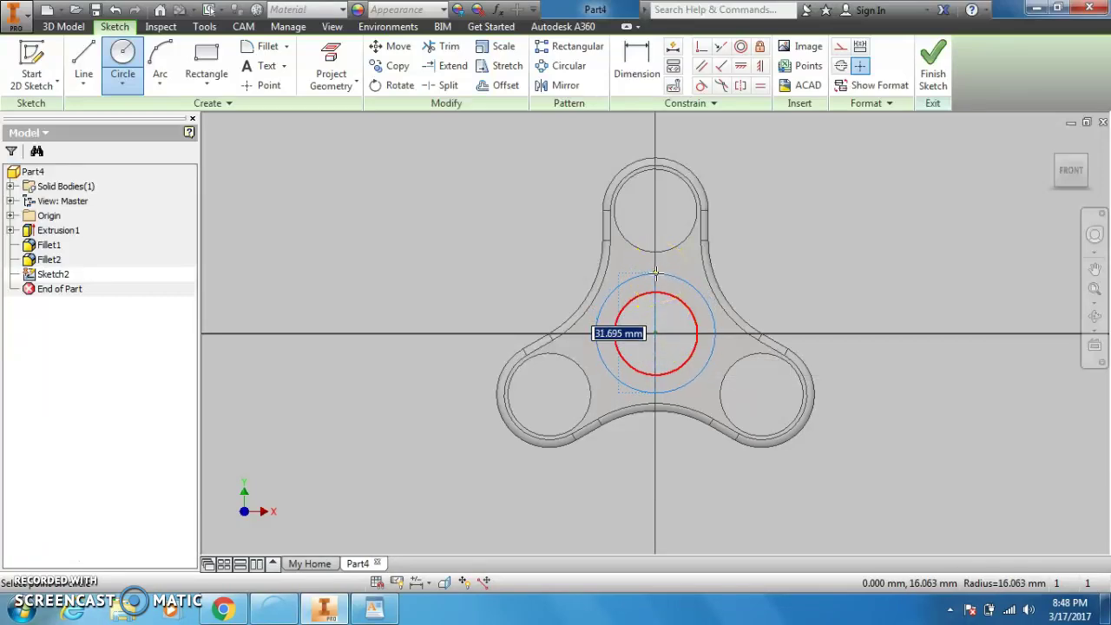
click(656, 275)
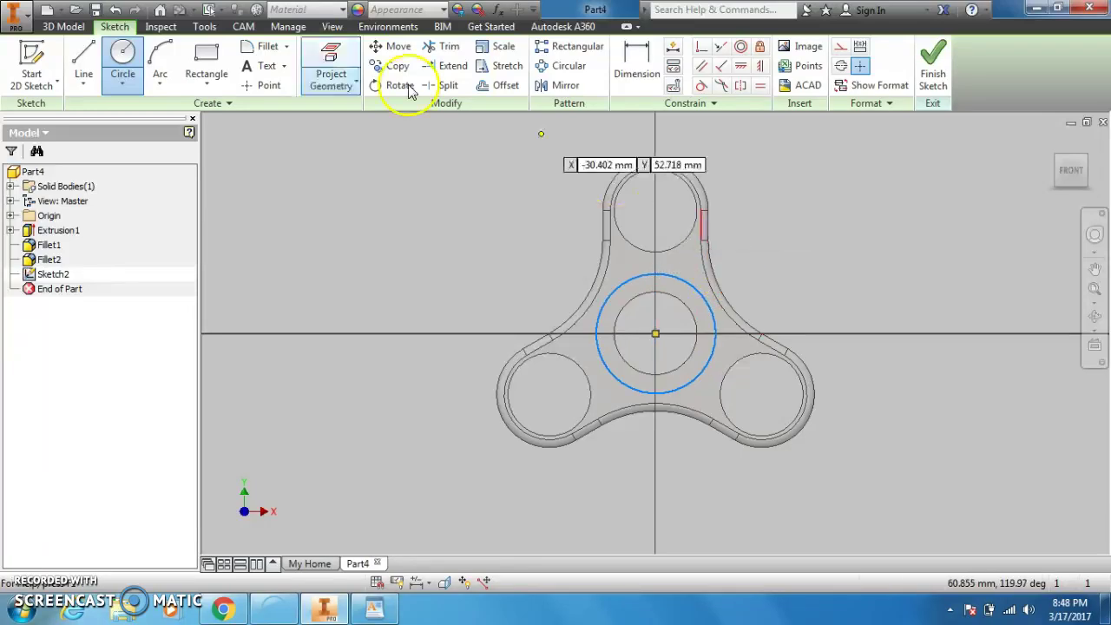
Add a bold 6.10 mm letter A between the central and upper holes, and enlarge the sketched circle slightly.
click(263, 66)
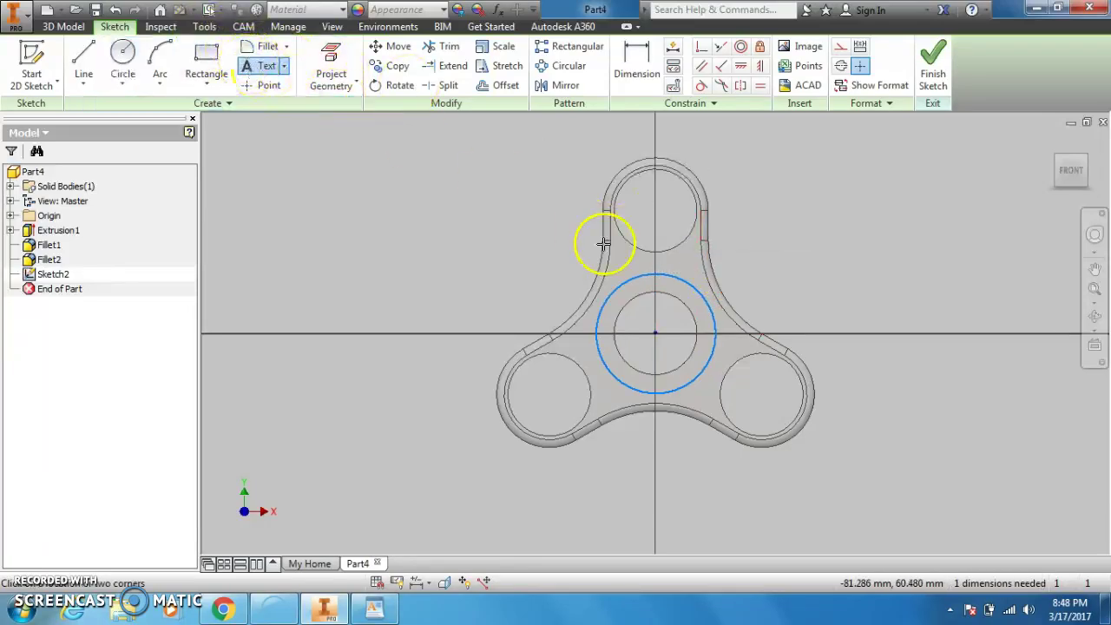
drag(645, 262, 675, 287)
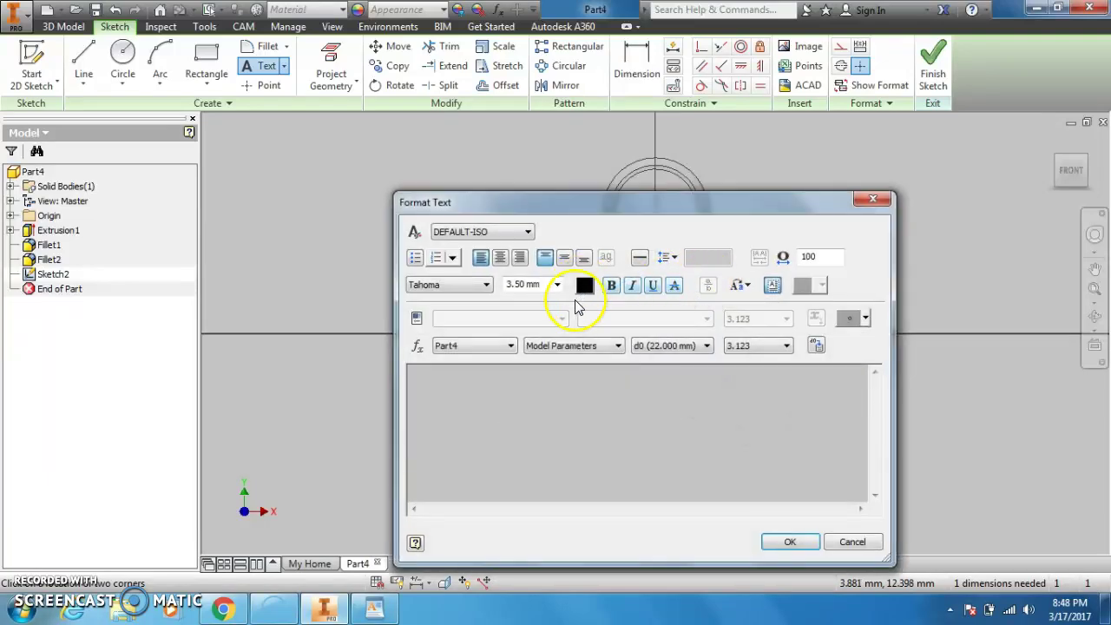
click(558, 285)
click(542, 344)
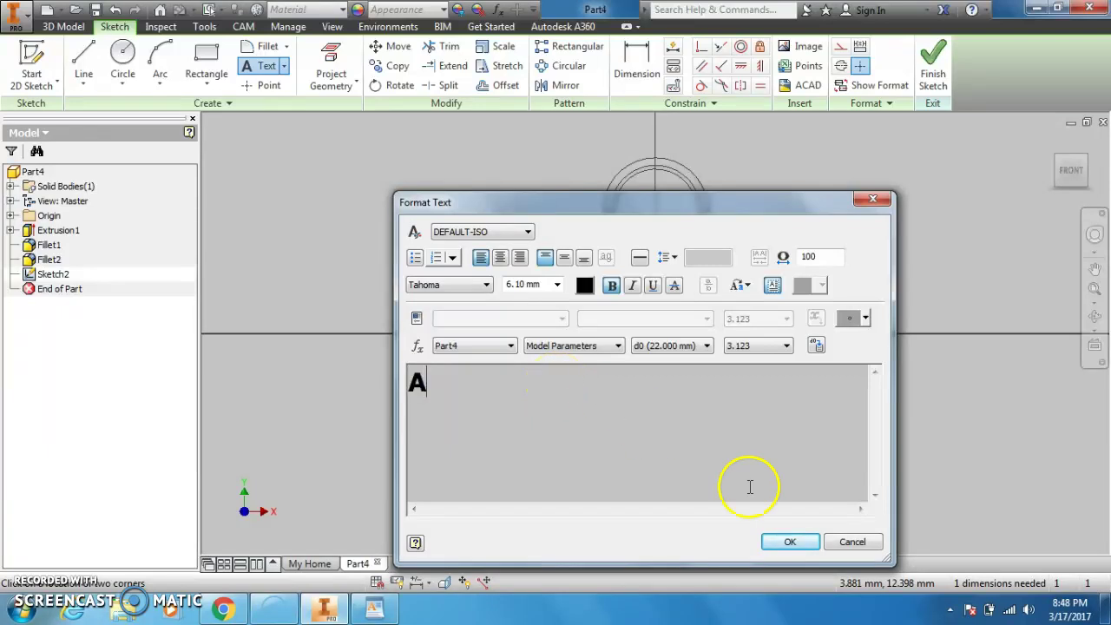
click(789, 541)
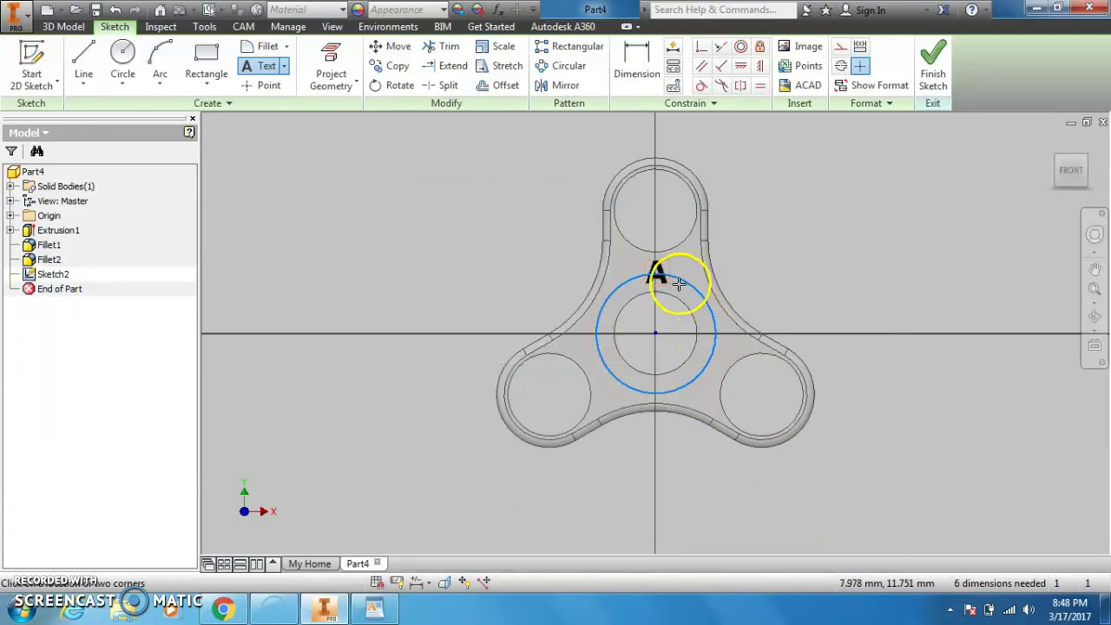
right_click(585, 240)
key(Escape)
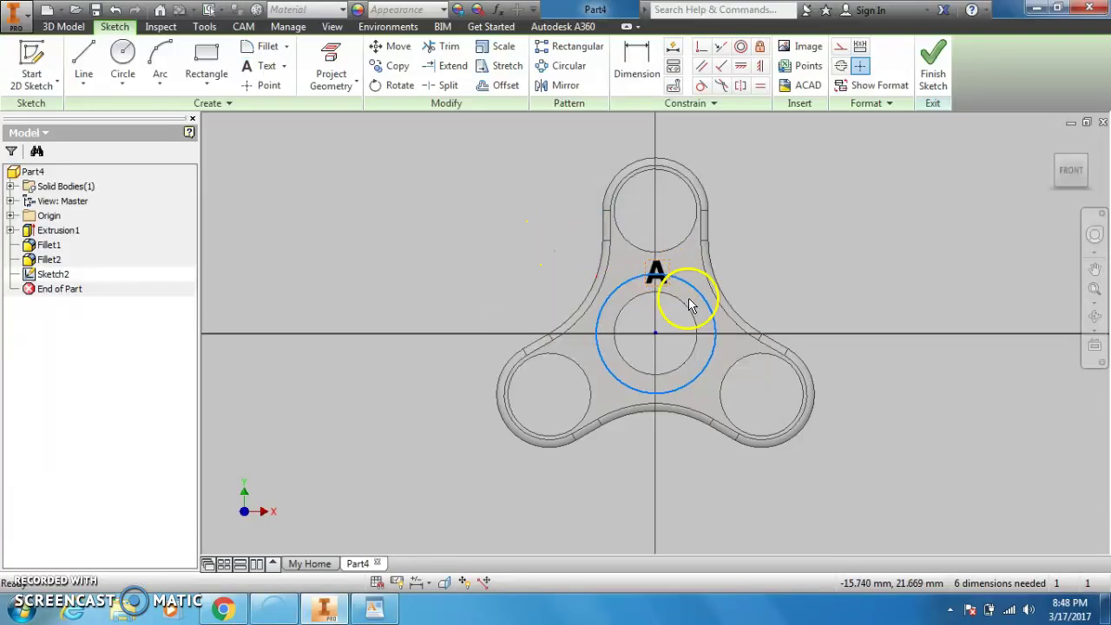
drag(683, 278, 658, 274)
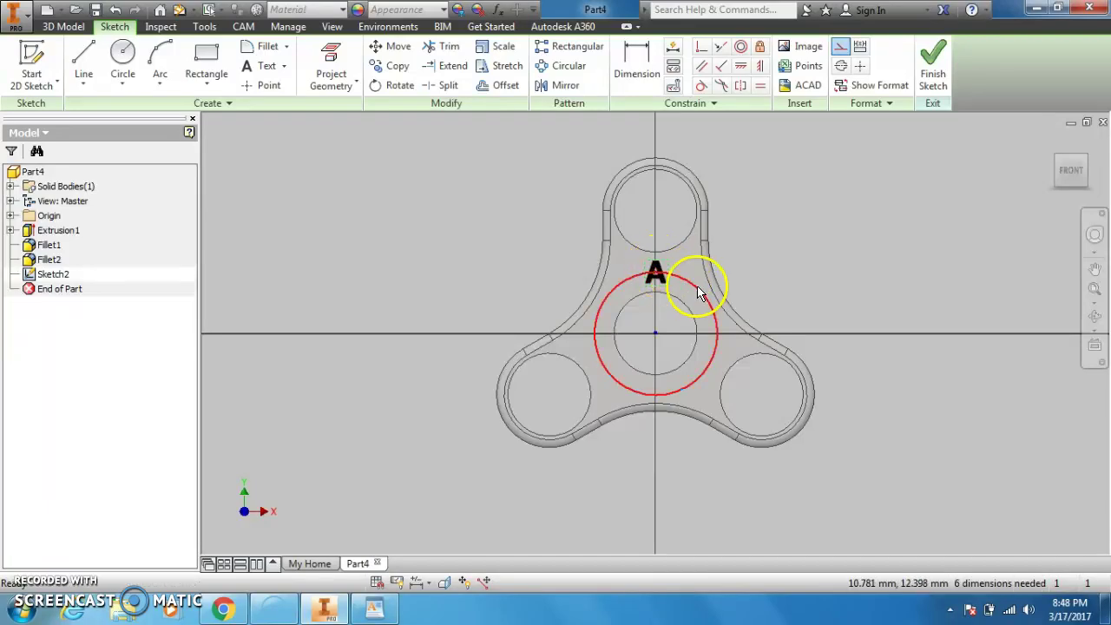
Add a bold 6.10 mm letter B between the central hole and the lower-right hole.
click(251, 65)
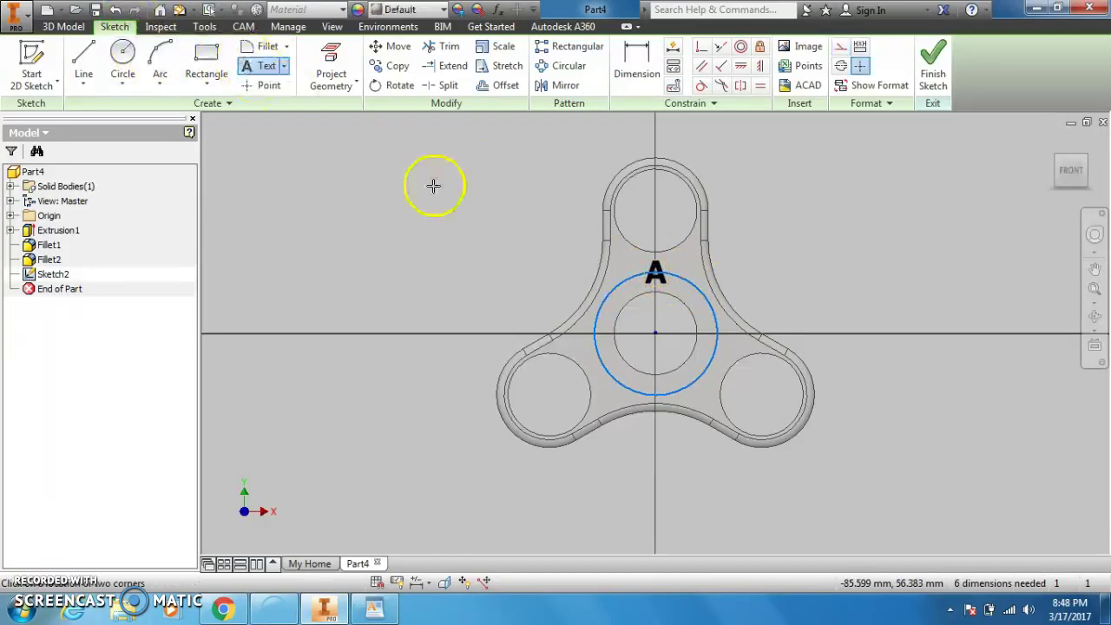
click(734, 382)
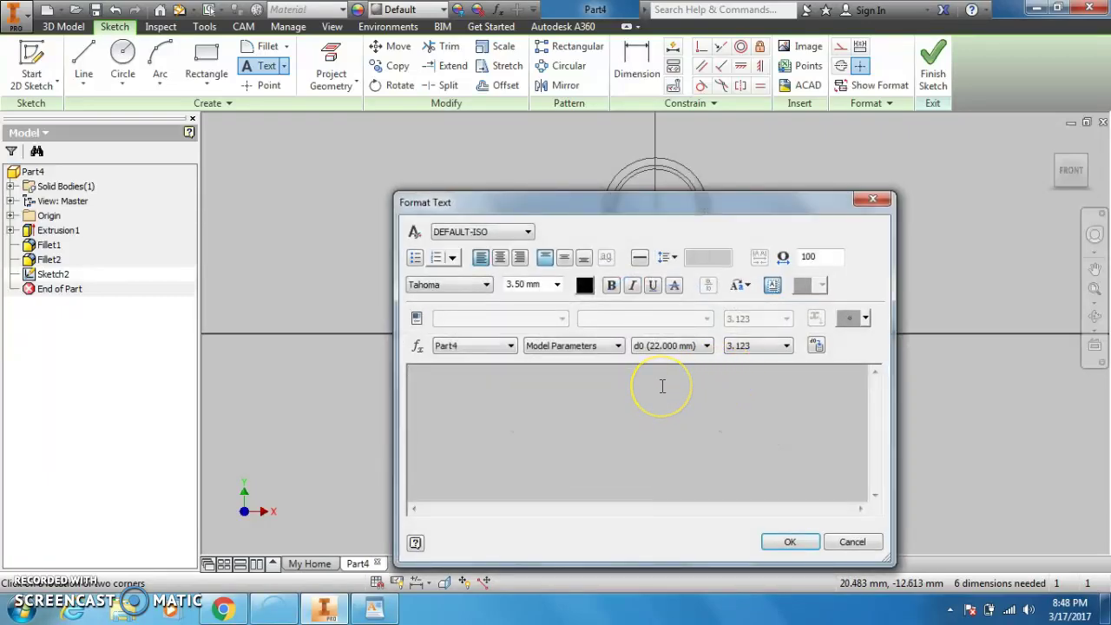
click(558, 285)
click(510, 322)
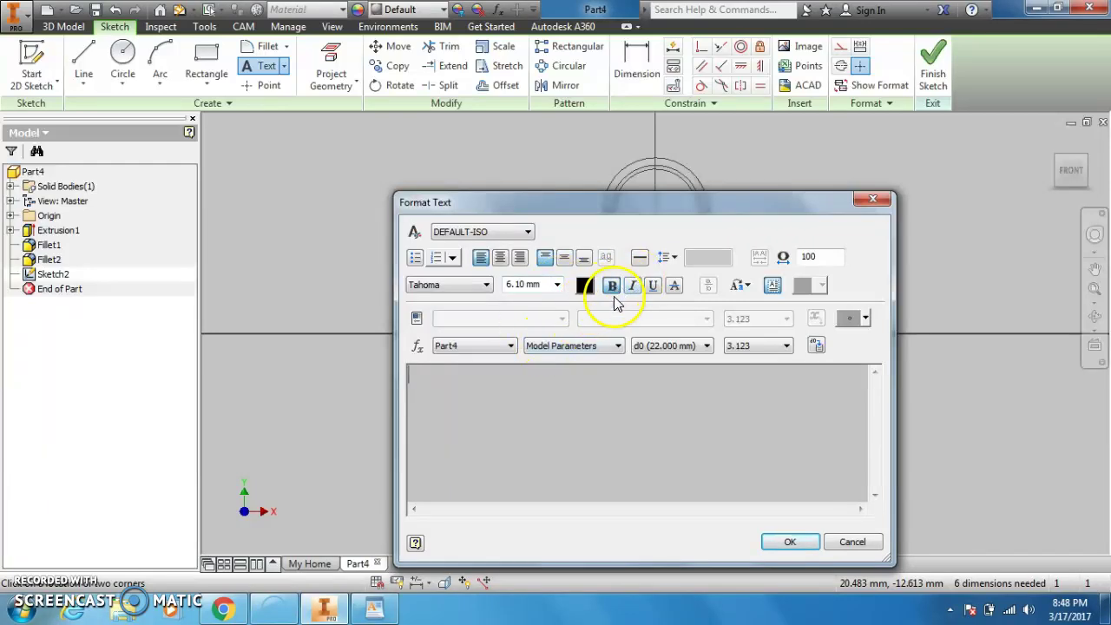
text(B)
click(787, 542)
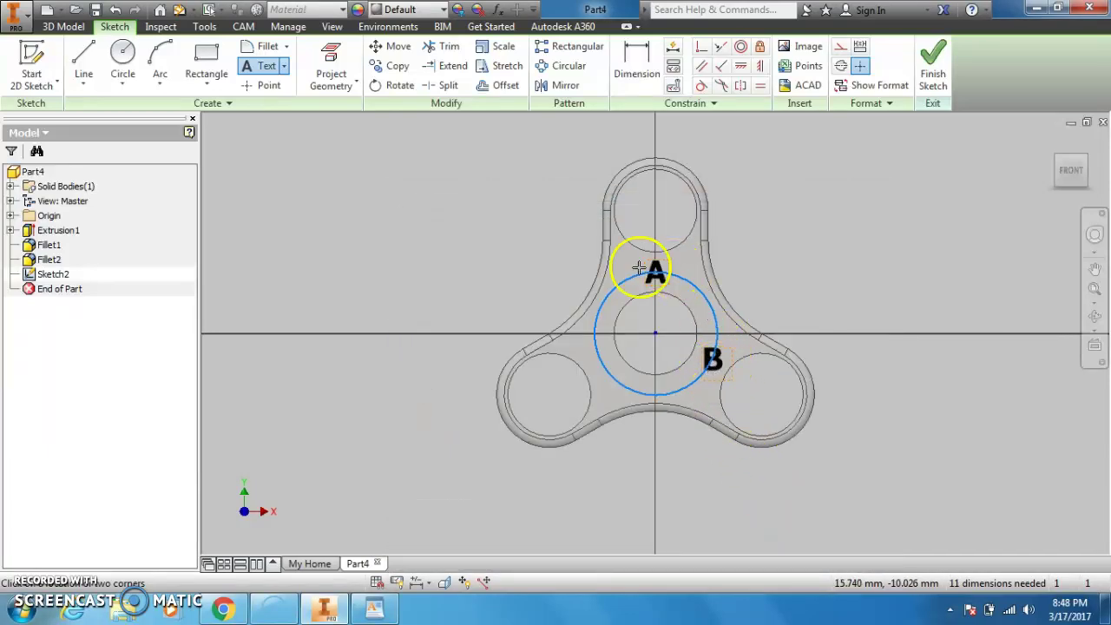
Rotate the letter B clockwise so its top faces the lower-right hole, and adjust its position over the sketched circle.
click(395, 85)
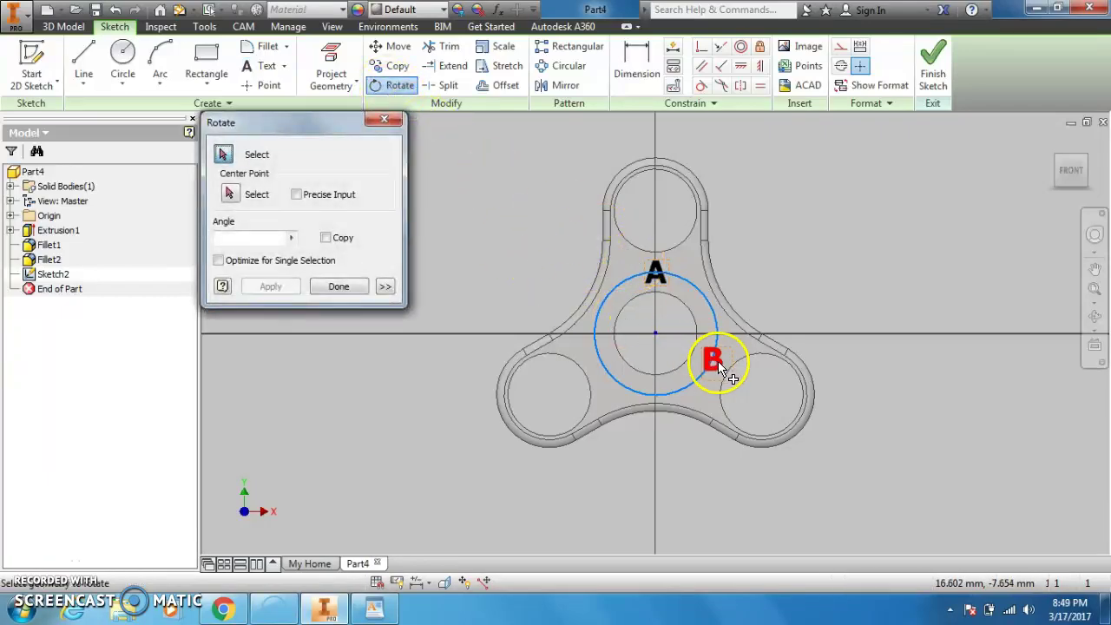
click(719, 367)
click(230, 193)
click(637, 335)
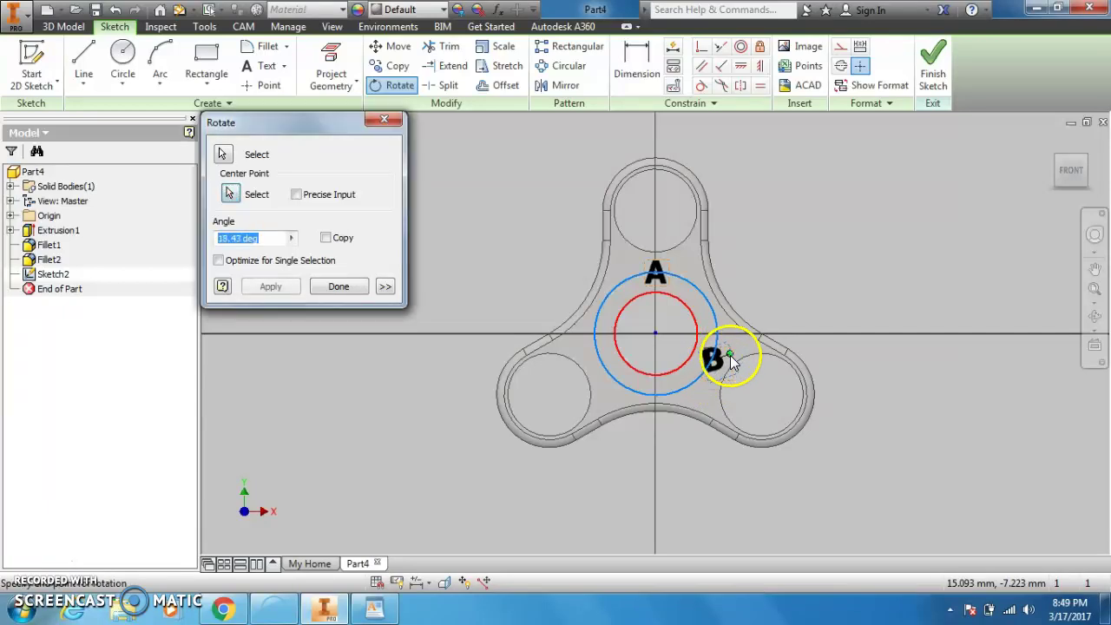
click(697, 384)
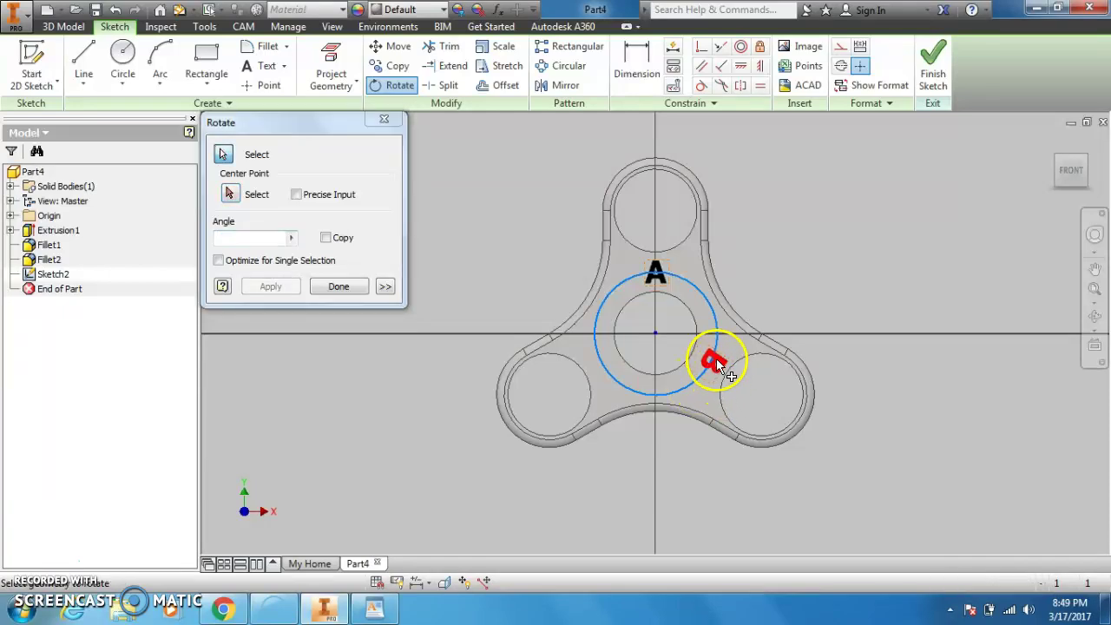
click(346, 287)
drag(716, 363, 717, 358)
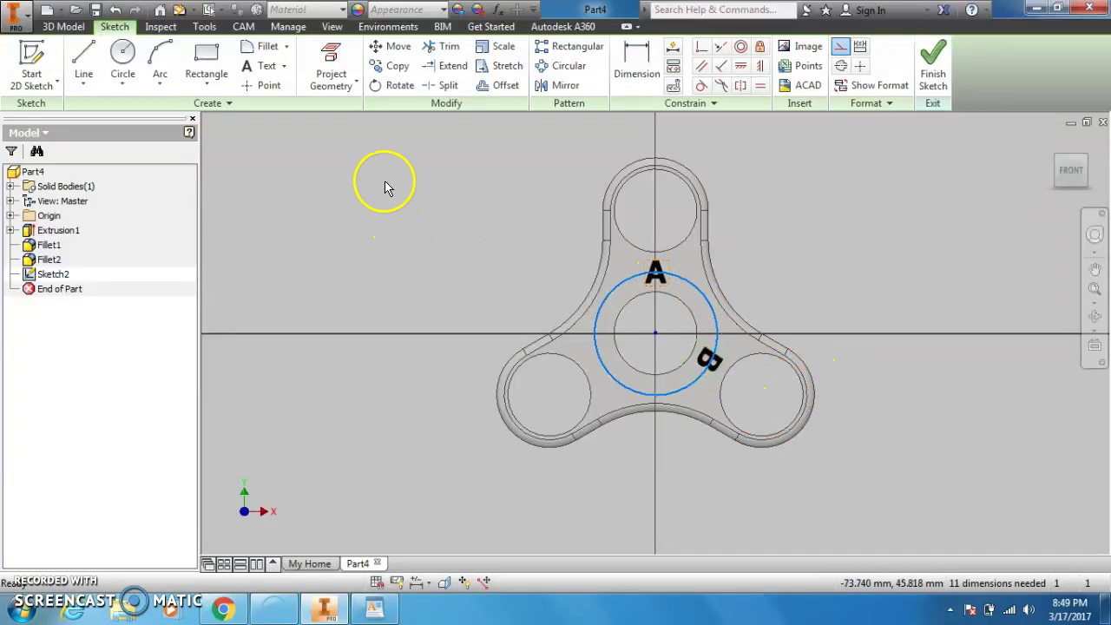
Add a bold 6.10 mm letter C between the central hole and the lower-left hole.
click(260, 67)
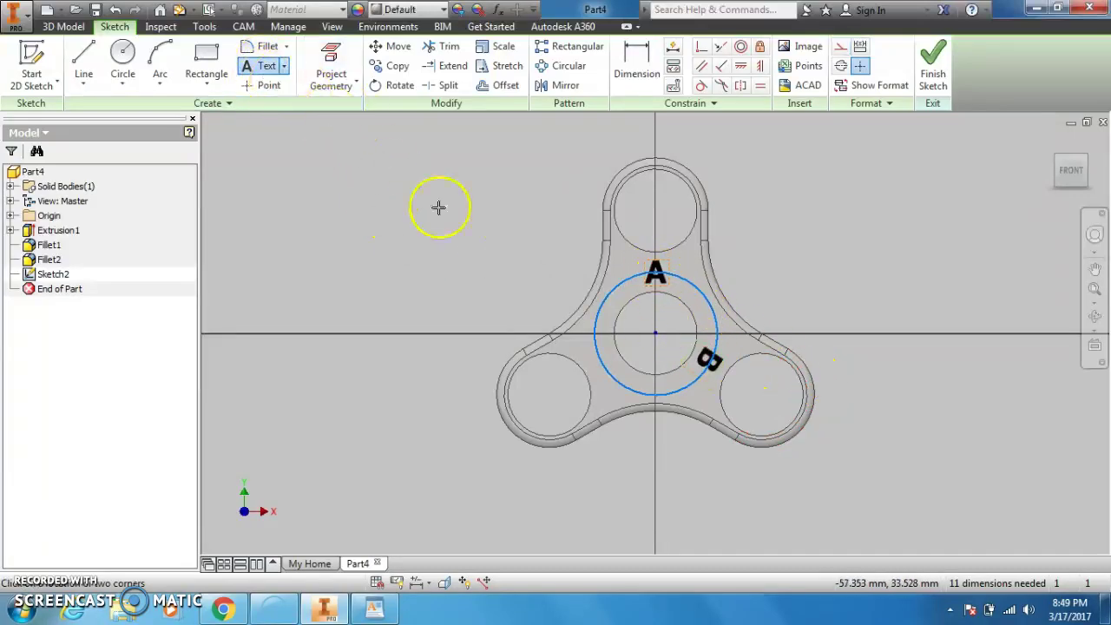
click(625, 377)
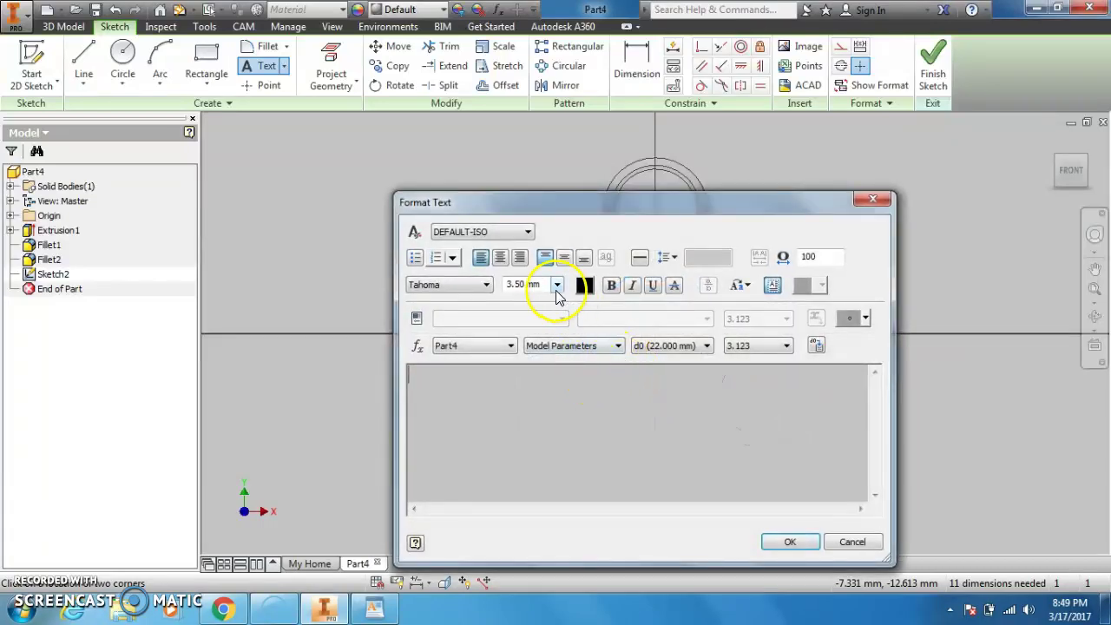
click(556, 285)
click(528, 339)
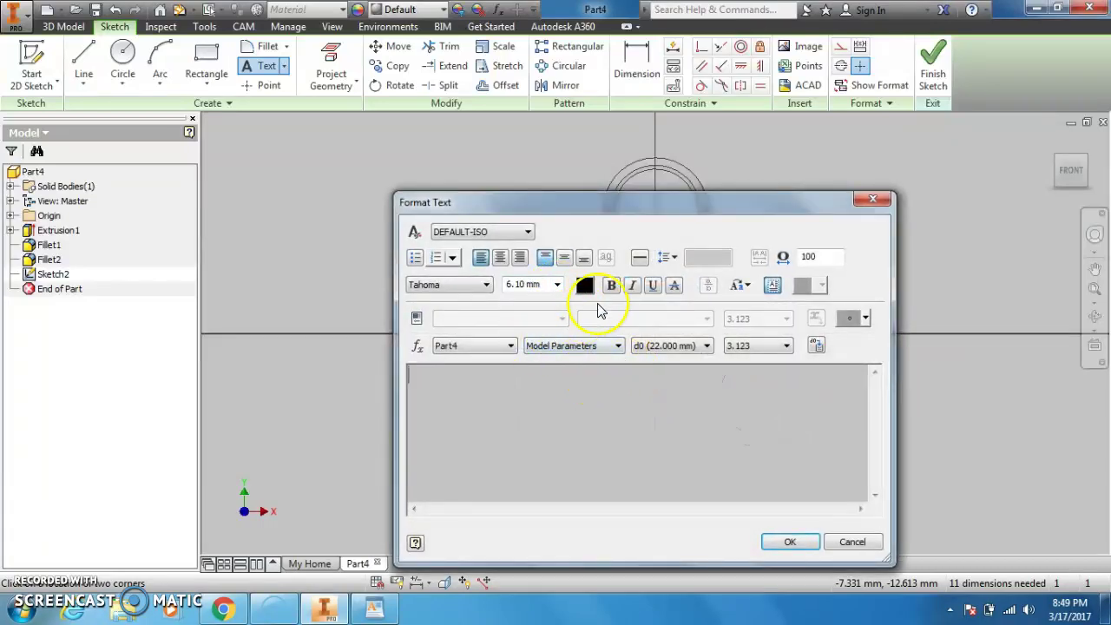
click(612, 288)
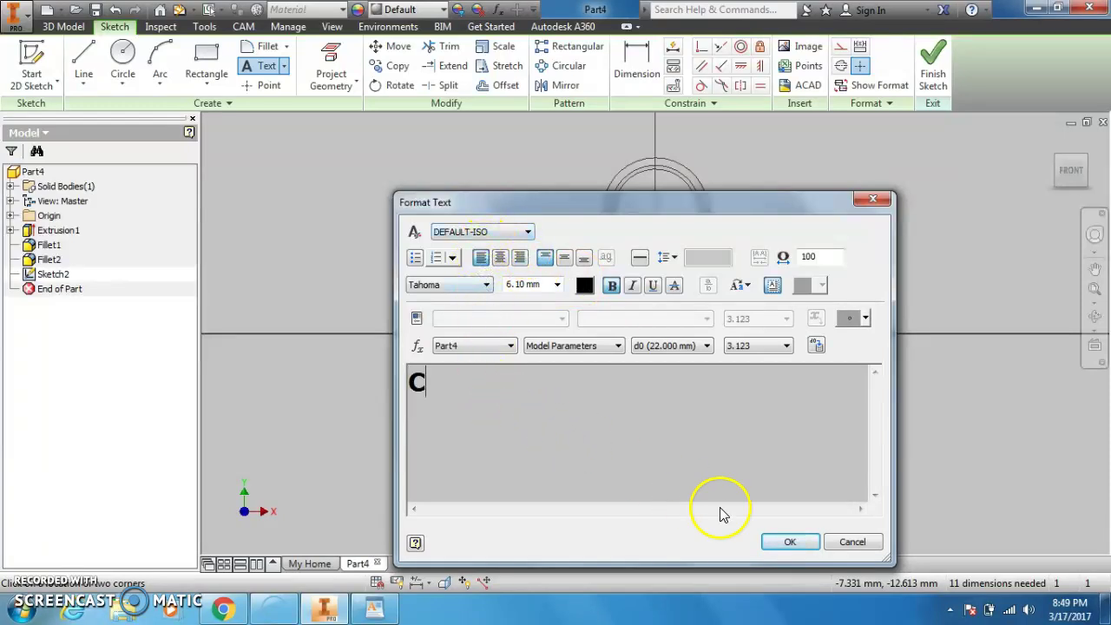
click(788, 543)
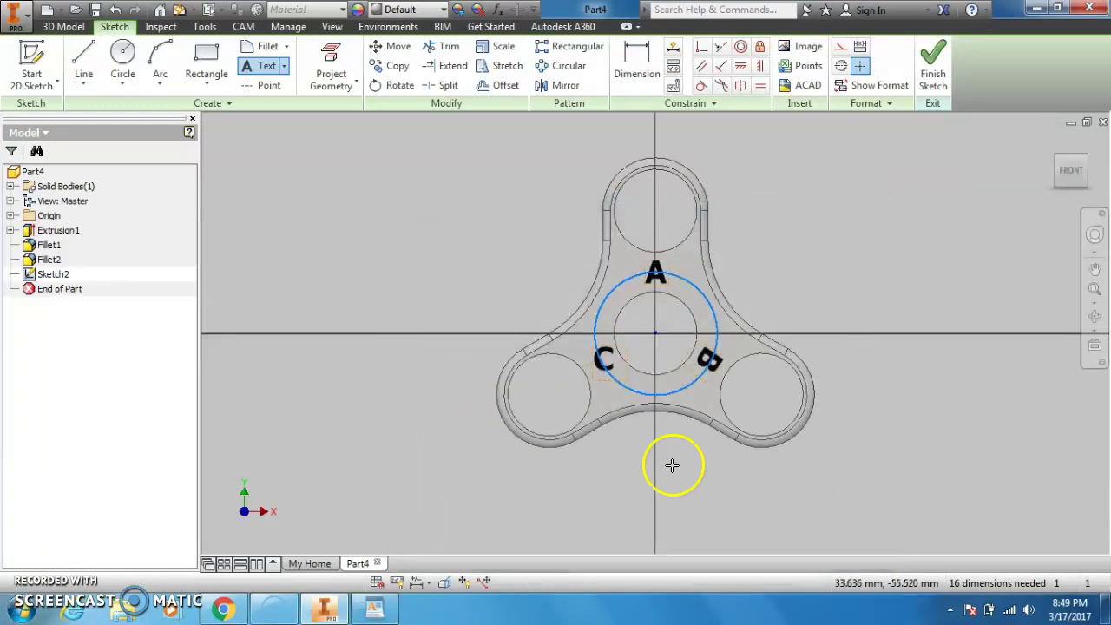
Rotate the letter C by about 122° so its top faces the lower-left hole, and reposition it over the sketched circle.
click(395, 87)
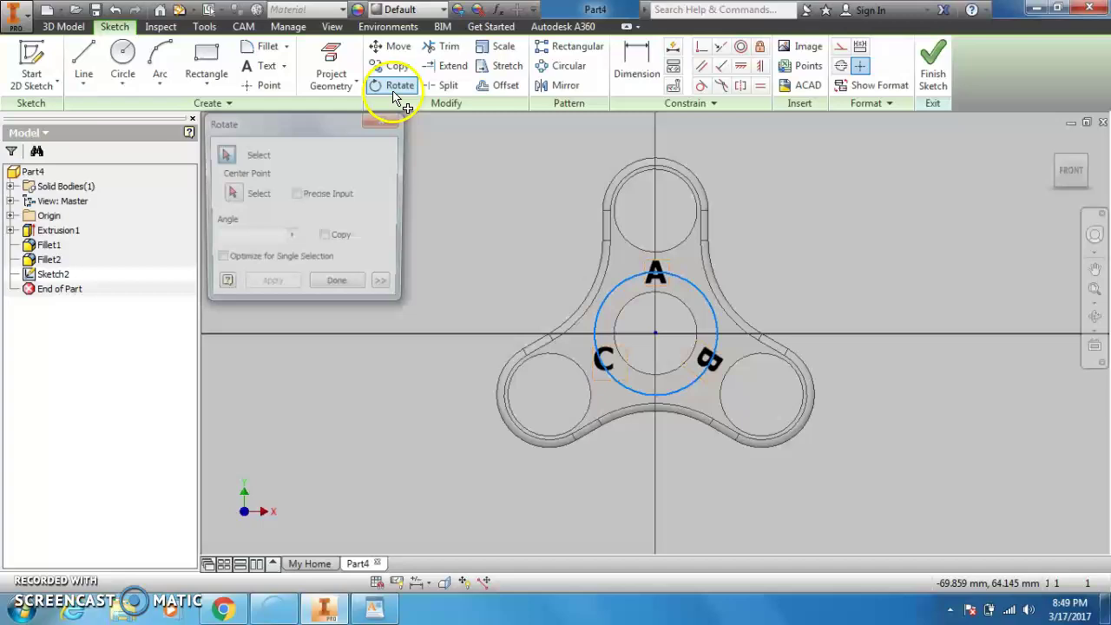
click(605, 375)
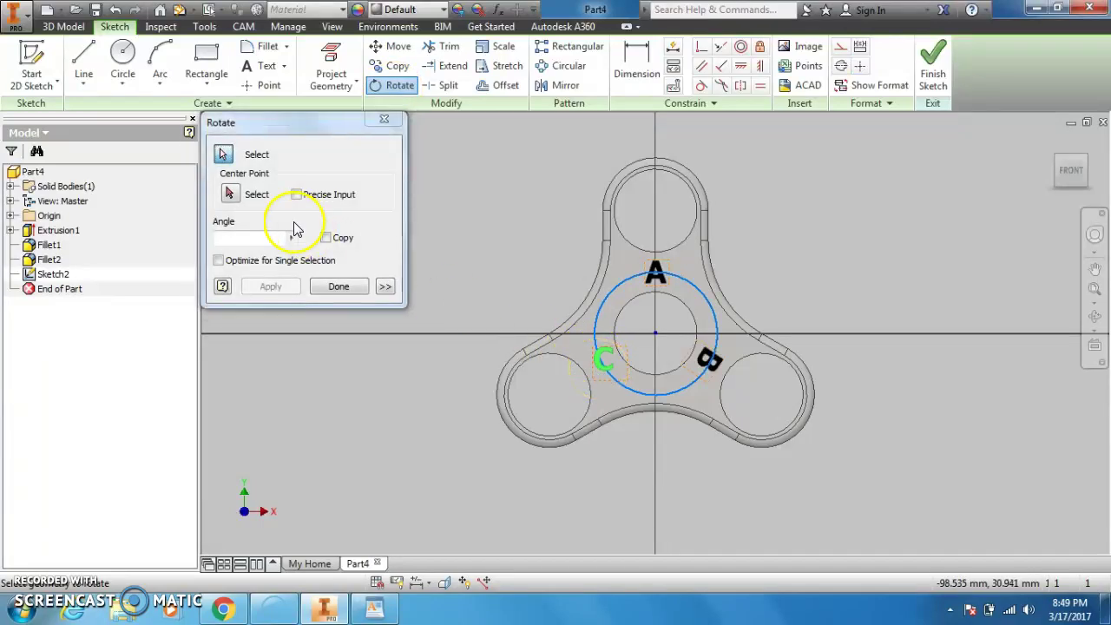
click(230, 193)
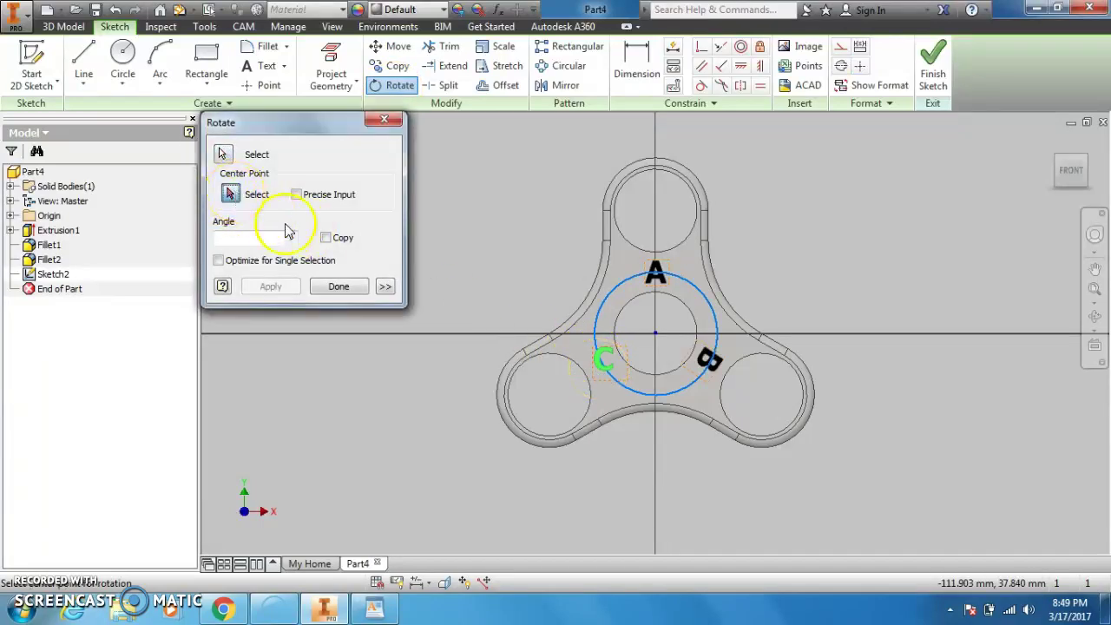
click(606, 369)
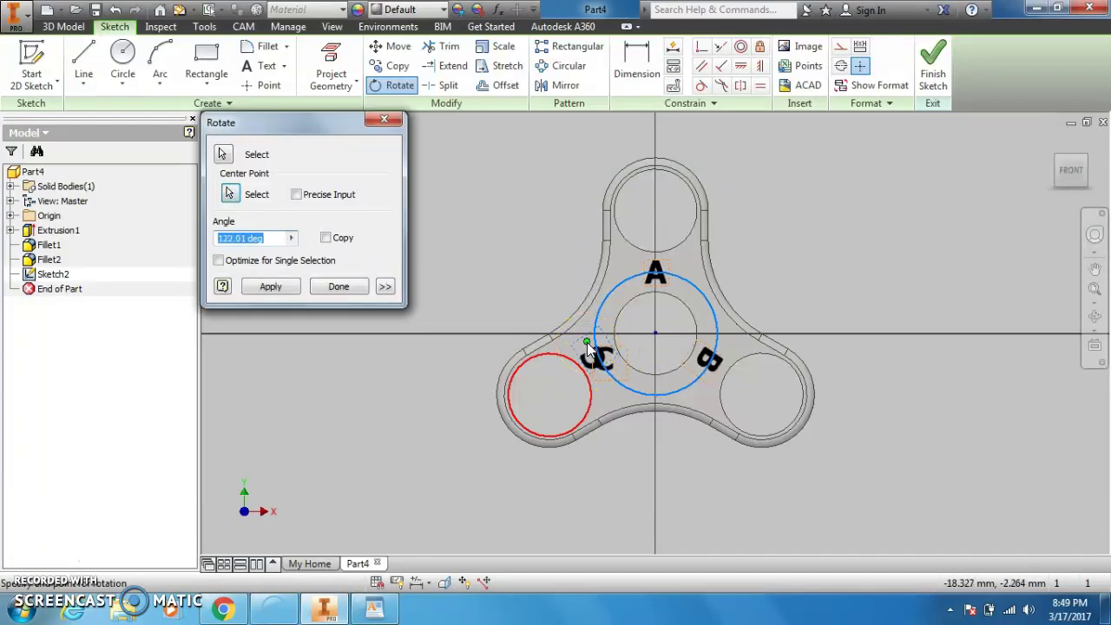
click(587, 342)
click(340, 286)
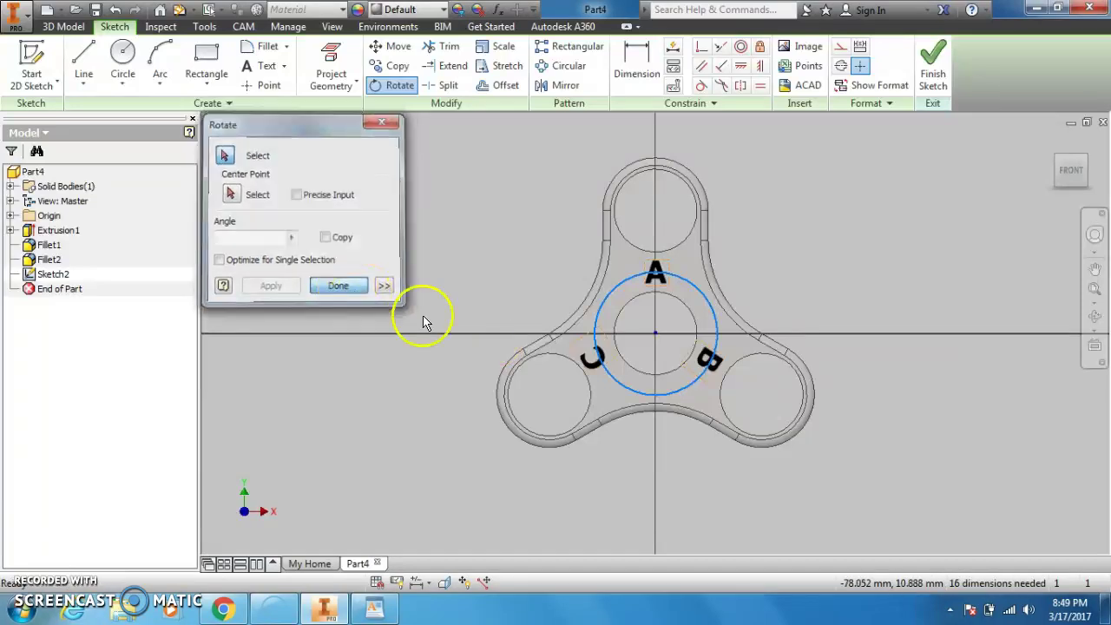
drag(596, 363, 608, 371)
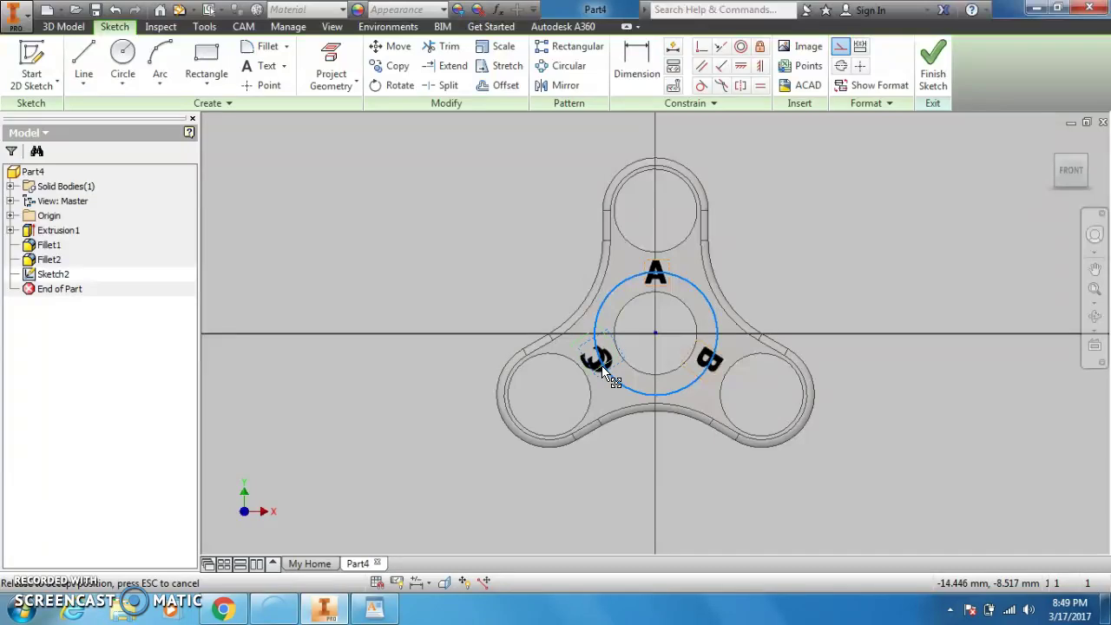
drag(605, 372, 608, 373)
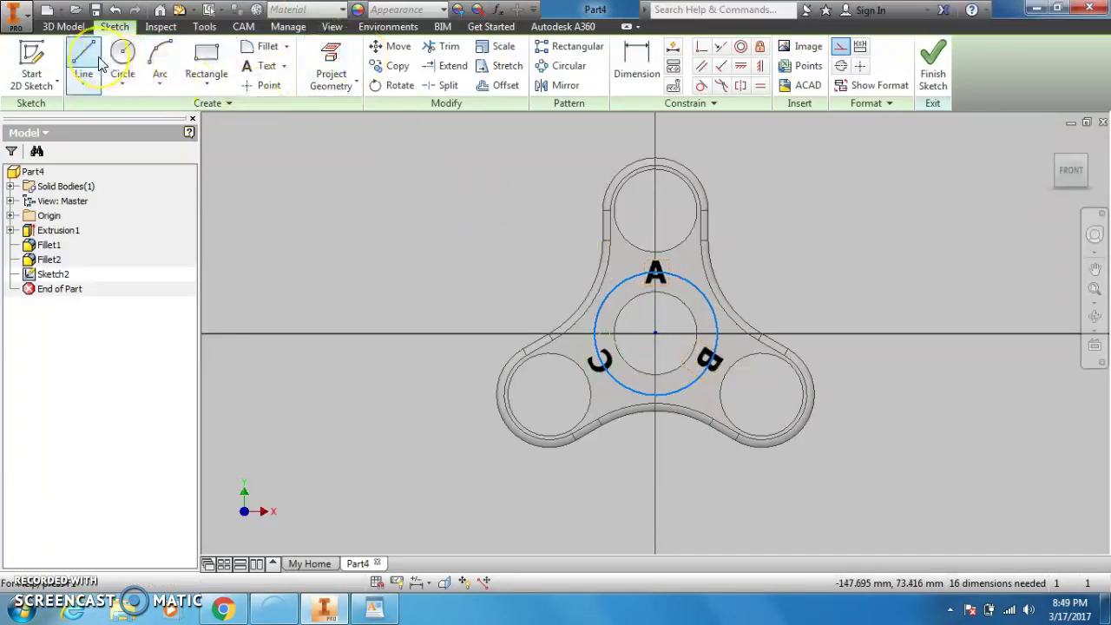
Project the edges of the three outer holes into the sketch.
click(334, 53)
click(614, 211)
click(573, 369)
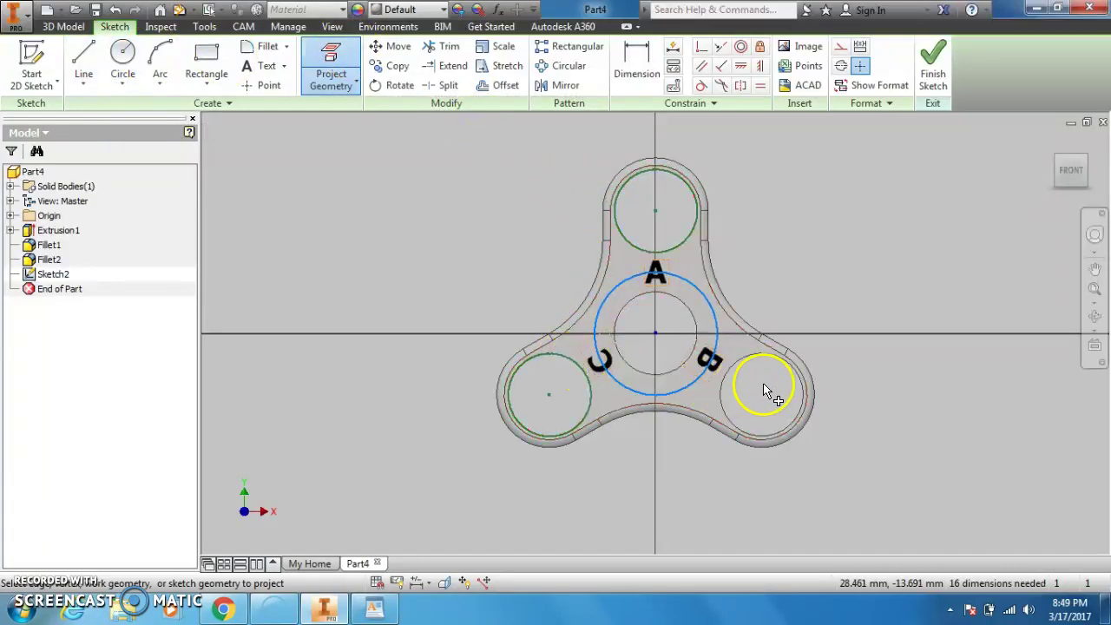
click(739, 368)
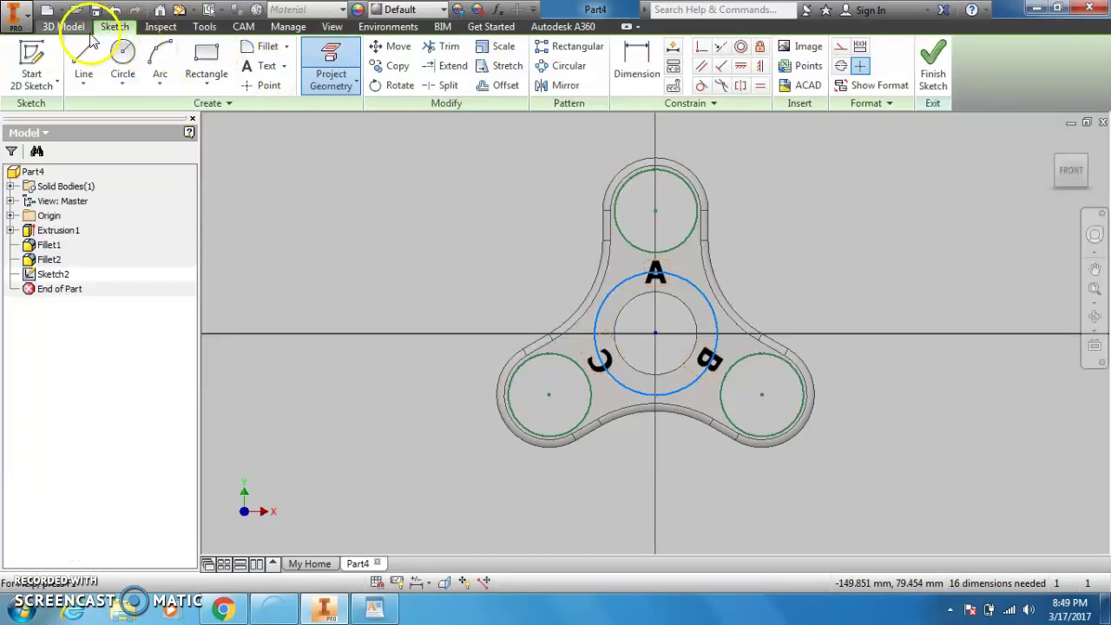
Draw guide lines from the centre of the central hole to the centres of the three outer holes.
click(83, 59)
click(655, 332)
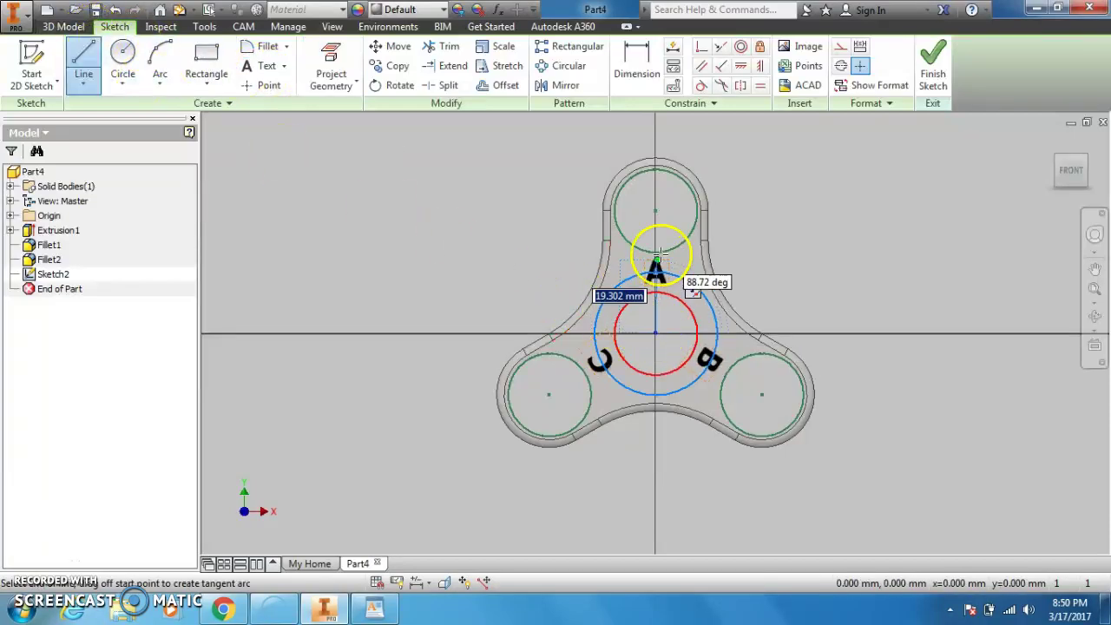
click(656, 211)
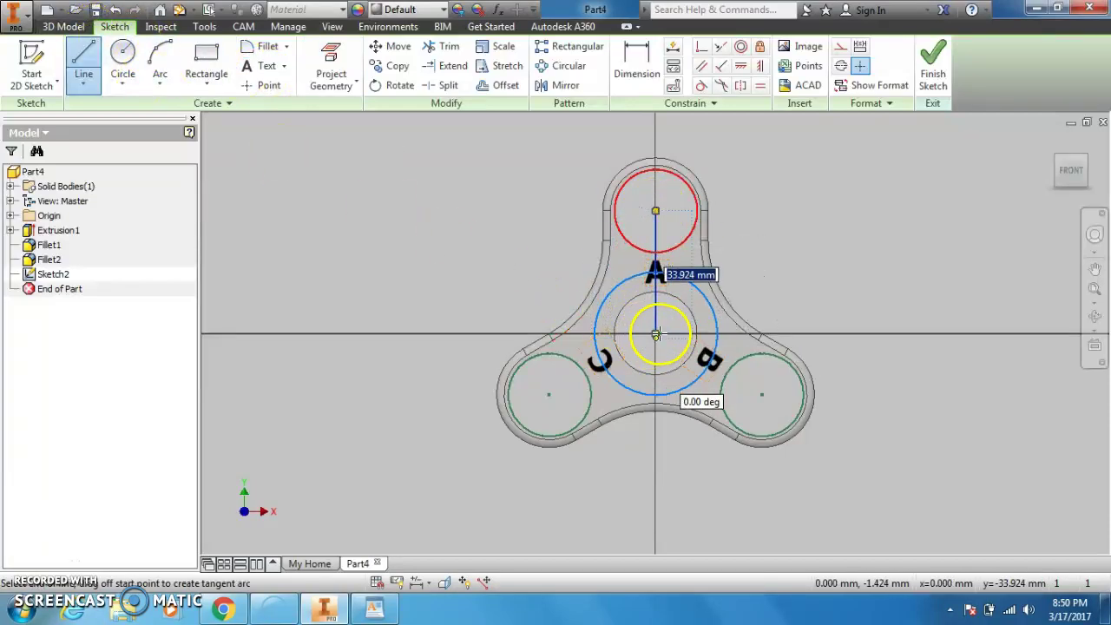
click(761, 395)
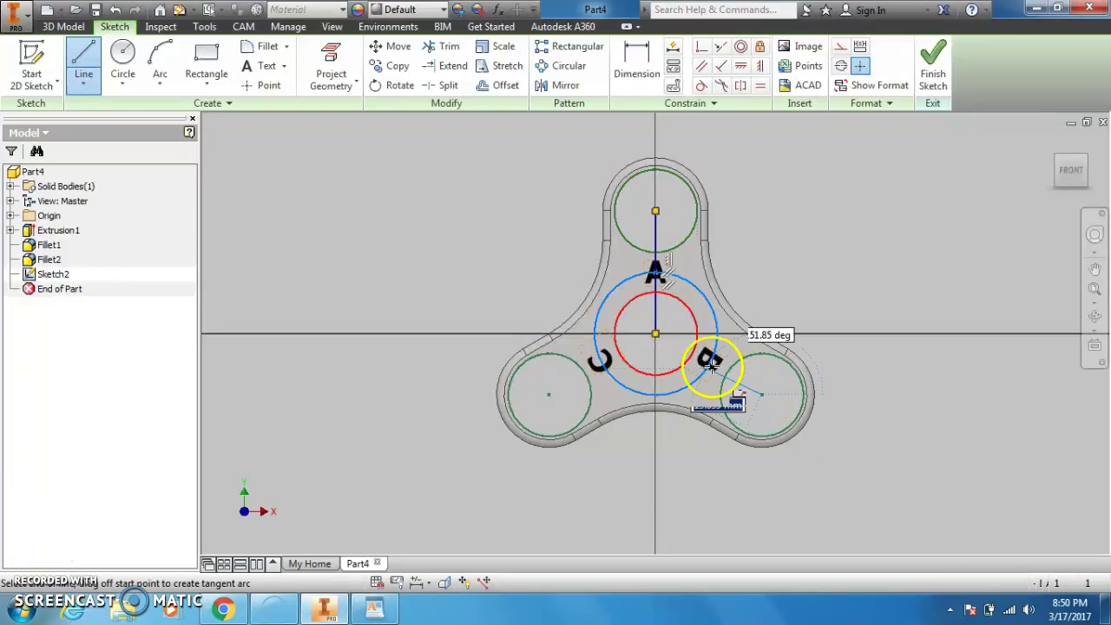
click(656, 332)
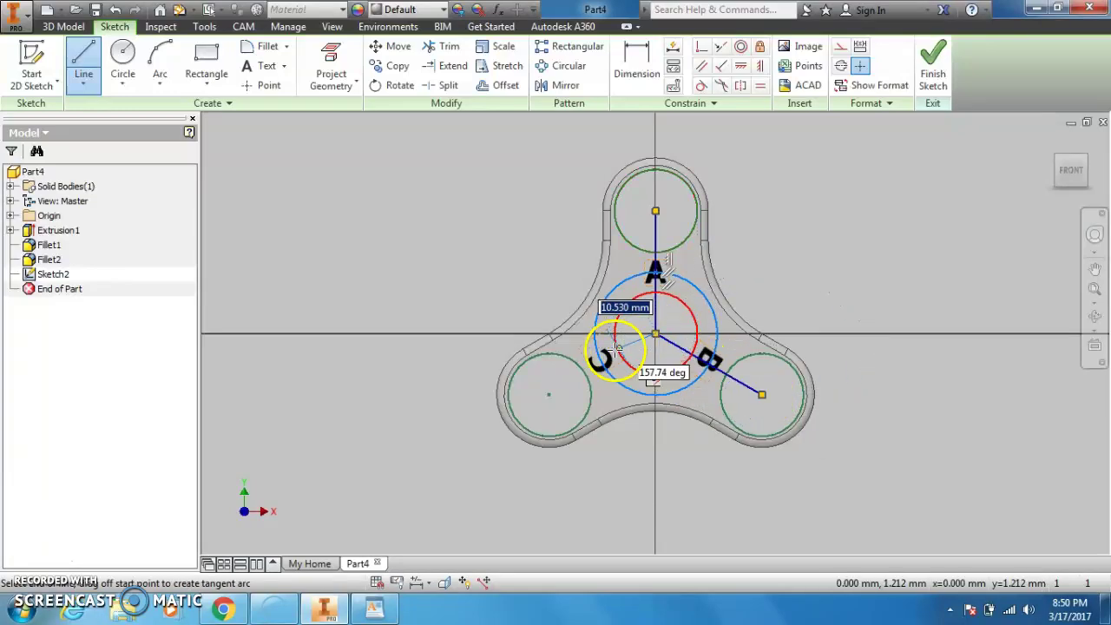
click(548, 394)
right_click(493, 295)
click(549, 294)
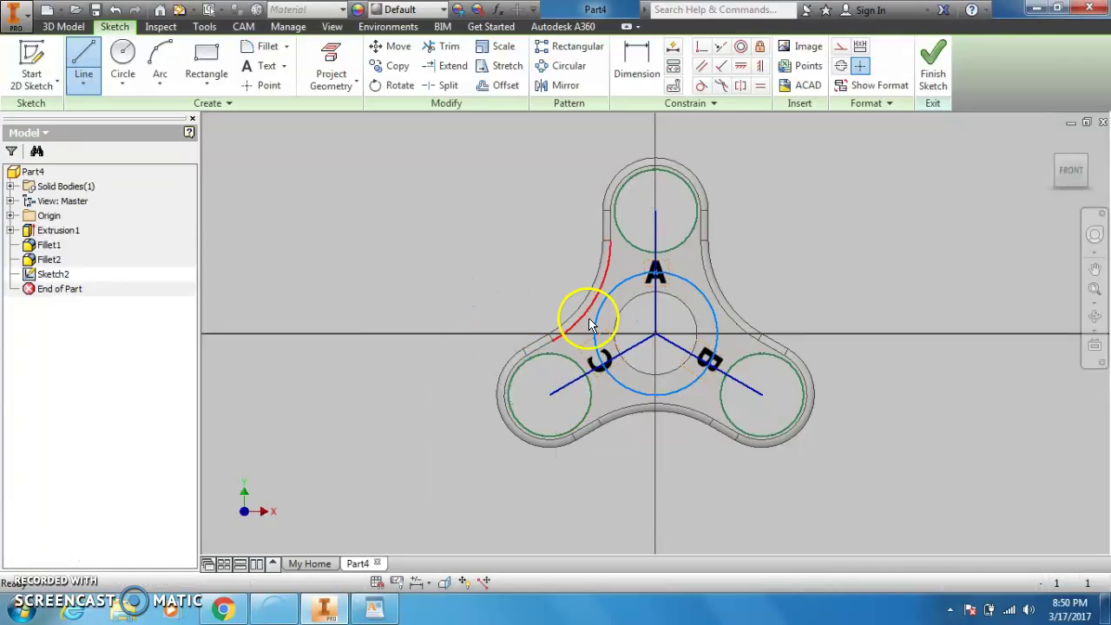
Reposition the letters C and B so they are centred on their guide lines, and finish the sketch.
click(609, 360)
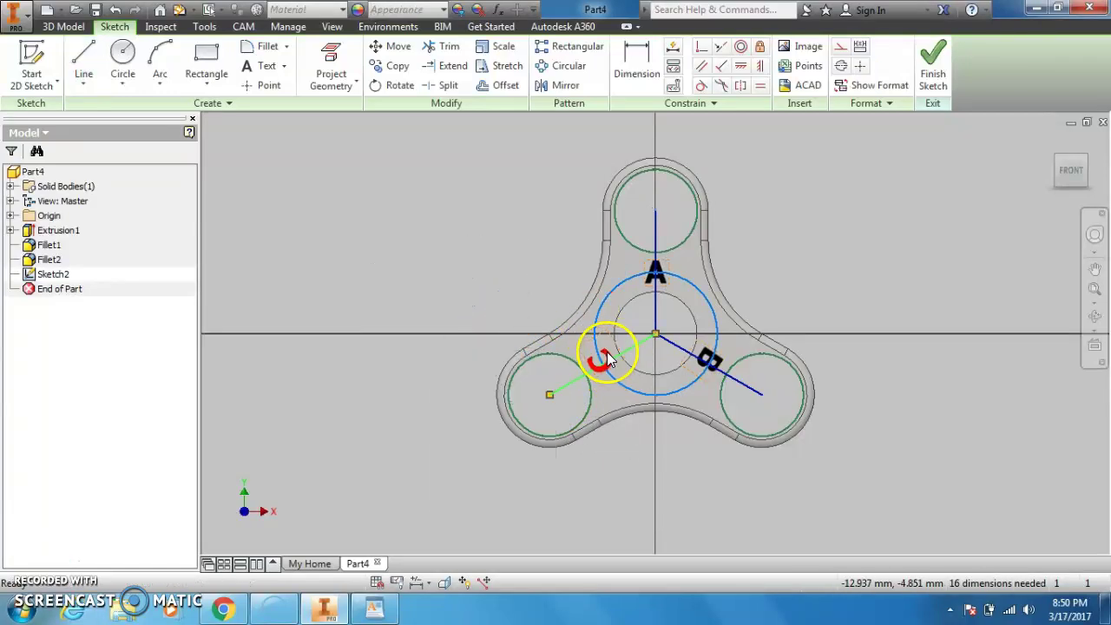
drag(610, 360, 616, 367)
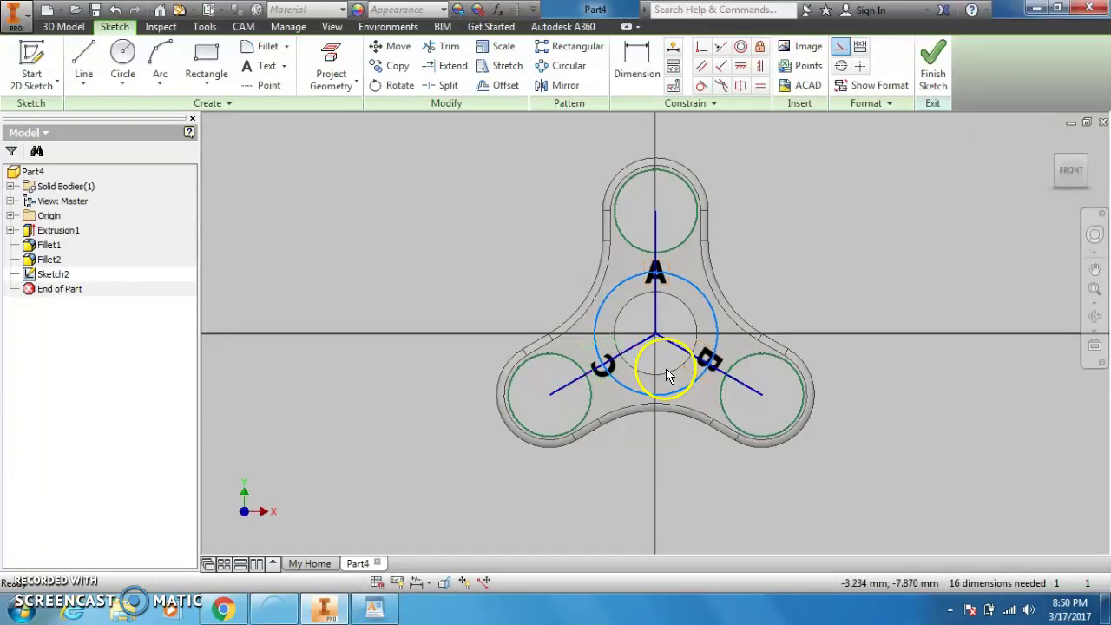
drag(722, 361, 720, 362)
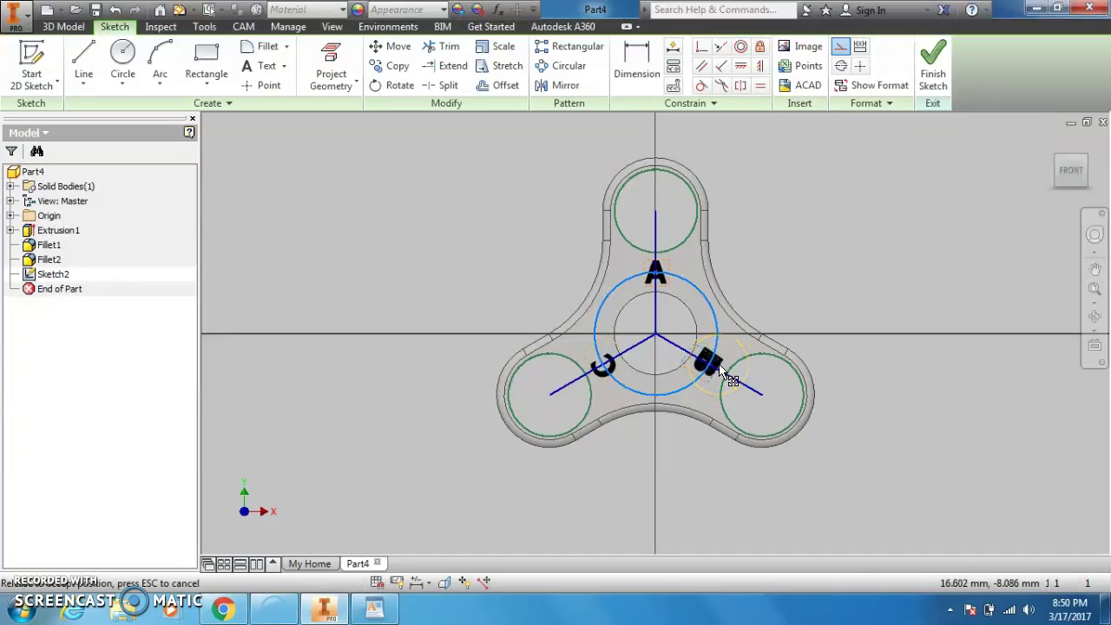
drag(720, 365, 712, 367)
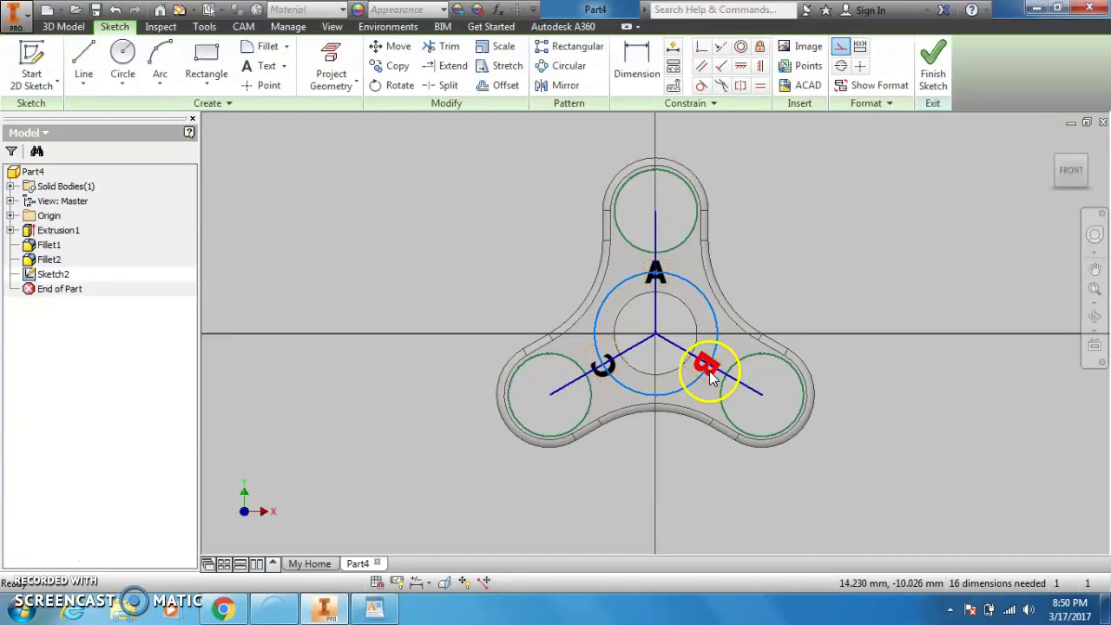
drag(712, 369, 713, 370)
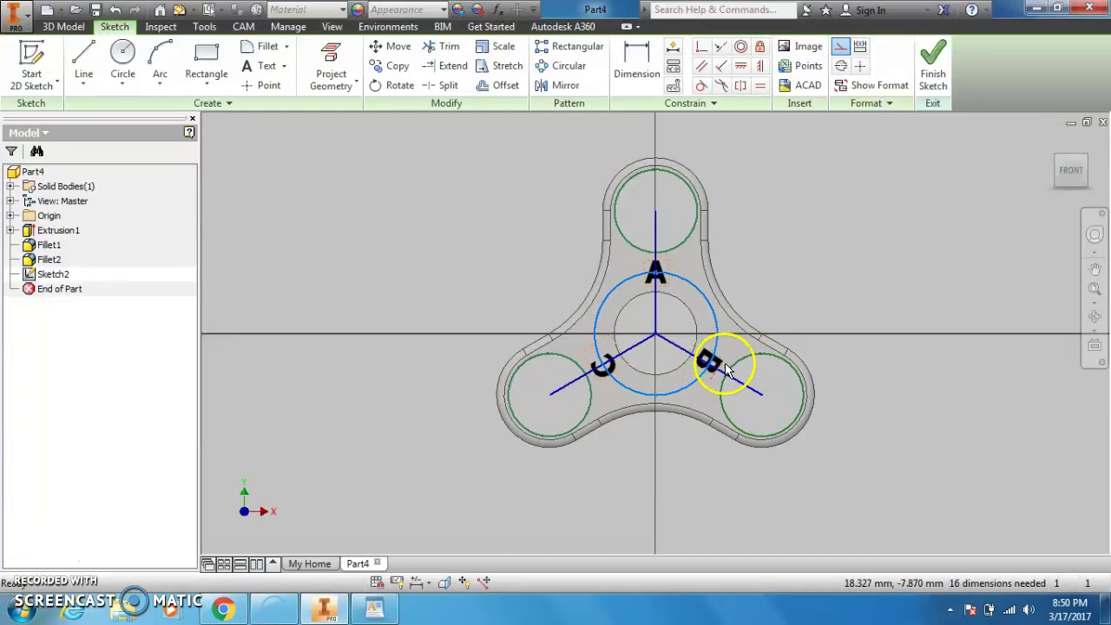
scroll(715, 368, down, 3)
scroll(715, 368, up, 8)
drag(720, 356, 720, 382)
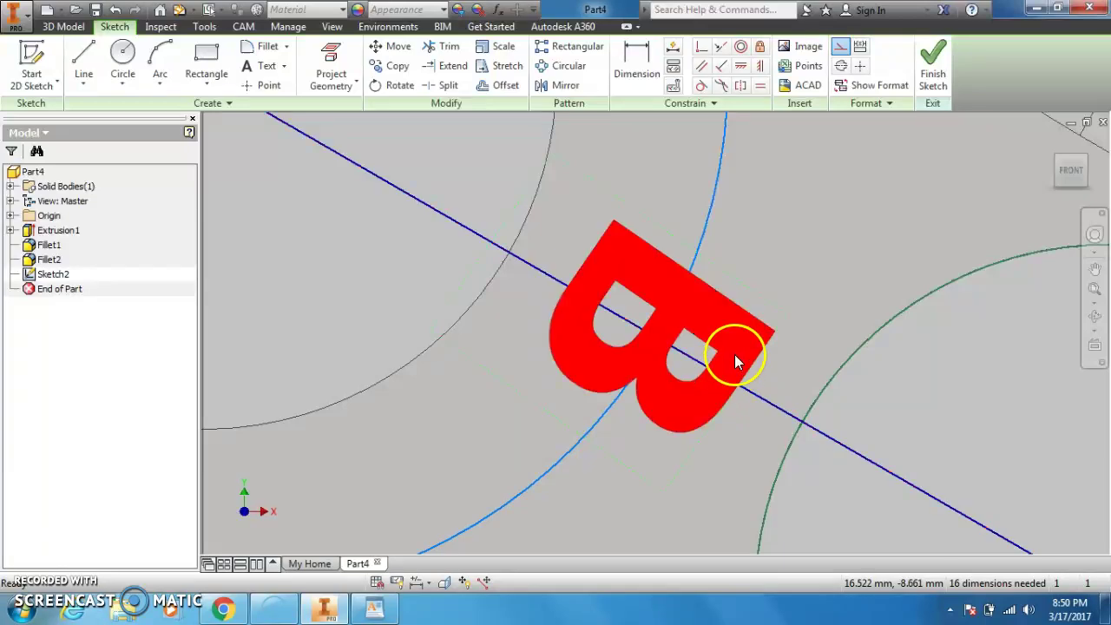
scroll(720, 381, down, 6)
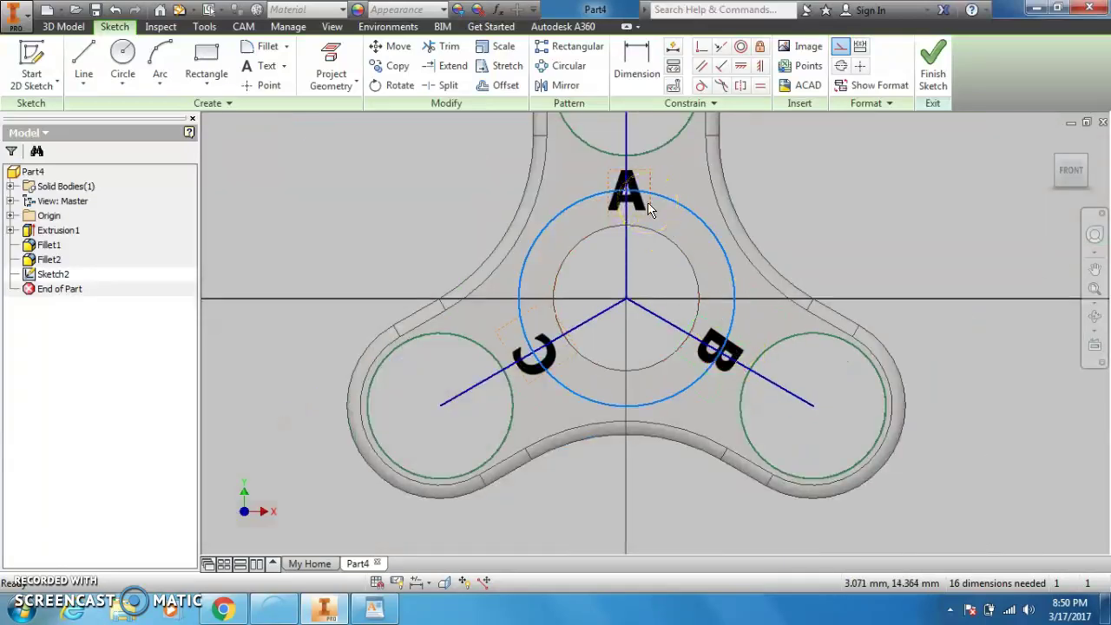
click(933, 74)
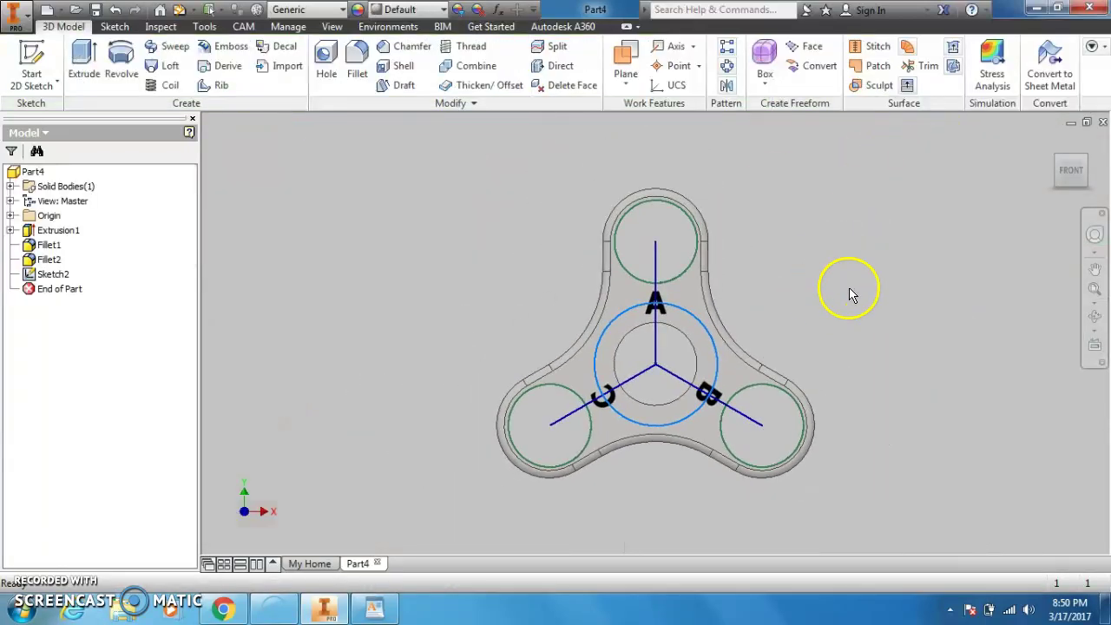
Extrude the letters A, B and C as a 7 mm cut through the spinner body.
click(84, 70)
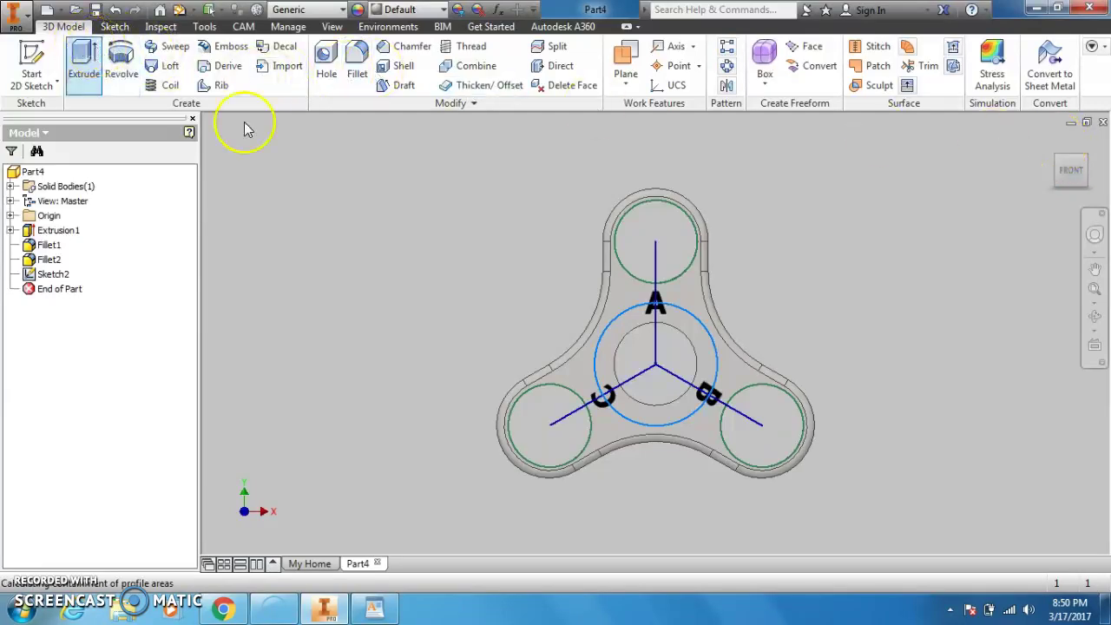
click(665, 307)
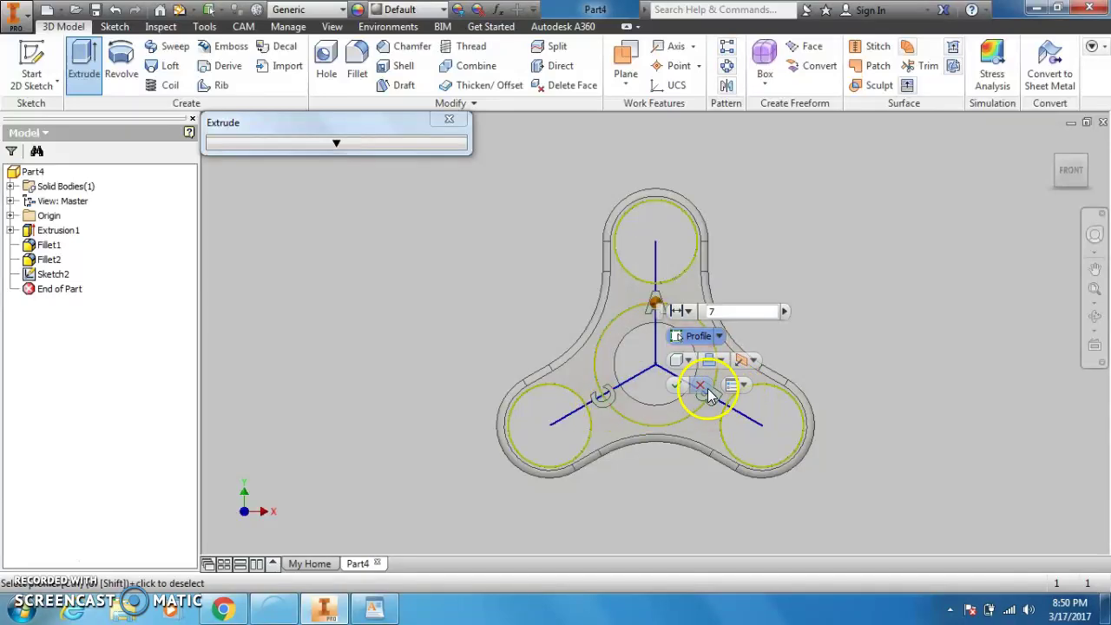
click(724, 362)
click(734, 401)
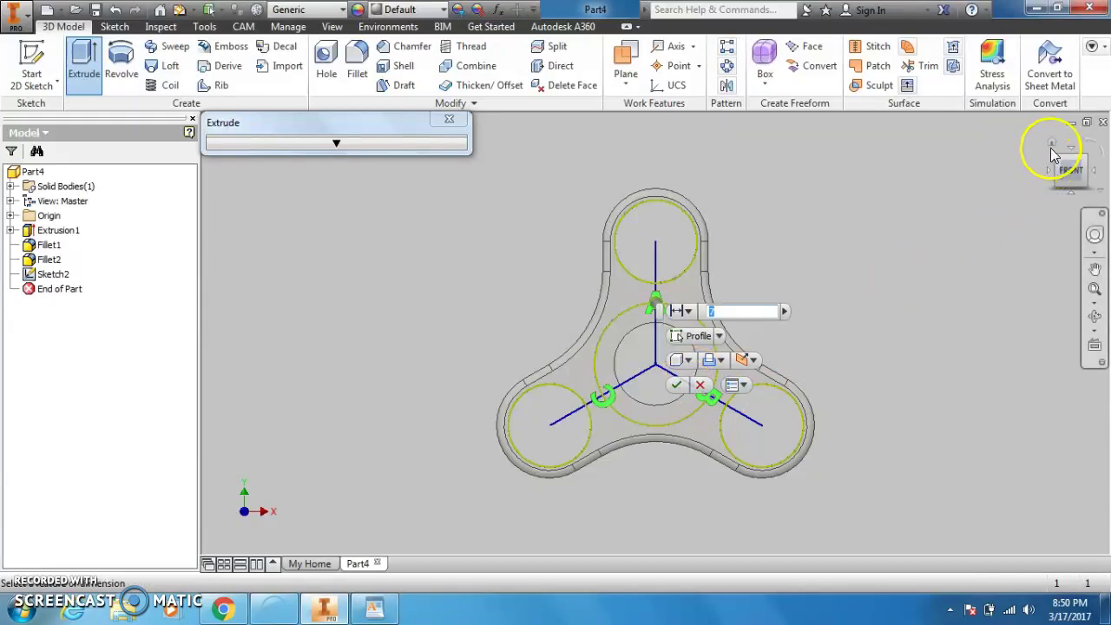
click(1054, 141)
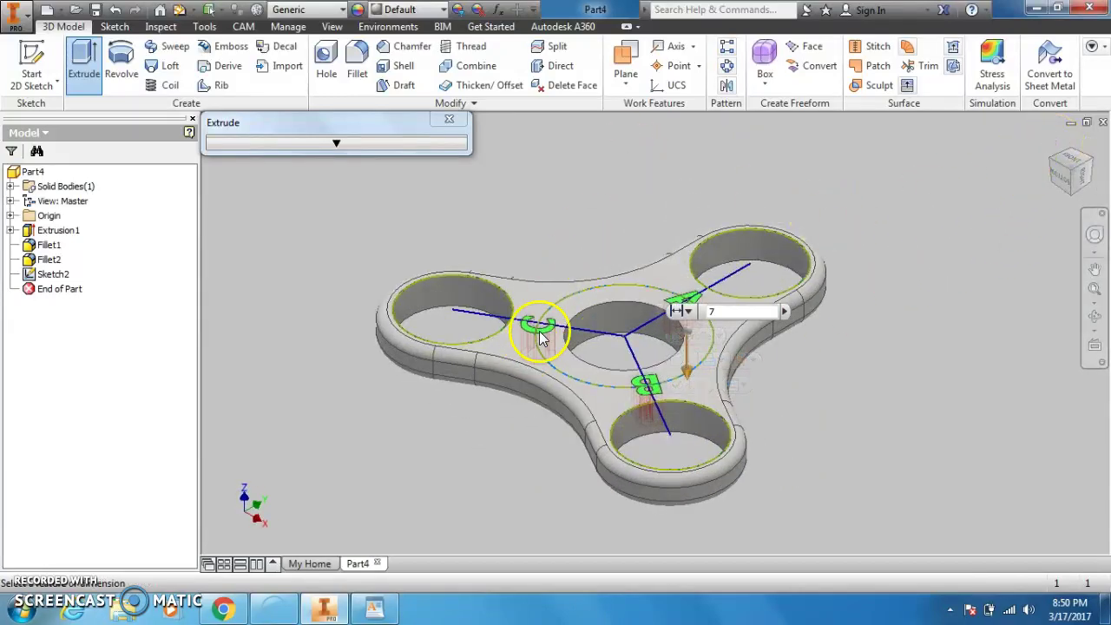
click(677, 384)
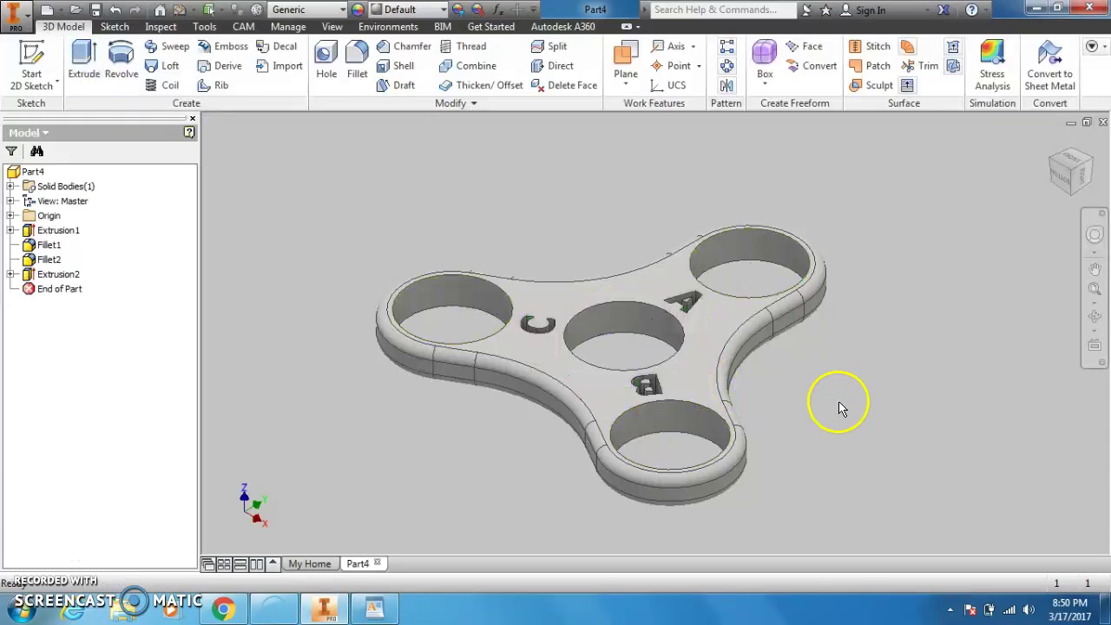
Set the depth of the extruded cut for the letters A, B and C to 6 mm.
click(1094, 319)
drag(682, 322, 509, 446)
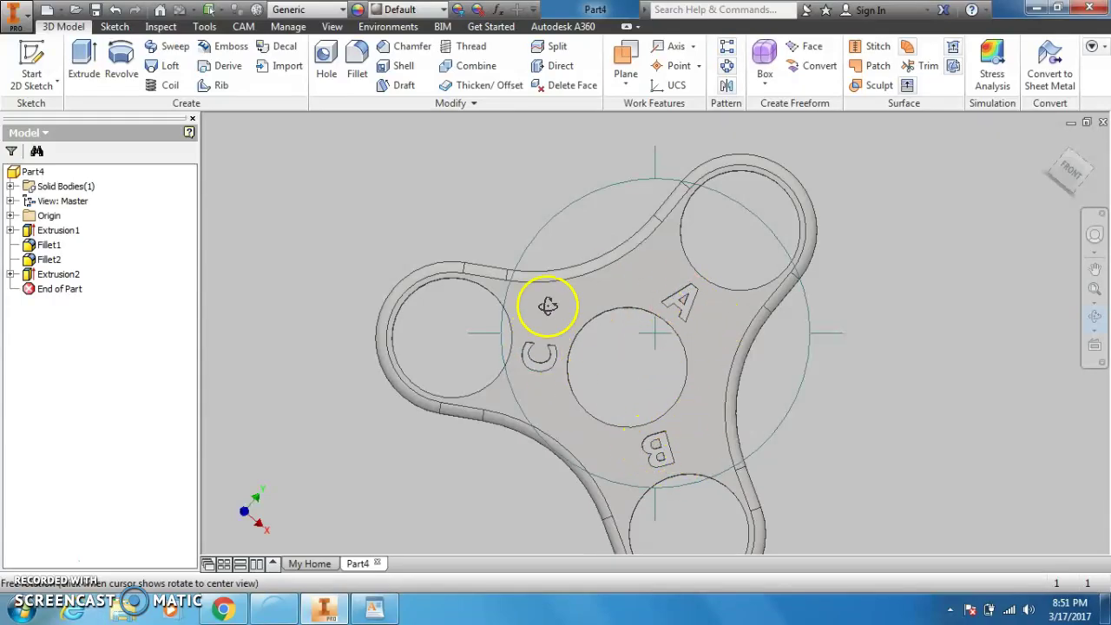
right_click(391, 246)
click(361, 245)
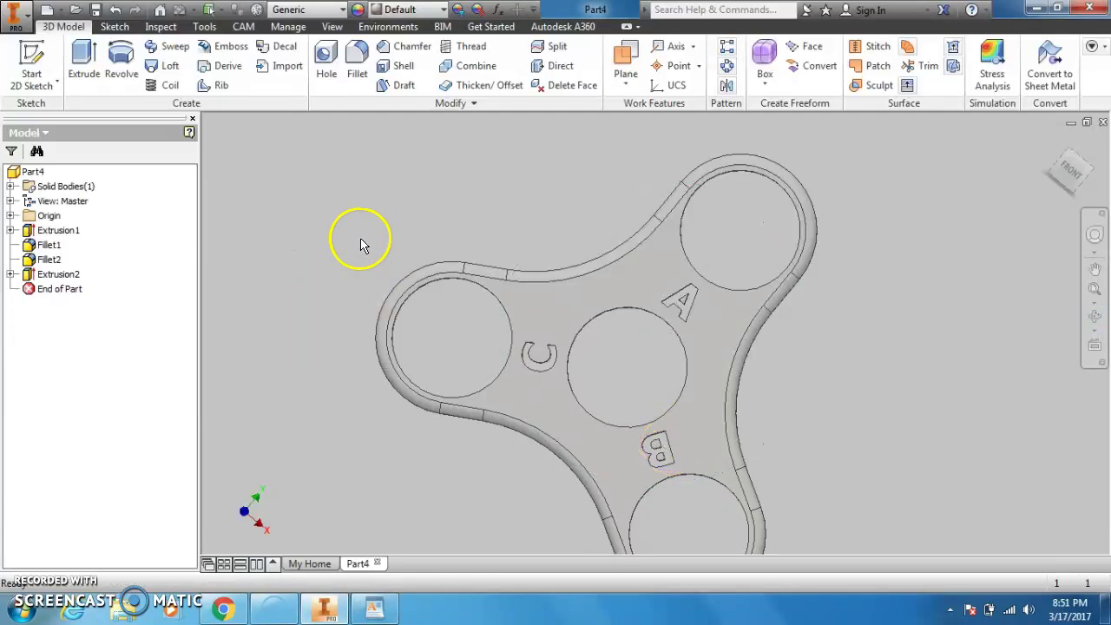
double_click(52, 275)
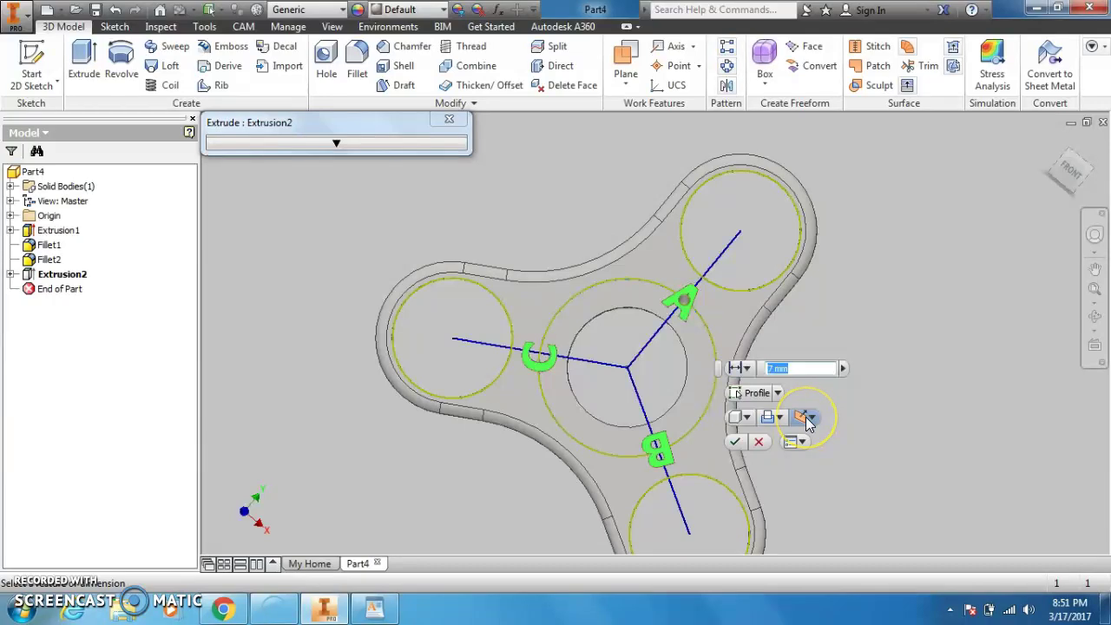
click(803, 369)
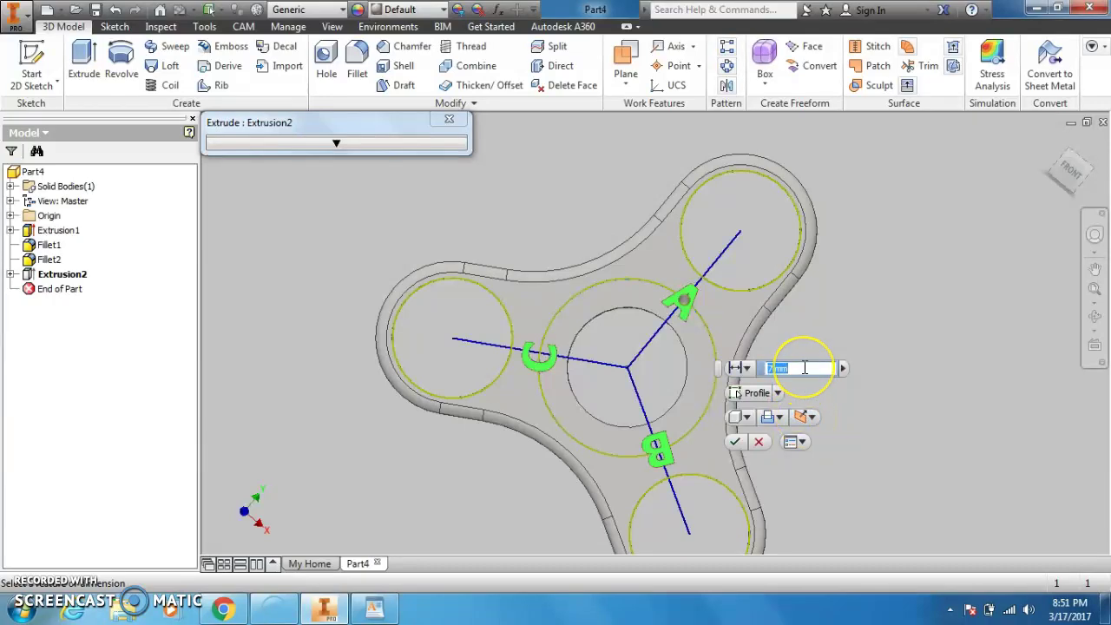
click(756, 368)
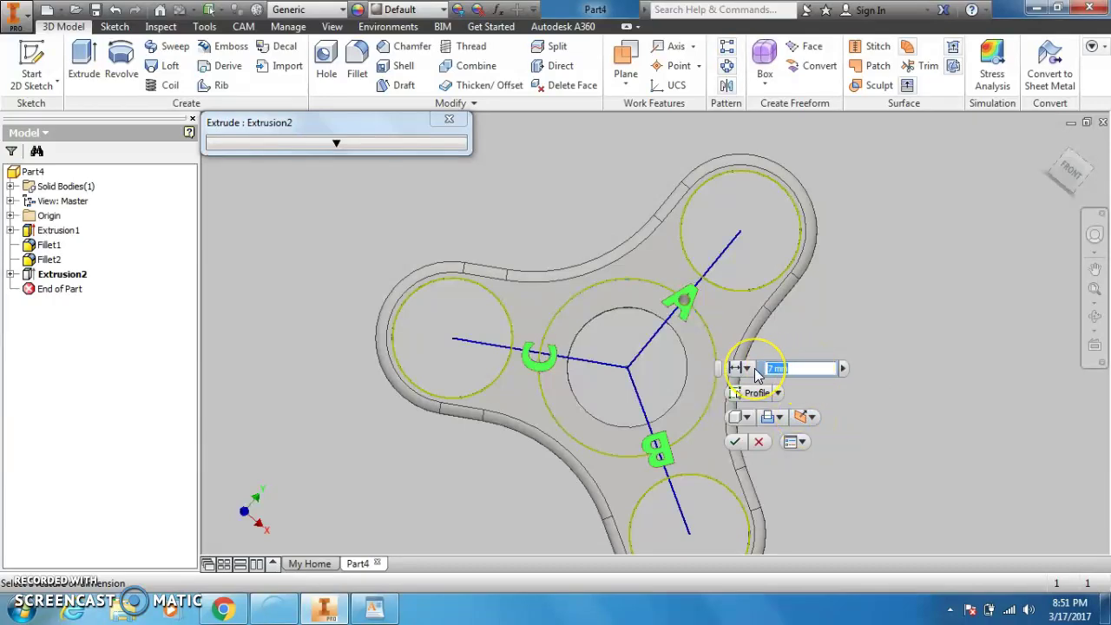
key(Return)
click(705, 309)
click(682, 298)
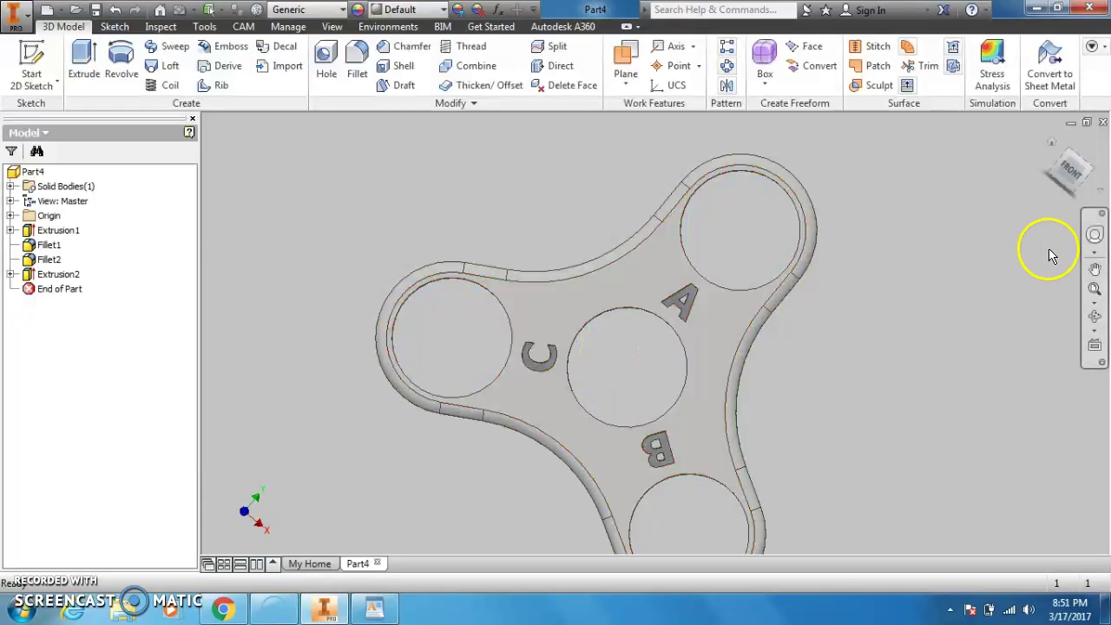
Inspect the letters at an angle and edit the depth of their extruded cut again.
click(1094, 316)
drag(745, 449, 793, 466)
right_click(438, 184)
click(438, 145)
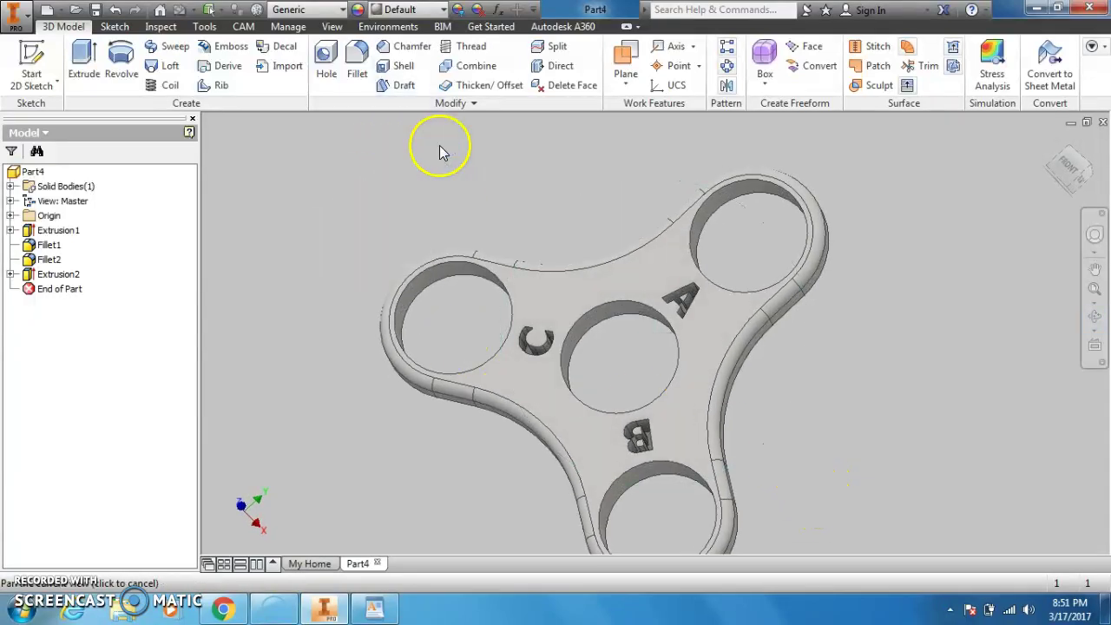
double_click(59, 276)
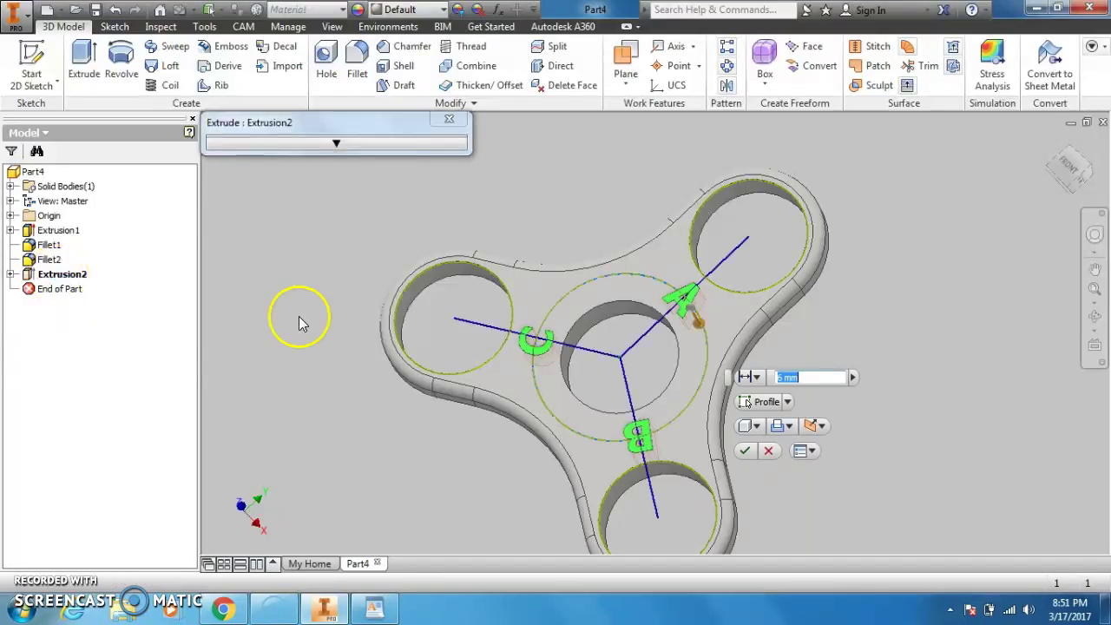
key(Return)
Examine the spinner from the front, home view and side angles to check the cut letters and rounded edges.
click(1094, 317)
click(712, 399)
drag(712, 400, 713, 450)
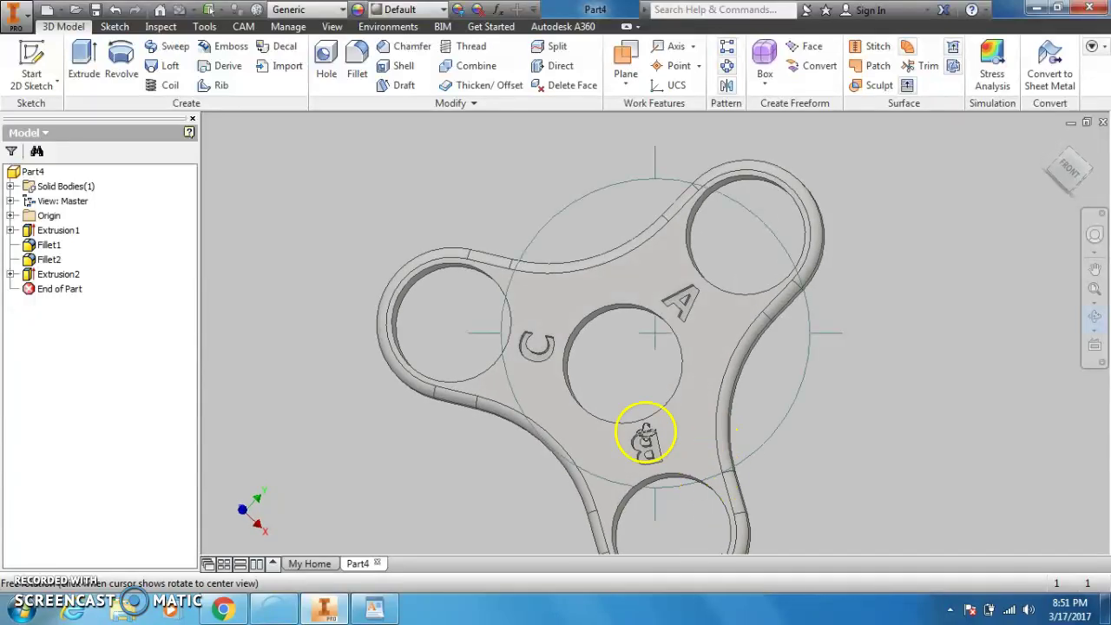
right_click(541, 363)
click(595, 367)
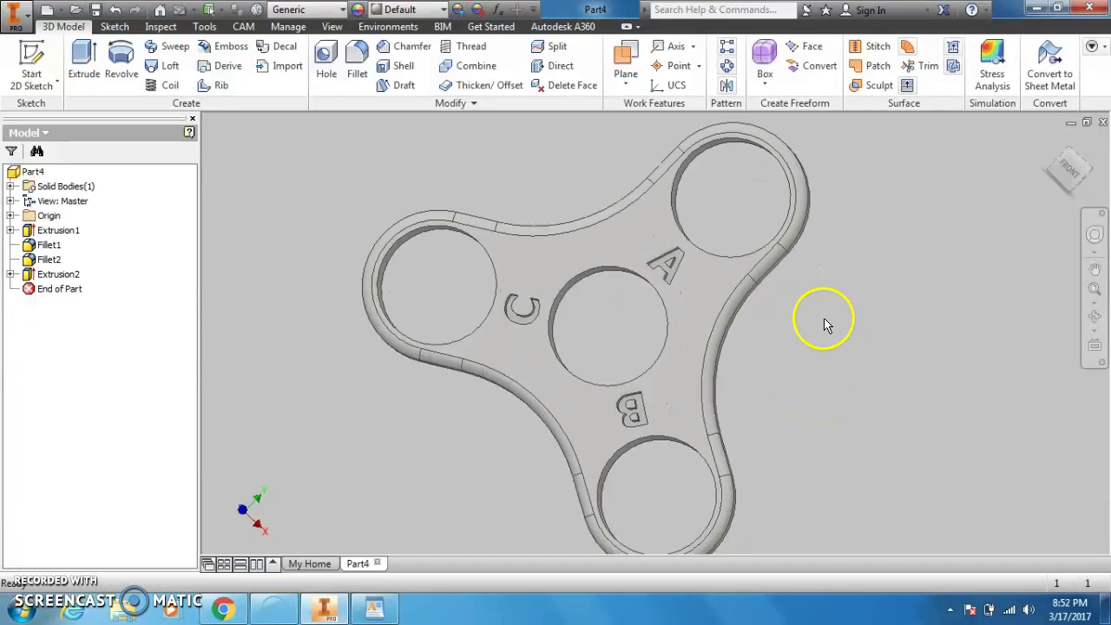
click(1052, 141)
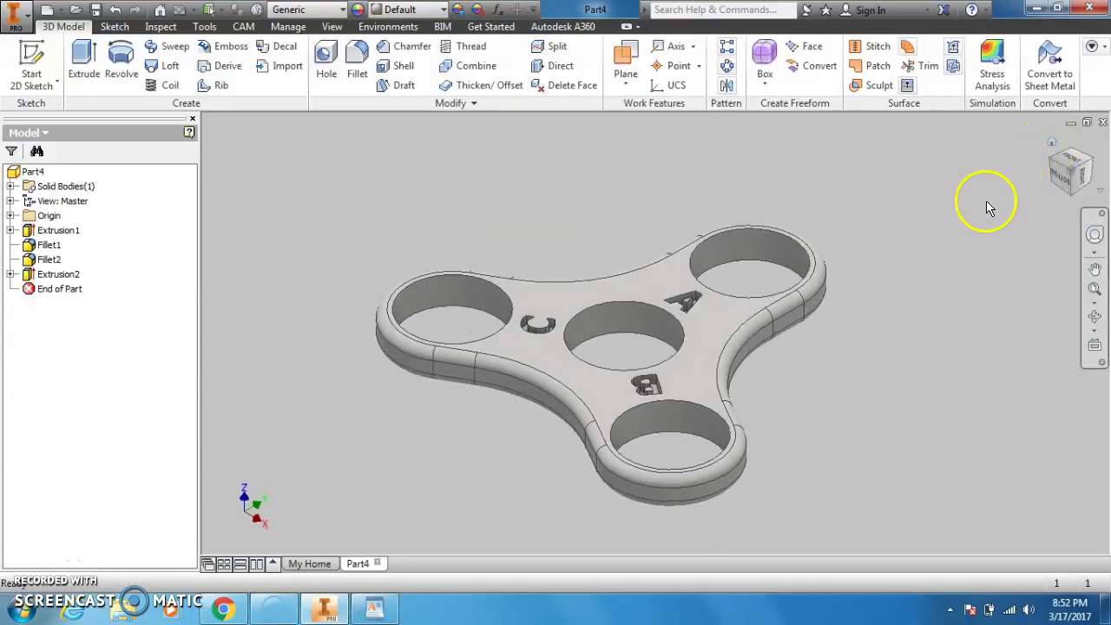
click(1095, 316)
drag(628, 312, 602, 346)
drag(615, 418, 749, 478)
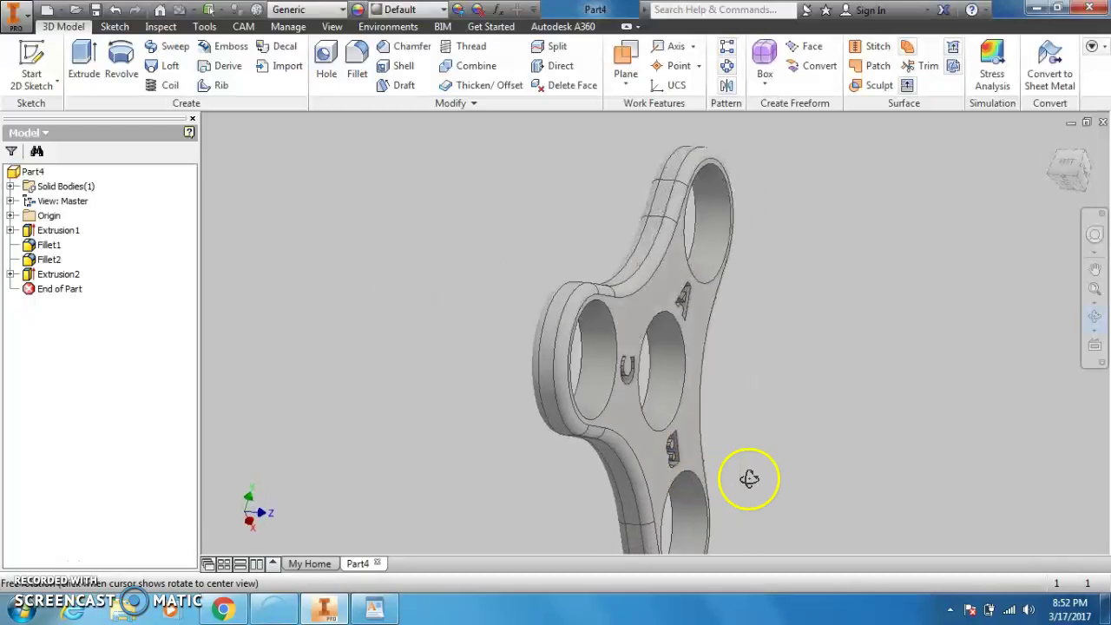
mouse_move(892, 432)
mouse_down()
mouse_move(958, 429)
mouse_move(870, 424)
mouse_up()
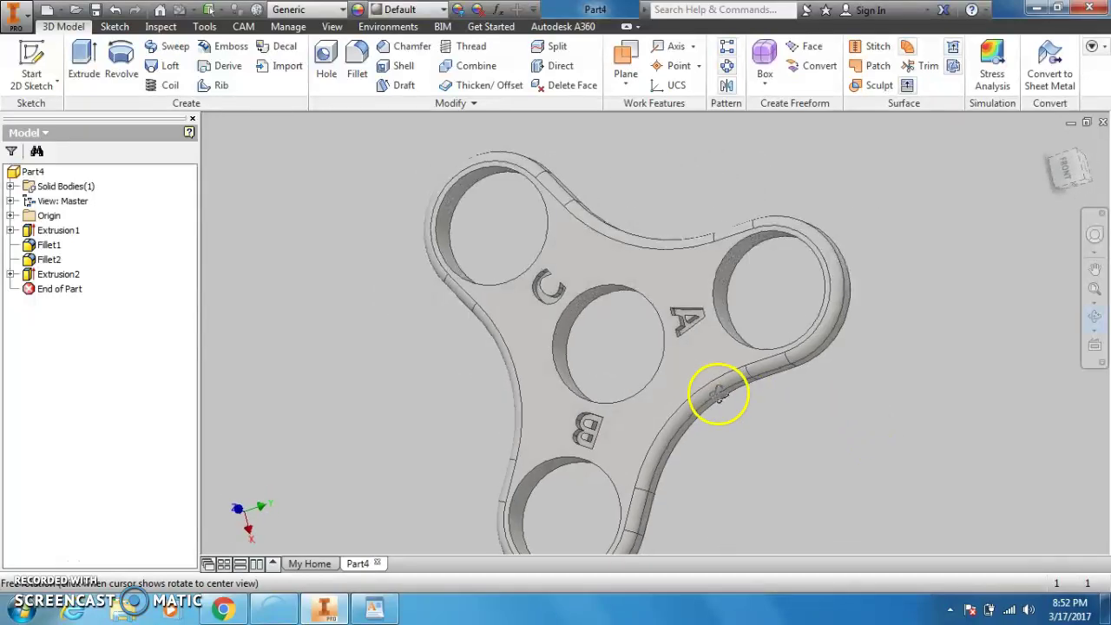